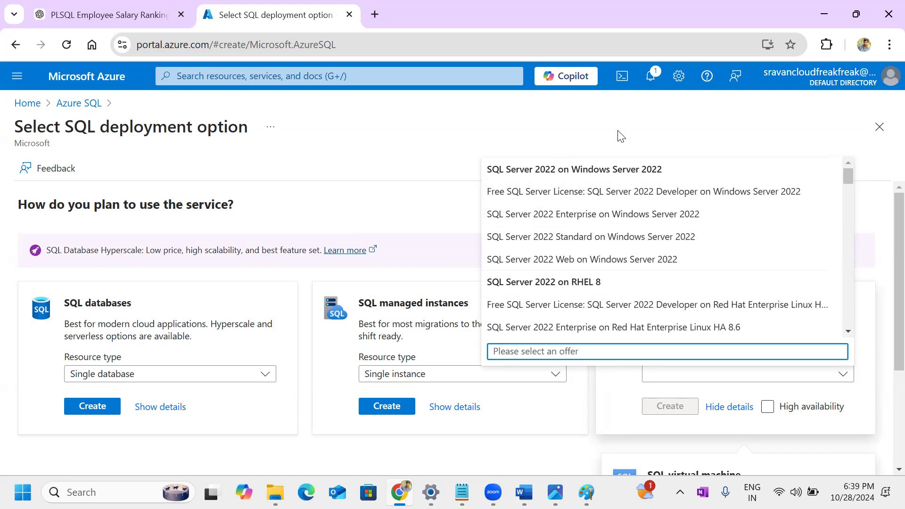
- Review the image offers for SQL virtual machines and the resource types for SQL managed instances
{"action": "scroll", "coordinate": [640, 289], "scroll_direction": "down", "scroll_amount": 4}
{"action": "scroll", "coordinate": [642, 293], "scroll_direction": "down", "scroll_amount": 3}
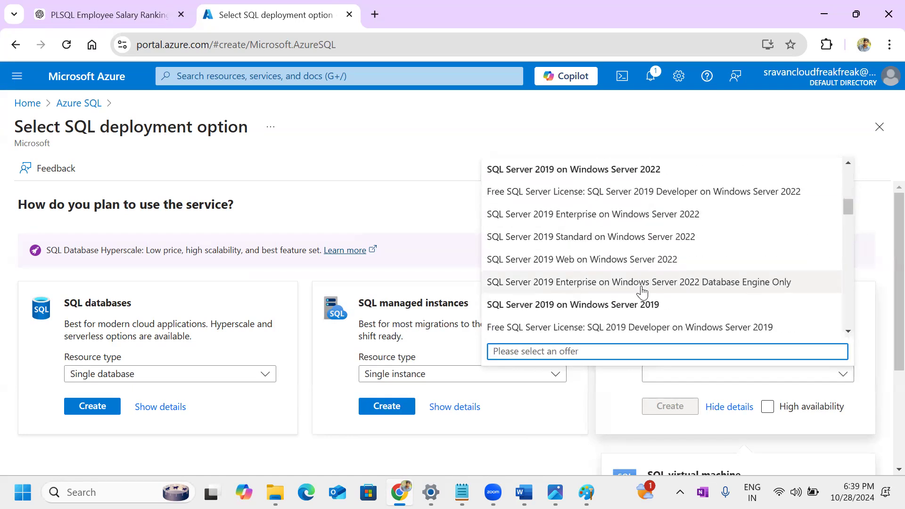
{"action": "scroll", "coordinate": [643, 292], "scroll_direction": "down", "scroll_amount": 6}
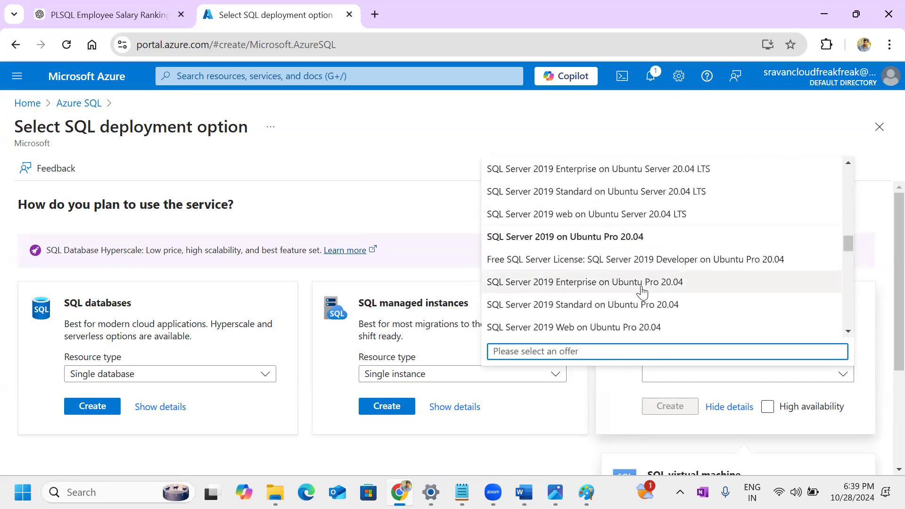
{"action": "scroll", "coordinate": [640, 290], "scroll_direction": "down", "scroll_amount": 3}
{"action": "left_click", "coordinate": [726, 133]}
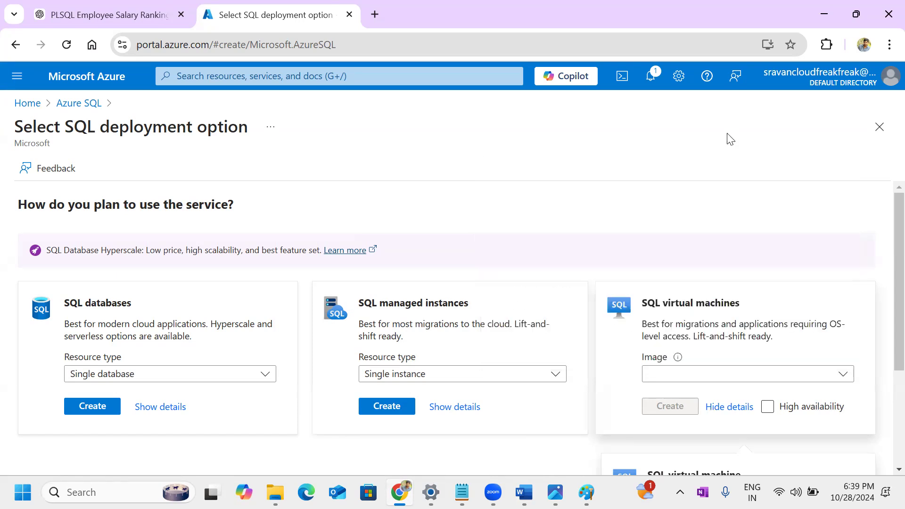
{"action": "left_click", "coordinate": [771, 412]}
{"action": "left_click", "coordinate": [774, 414]}
{"action": "left_click", "coordinate": [487, 378]}
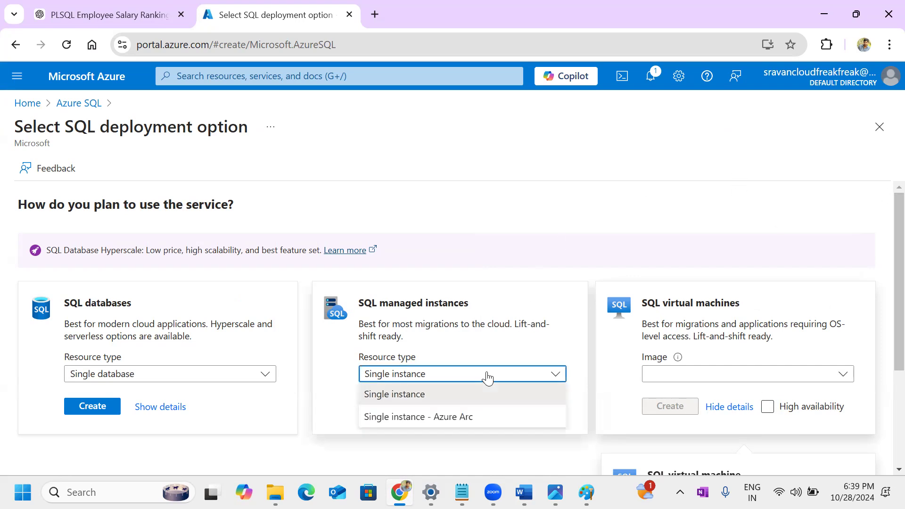
{"action": "left_click", "coordinate": [487, 169]}
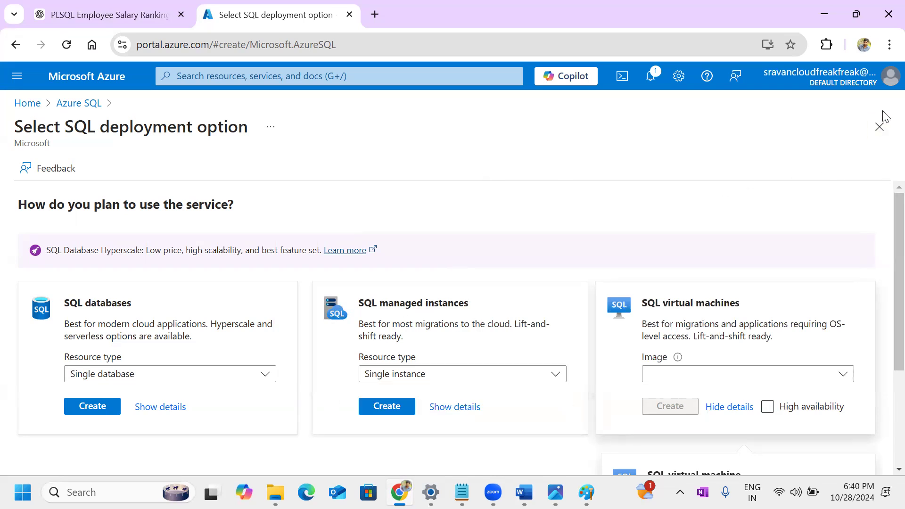
- Start creating a SQL database with the Single database resource type
{"action": "left_click", "coordinate": [197, 376]}
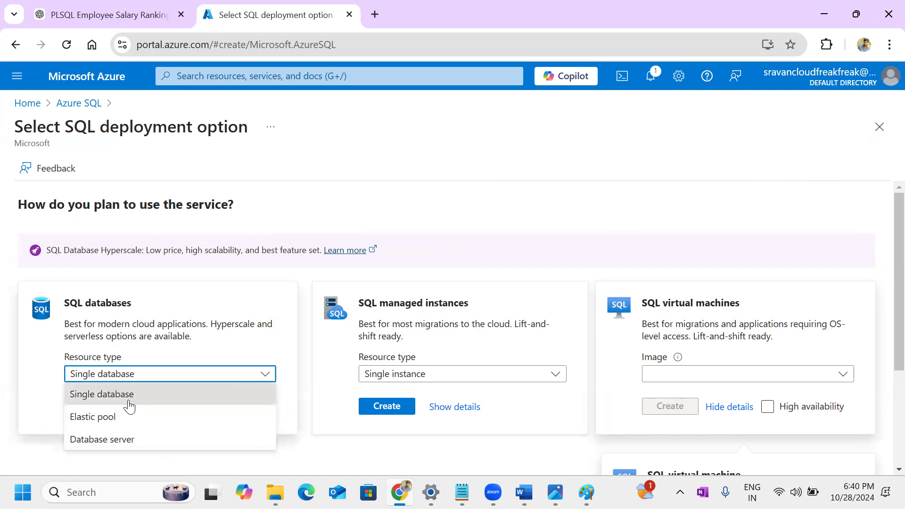
{"action": "left_click", "coordinate": [259, 257]}
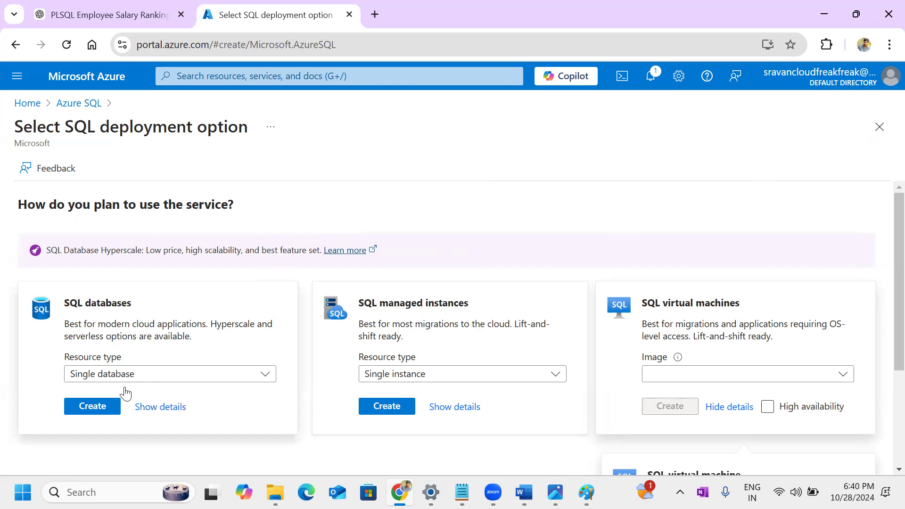
{"action": "left_click", "coordinate": [107, 418]}
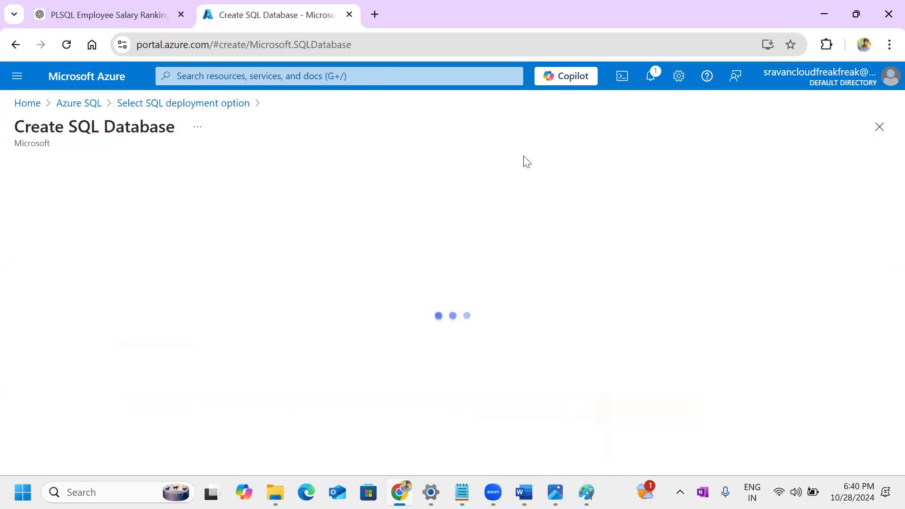
- Look over the basic project and database settings in the SQL database creation form
{"action": "scroll", "coordinate": [301, 283], "scroll_direction": "down", "scroll_amount": 2}
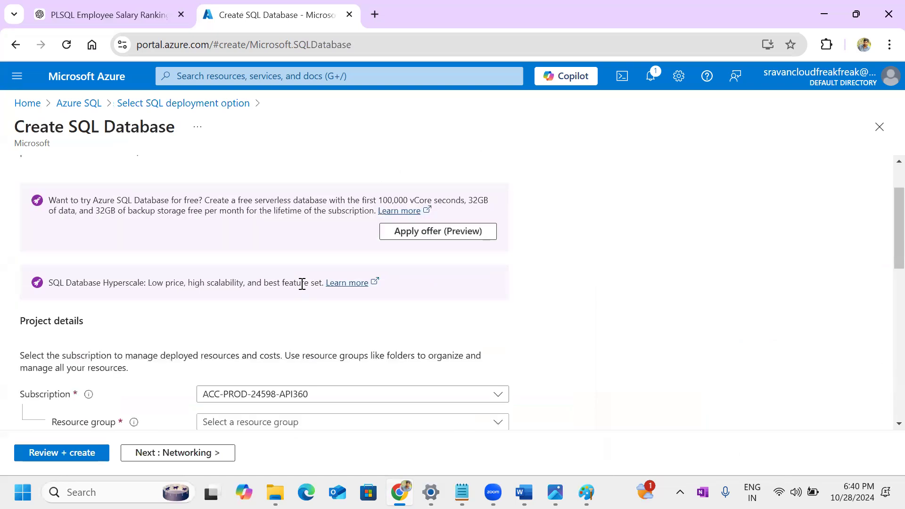
{"action": "scroll", "coordinate": [302, 283], "scroll_direction": "down", "scroll_amount": 5}
{"action": "left_click_drag", "start_coordinate": [48, 213], "coordinate": [124, 214]}
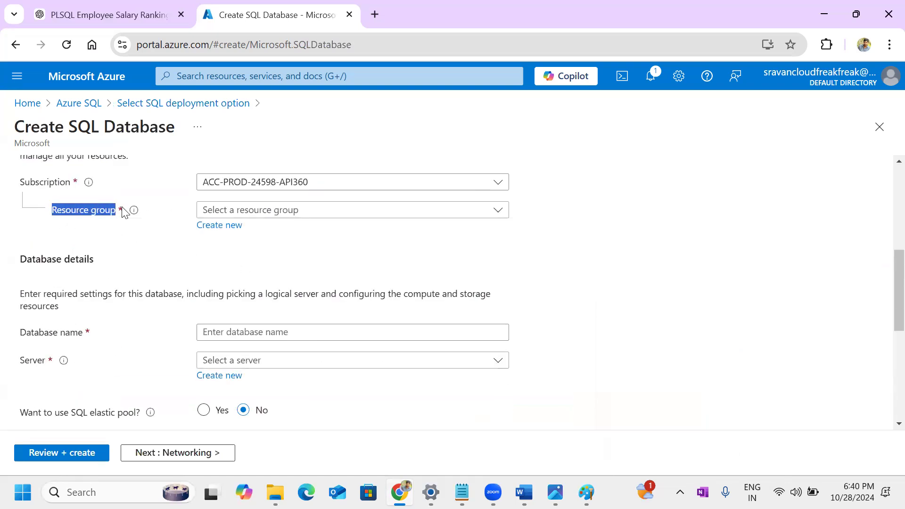
{"action": "left_click", "coordinate": [612, 235]}
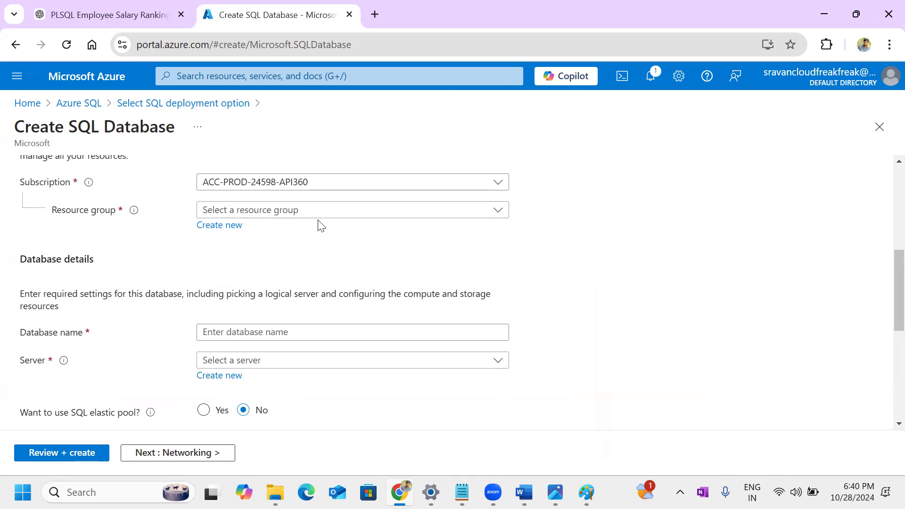
{"action": "scroll", "coordinate": [320, 225], "scroll_direction": "up", "scroll_amount": 7}
{"action": "left_click_drag", "start_coordinate": [70, 127], "coordinate": [130, 127]}
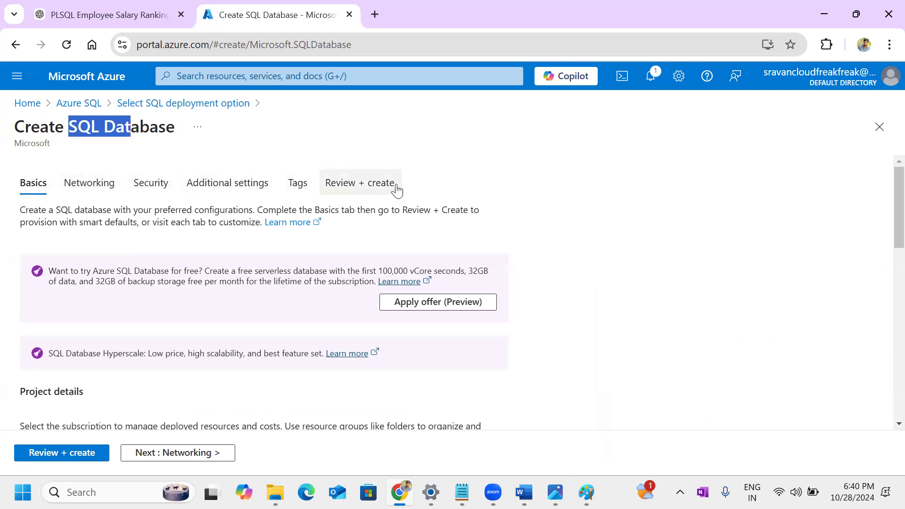
{"action": "left_click", "coordinate": [605, 208]}
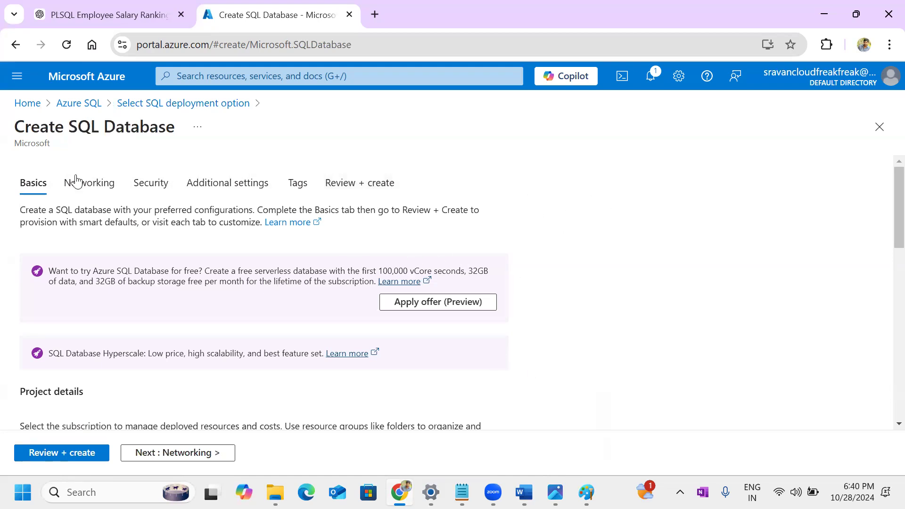
{"action": "left_click_drag", "start_coordinate": [69, 126], "coordinate": [177, 126]}
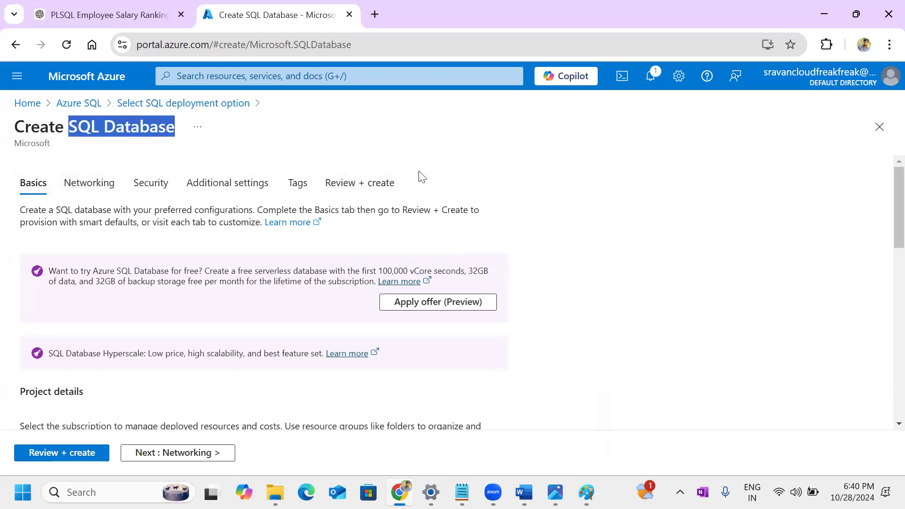
{"action": "left_click", "coordinate": [569, 209]}
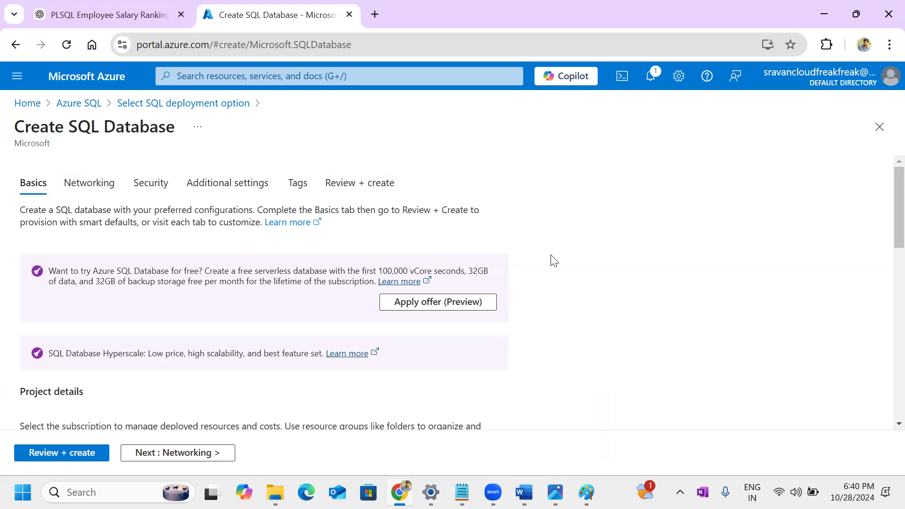
- Assign the new SQL database to the Test-RG resource group
{"action": "scroll", "coordinate": [538, 279], "scroll_direction": "down", "scroll_amount": 3}
{"action": "scroll", "coordinate": [276, 234], "scroll_direction": "up", "scroll_amount": 3}
{"action": "scroll", "coordinate": [320, 278], "scroll_direction": "down", "scroll_amount": 5}
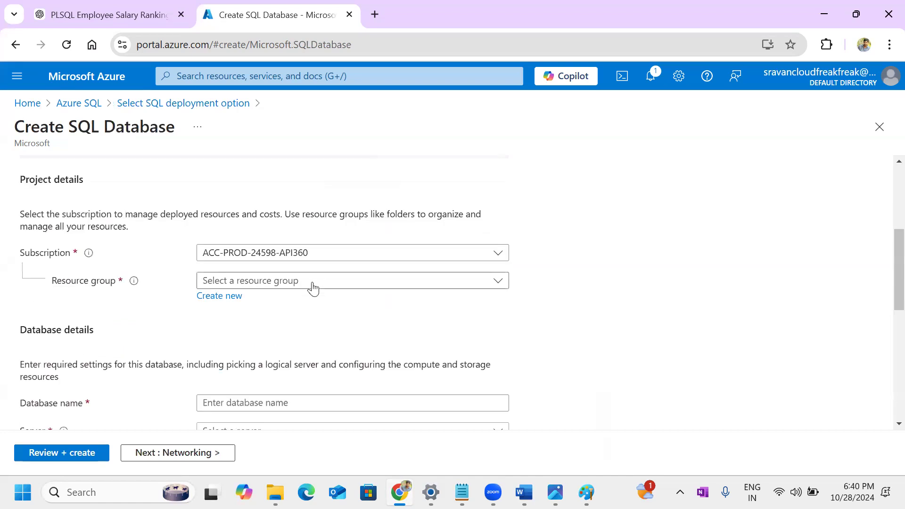
{"action": "left_click", "coordinate": [342, 281]}
{"action": "left_click", "coordinate": [290, 329]}
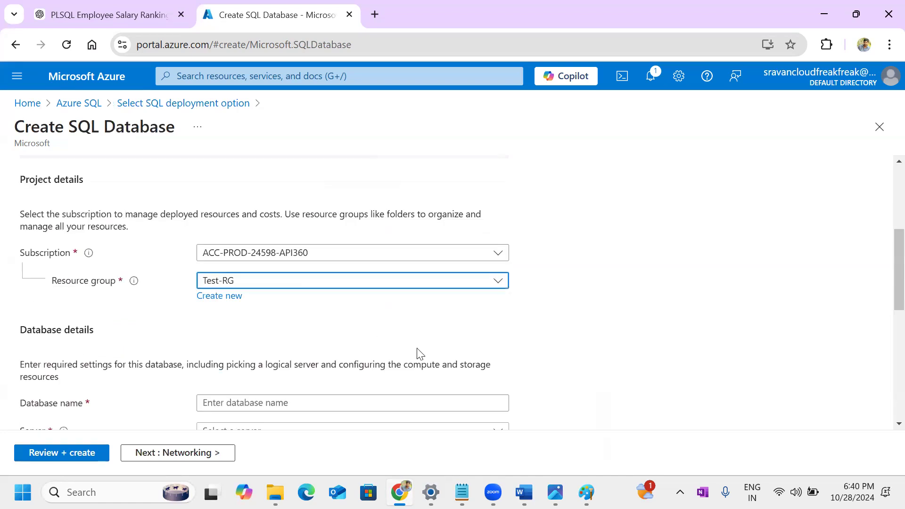
- Name the new database testdb in the database details
{"action": "scroll", "coordinate": [419, 354], "scroll_direction": "down", "scroll_amount": 3}
{"action": "left_click", "coordinate": [271, 257]}
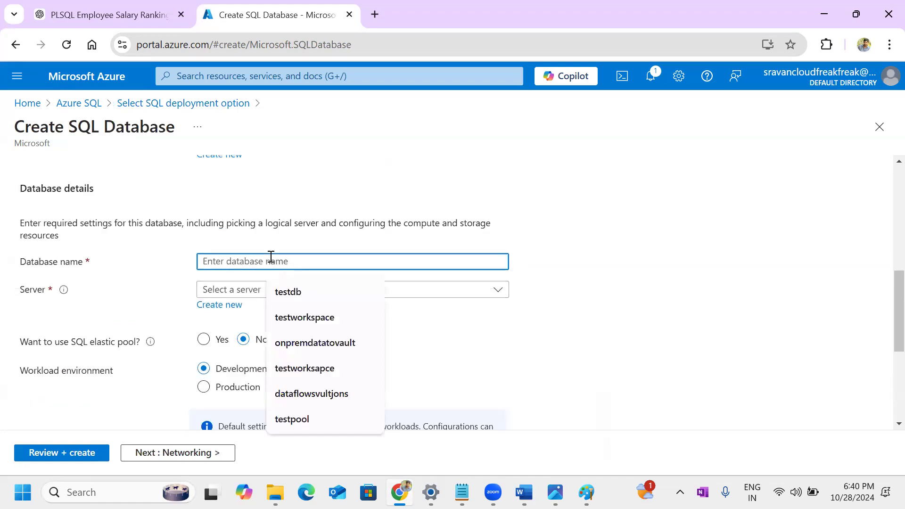
{"action": "type", "text": "testdb"}
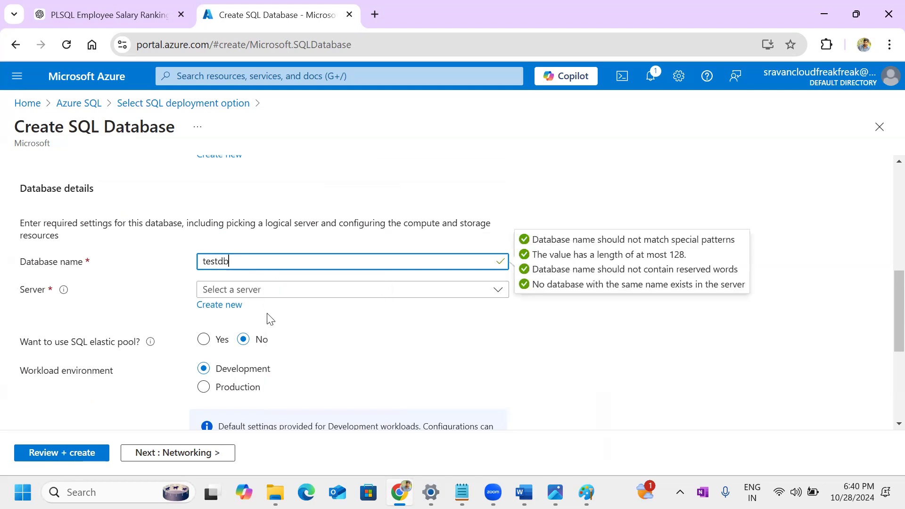
{"action": "left_click", "coordinate": [511, 342]}
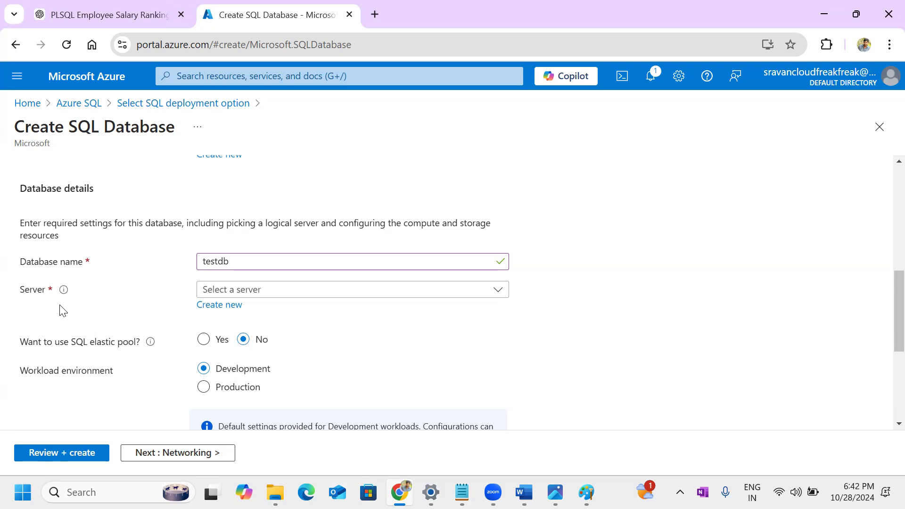
- Start a new database server for testdb, named fullloadsrtyt and located in (US) West US 2
{"action": "left_click", "coordinate": [235, 305]}
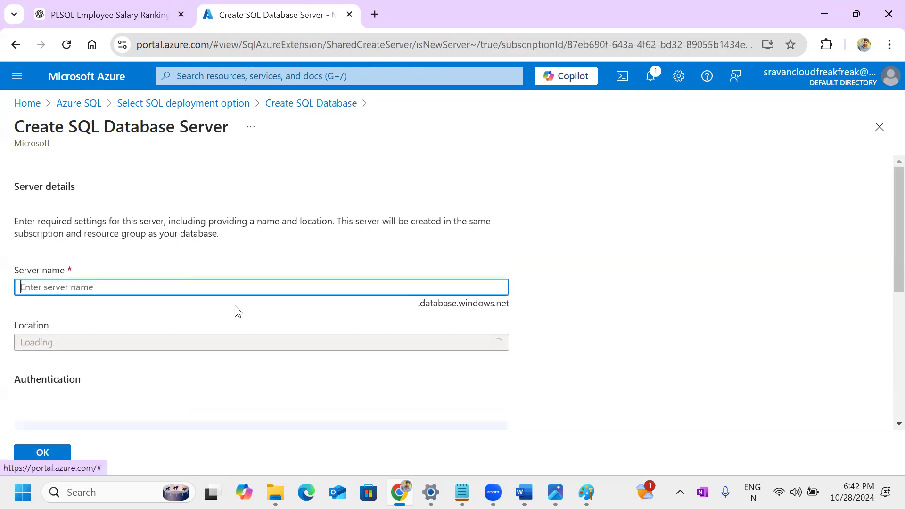
{"action": "left_click", "coordinate": [263, 271]}
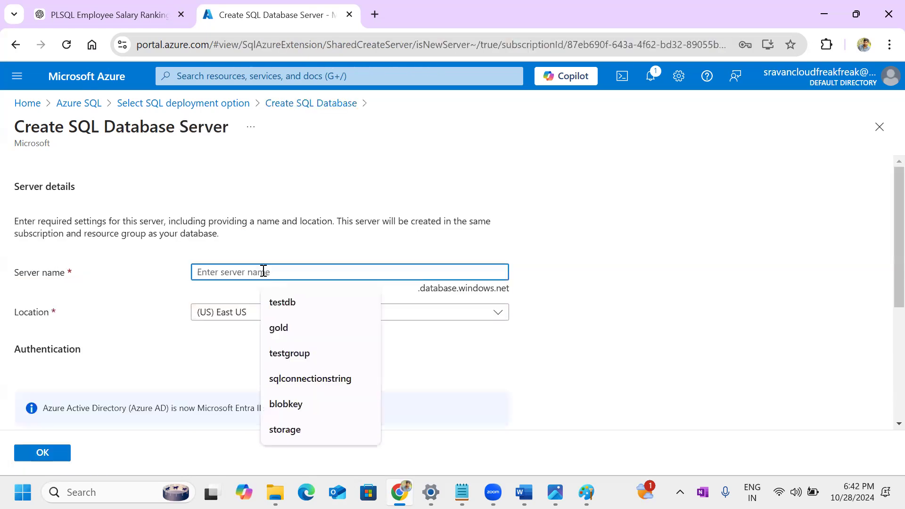
{"action": "type", "text": "fullload"}
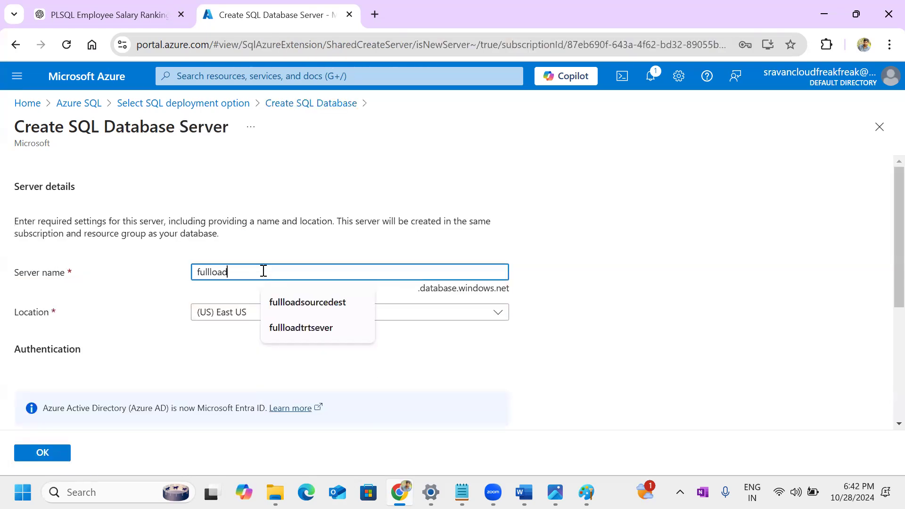
{"action": "type", "text": "srtyt"}
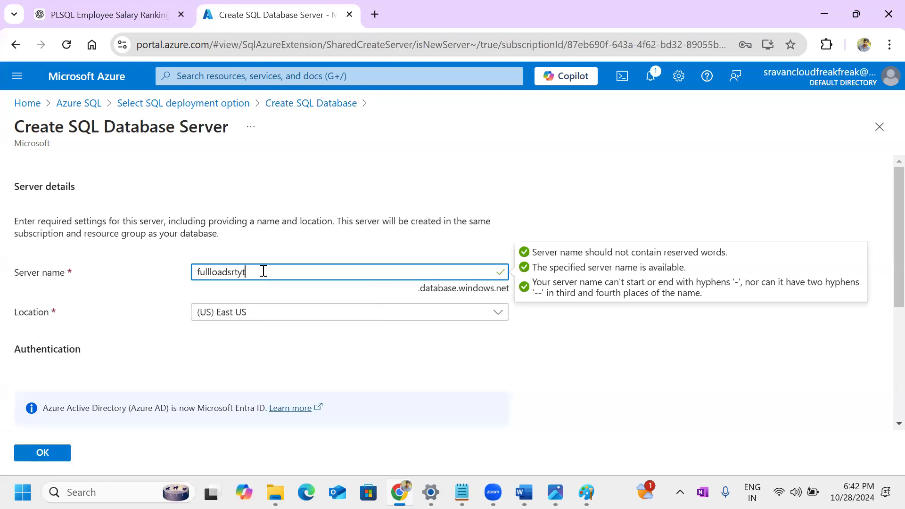
{"action": "left_click", "coordinate": [302, 313]}
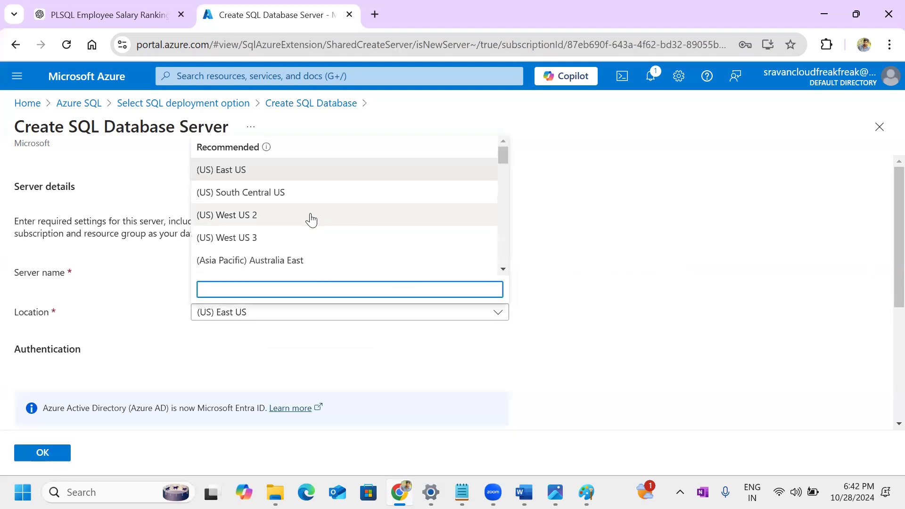
{"action": "left_click", "coordinate": [310, 213]}
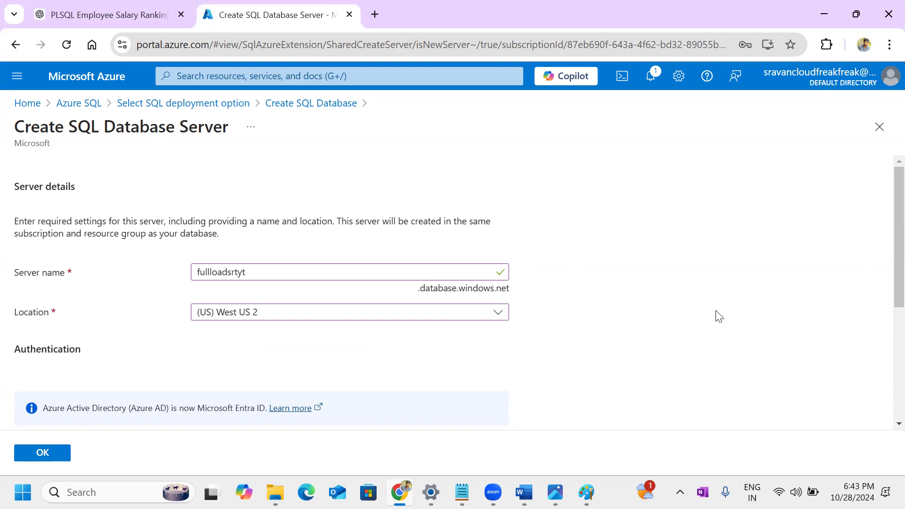
- Set the new server's authentication method to Use SQL authentication
{"action": "scroll", "coordinate": [703, 376], "scroll_direction": "down", "scroll_amount": 3}
{"action": "scroll", "coordinate": [705, 378], "scroll_direction": "up", "scroll_amount": 3}
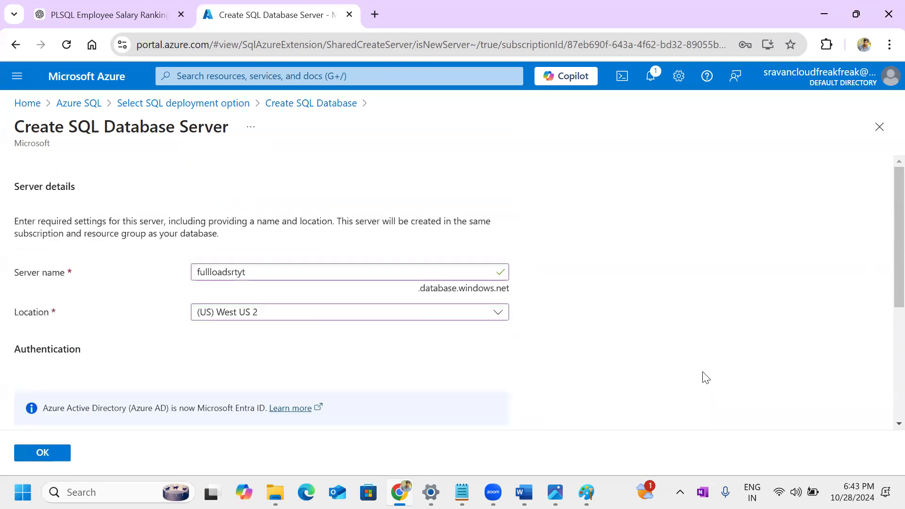
{"action": "scroll", "coordinate": [491, 375], "scroll_direction": "down", "scroll_amount": 3}
{"action": "scroll", "coordinate": [472, 377], "scroll_direction": "down", "scroll_amount": 2}
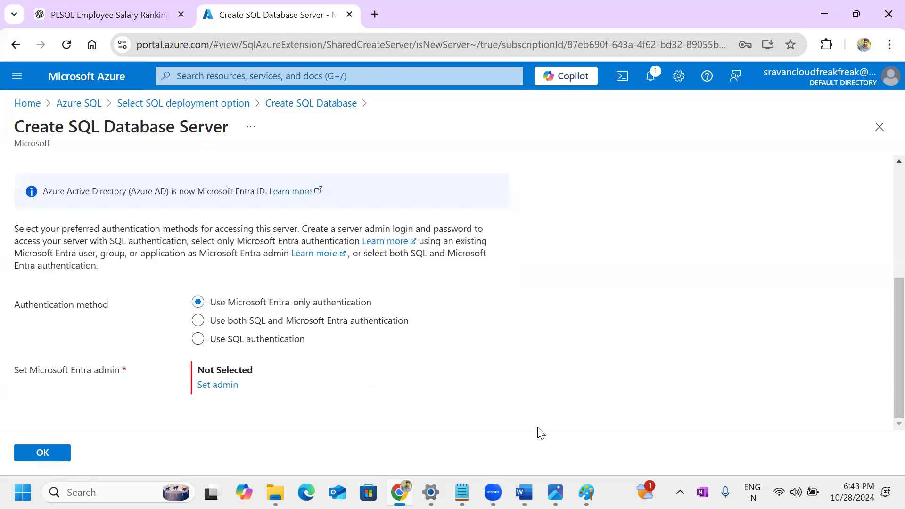
{"action": "left_click", "coordinate": [238, 343]}
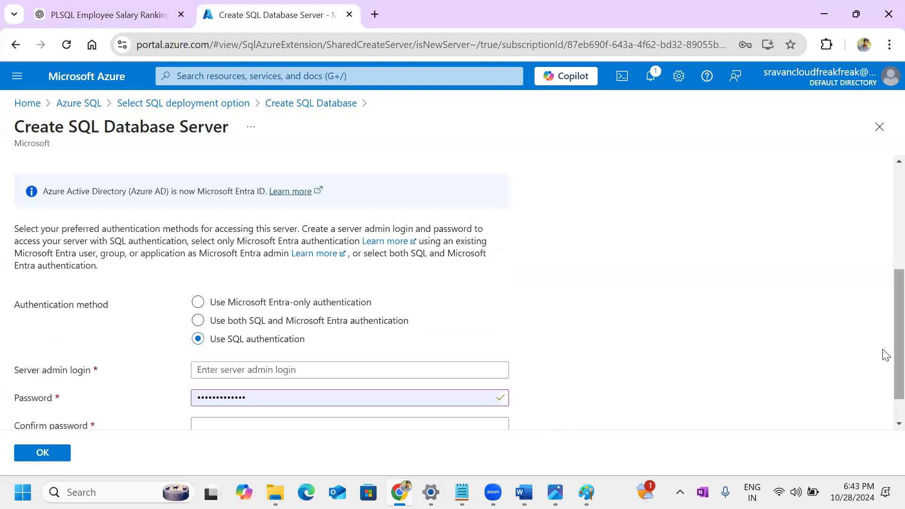
{"action": "left_click_drag", "start_coordinate": [71, 128], "coordinate": [238, 130]}
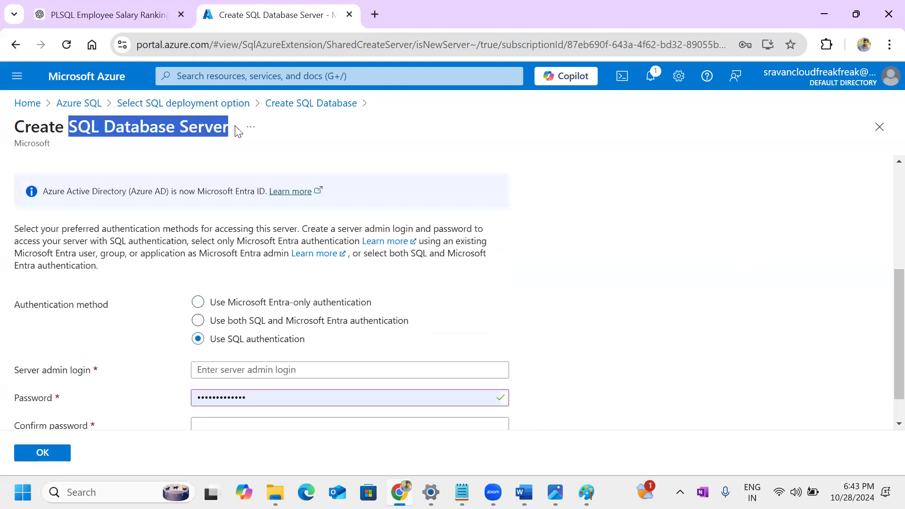
{"action": "left_click", "coordinate": [693, 277]}
{"action": "scroll", "coordinate": [885, 310], "scroll_direction": "down", "scroll_amount": 1}
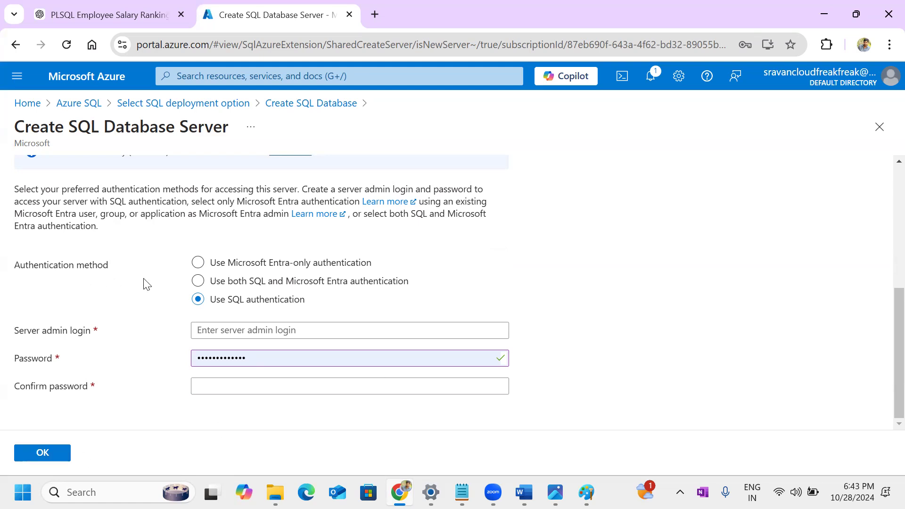
- Try the combined SQL and Microsoft Entra option, and set the server's authentication method to Use Microsoft Entra-only authentication
{"action": "left_click", "coordinate": [222, 265]}
{"action": "left_click", "coordinate": [220, 325]}
{"action": "scroll", "coordinate": [307, 349], "scroll_direction": "down", "scroll_amount": 2}
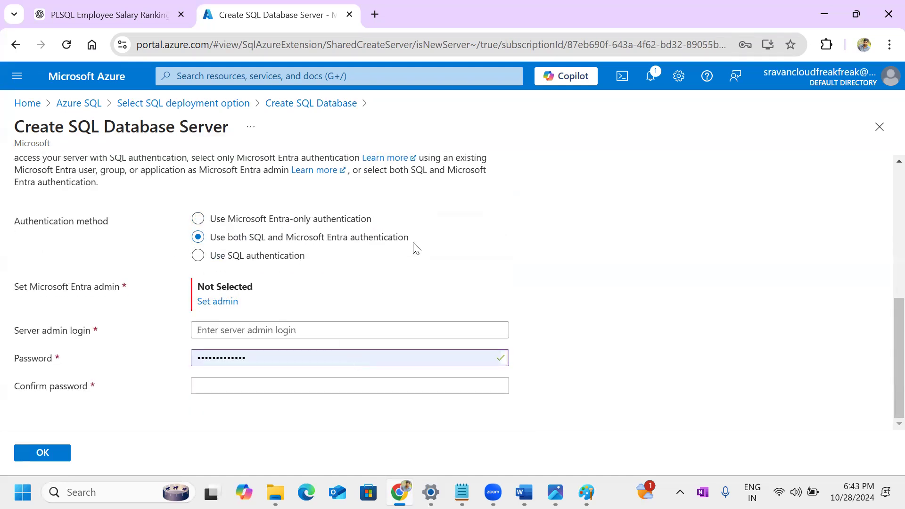
{"action": "left_click", "coordinate": [287, 258]}
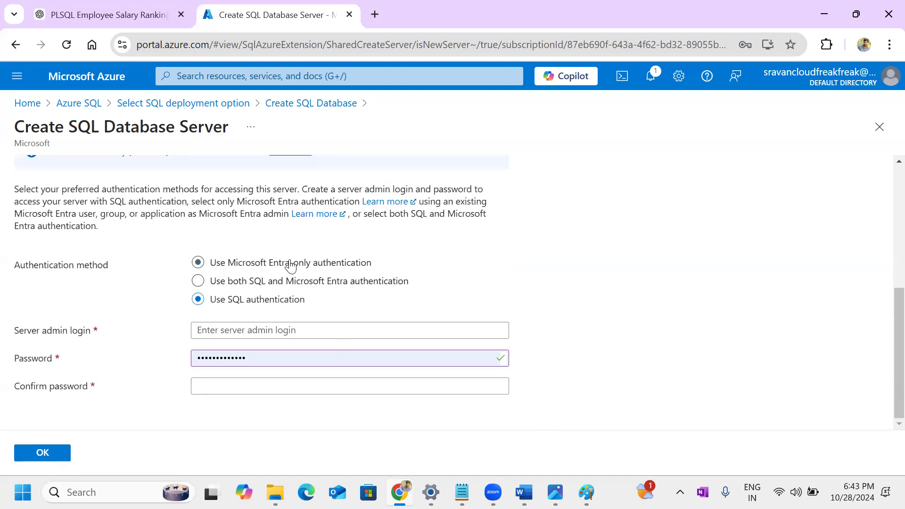
{"action": "left_click", "coordinate": [263, 267]}
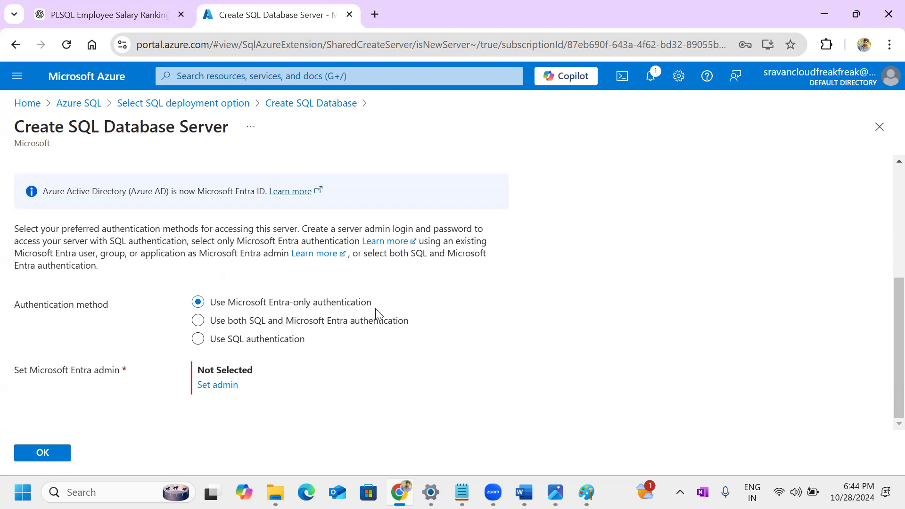
{"action": "left_click_drag", "start_coordinate": [228, 305], "coordinate": [290, 305]}
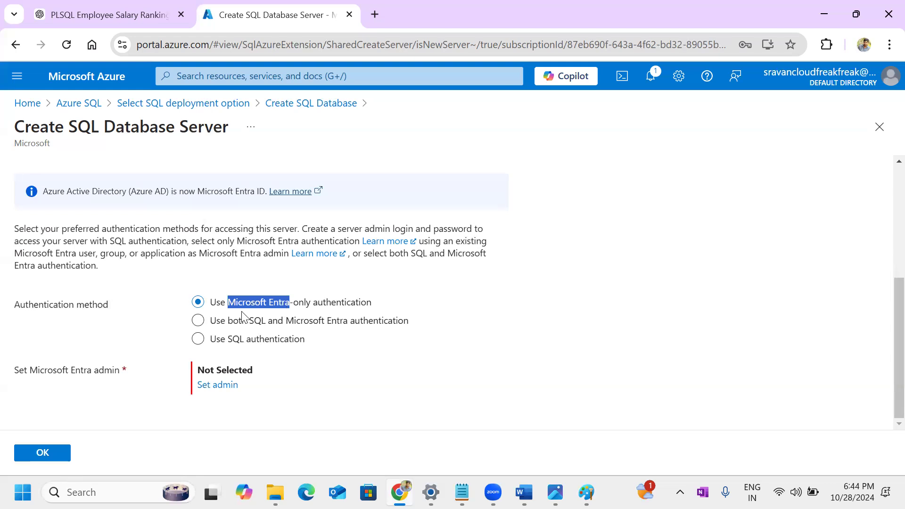
- Try the combined SQL and Microsoft Entra option, and set the new server's authentication method to Use SQL authentication
{"action": "left_click", "coordinate": [256, 328]}
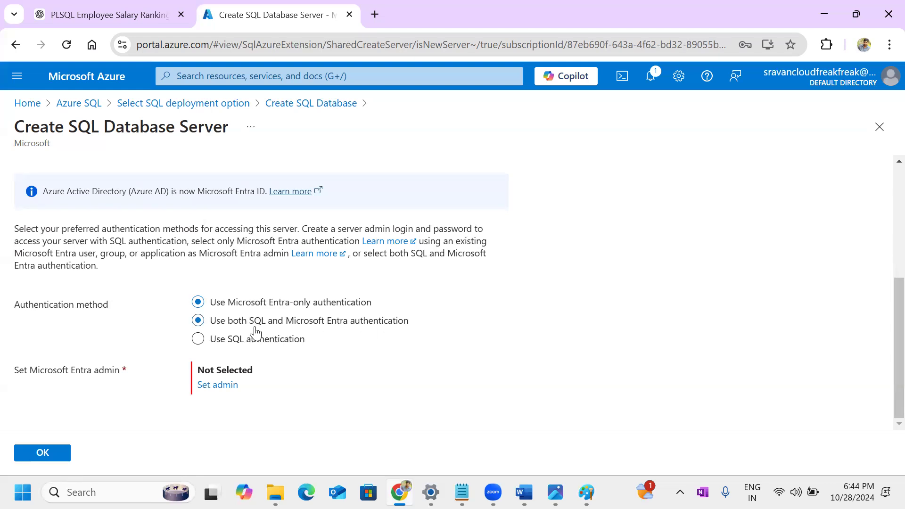
{"action": "scroll", "coordinate": [616, 351], "scroll_direction": "down", "scroll_amount": 2}
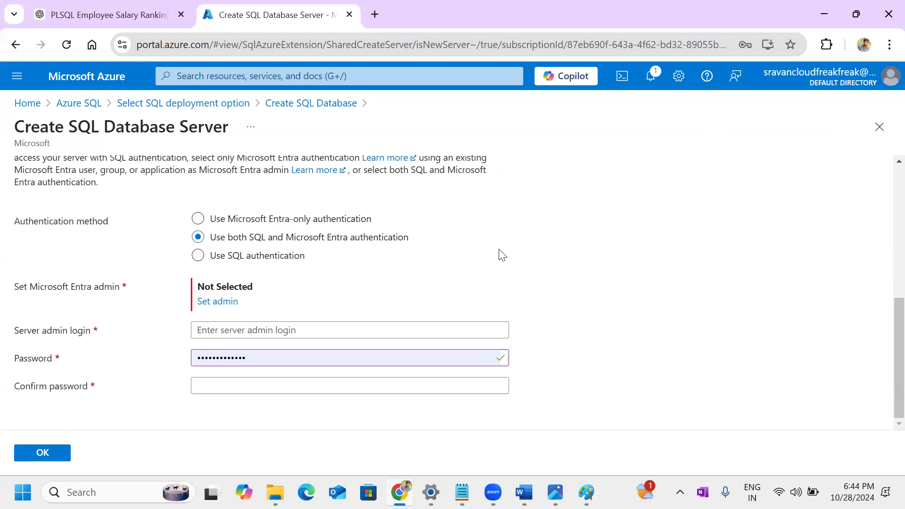
{"action": "left_click_drag", "start_coordinate": [66, 128], "coordinate": [238, 145]}
{"action": "left_click", "coordinate": [680, 303]}
{"action": "left_click", "coordinate": [241, 257]}
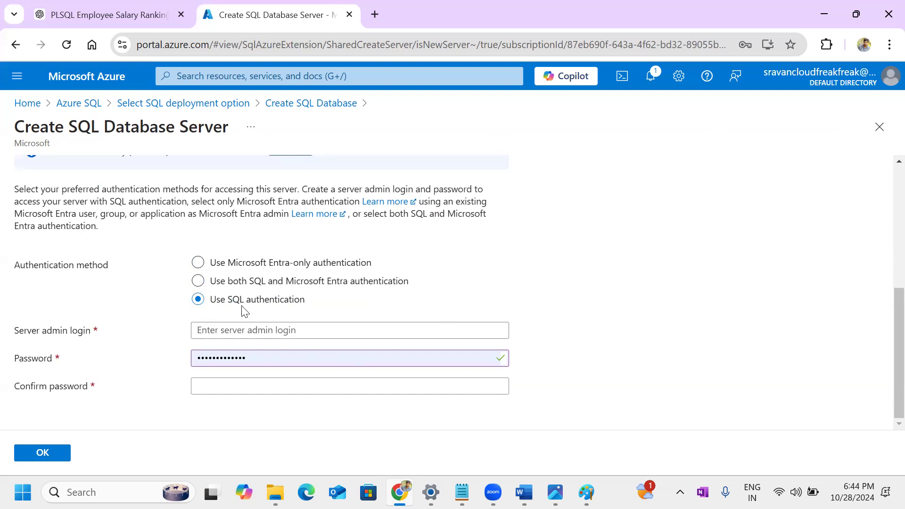
- Enter the server admin login name for the new database server
{"action": "left_click", "coordinate": [313, 331]}
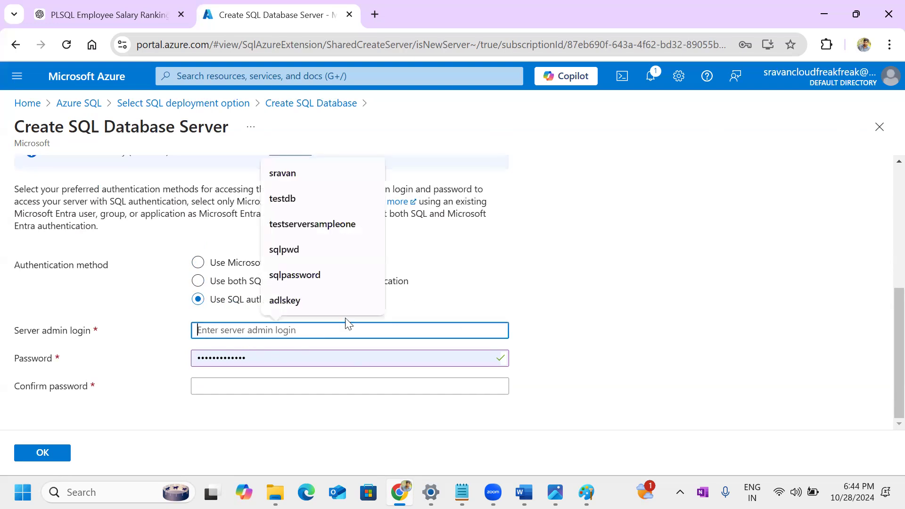
{"action": "left_click", "coordinate": [630, 294]}
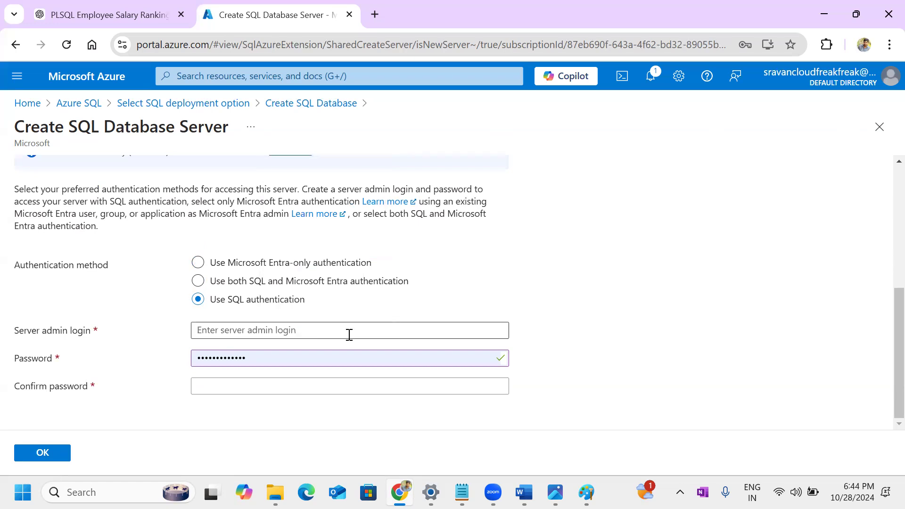
{"action": "left_click", "coordinate": [265, 334]}
{"action": "left_click", "coordinate": [729, 316]}
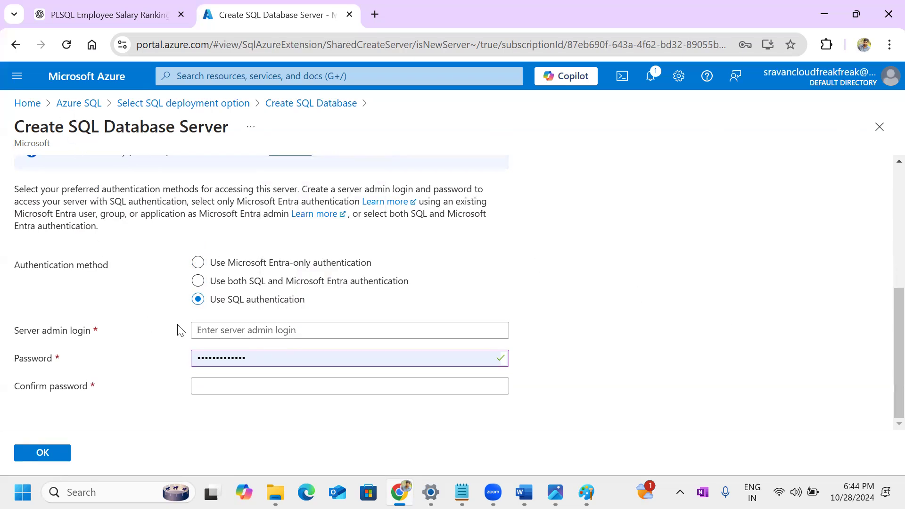
{"action": "left_click", "coordinate": [241, 331]}
{"action": "type", "text": "sravan"}
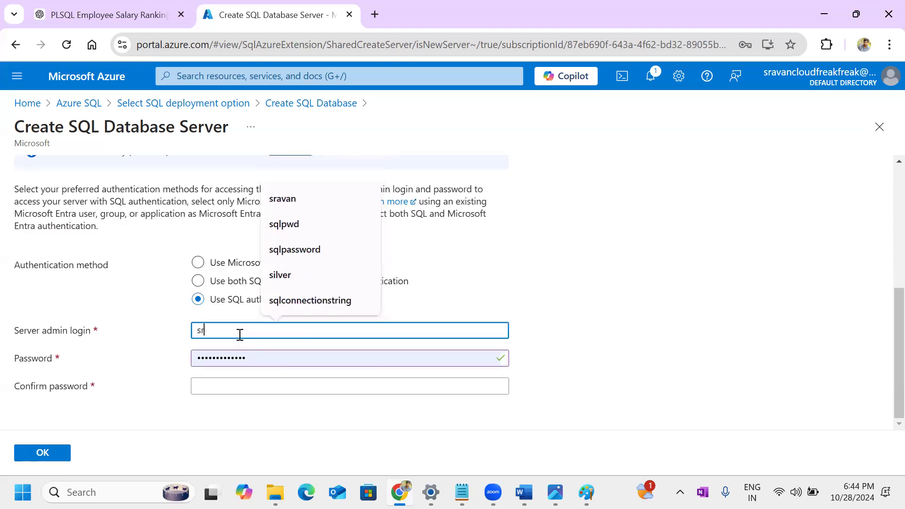
- Replace the server admin password, enter the same password in the confirmation field, and accept the new server settings
{"action": "key", "text": "Tab"}
{"action": "key", "text": "BackSpace"}
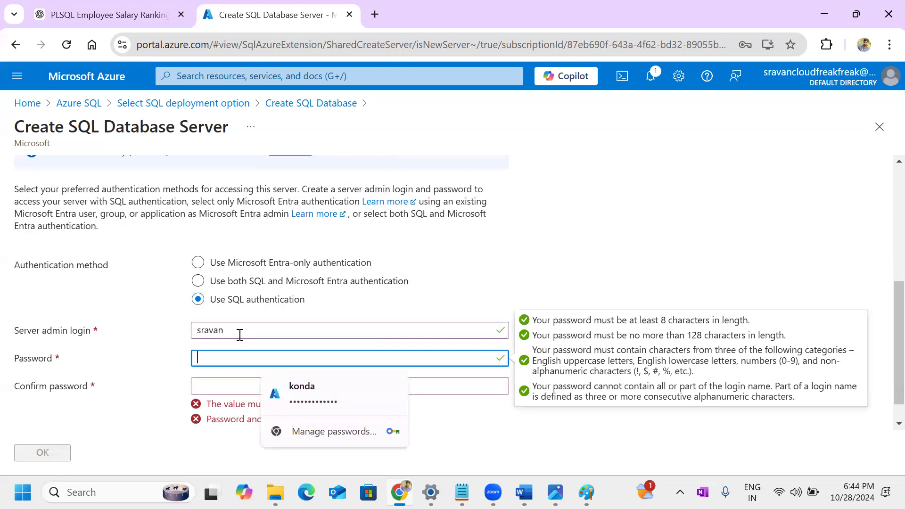
{"action": "type", "text": "•••••••••"}
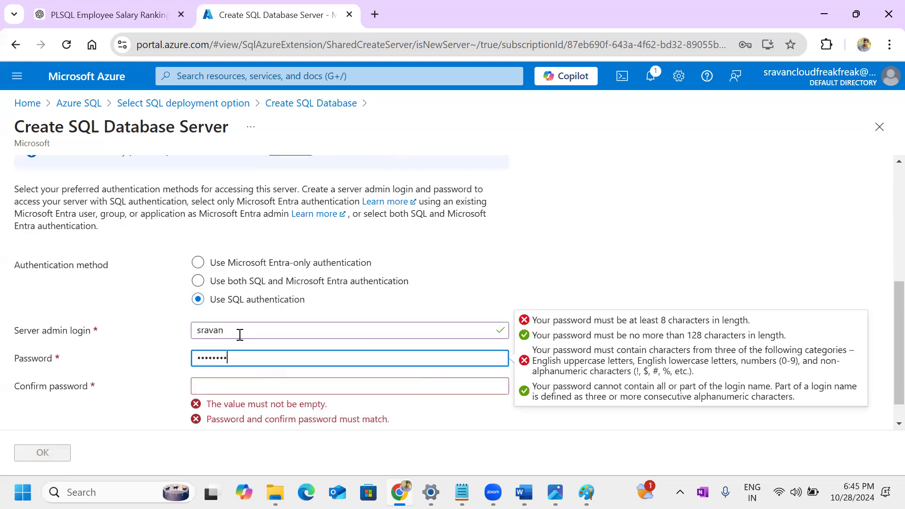
{"action": "key", "text": "Tab"}
{"action": "type", "text": "•••••••••"}
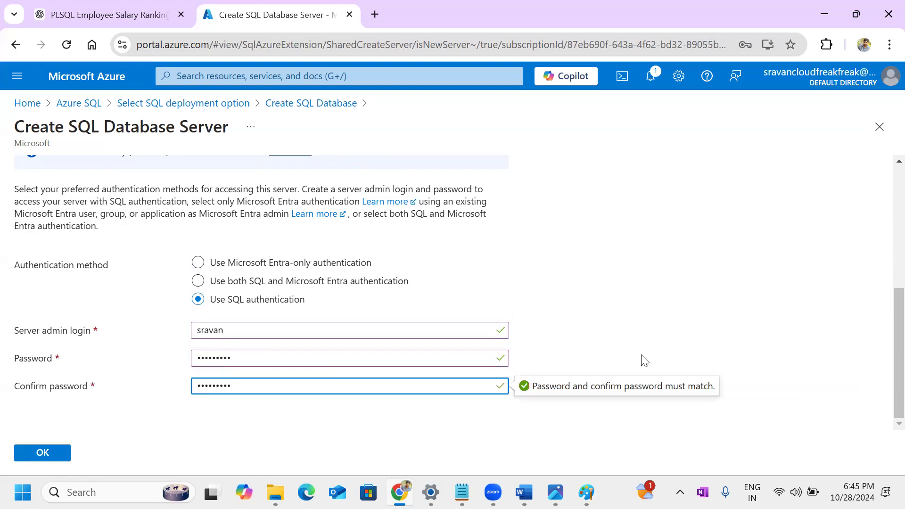
{"action": "left_click", "coordinate": [660, 351]}
{"action": "left_click", "coordinate": [25, 453]}
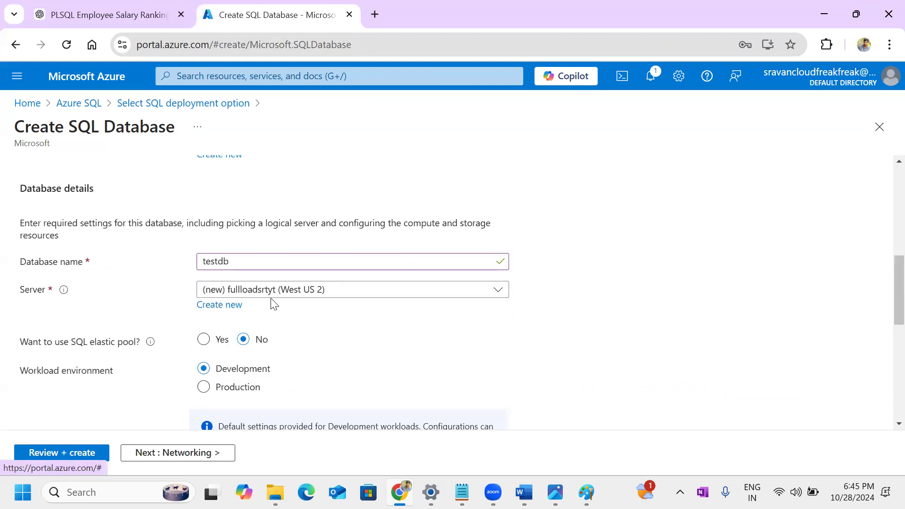
- Review the database details and read the explanation of the SQL elastic pool option
{"action": "scroll", "coordinate": [214, 261], "scroll_direction": "down", "scroll_amount": 10}
{"action": "left_click", "coordinate": [217, 263]}
{"action": "scroll", "coordinate": [216, 264], "scroll_direction": "up", "scroll_amount": 10}
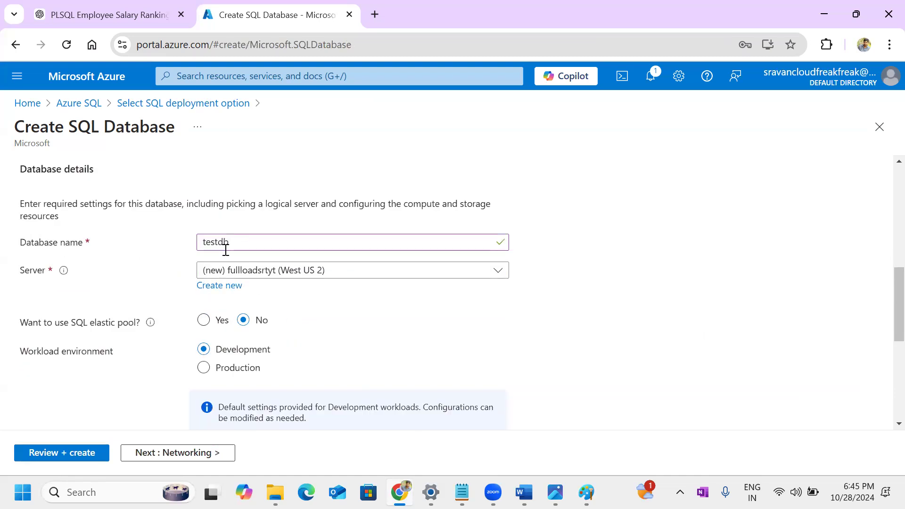
{"action": "scroll", "coordinate": [274, 327], "scroll_direction": "down", "scroll_amount": 1}
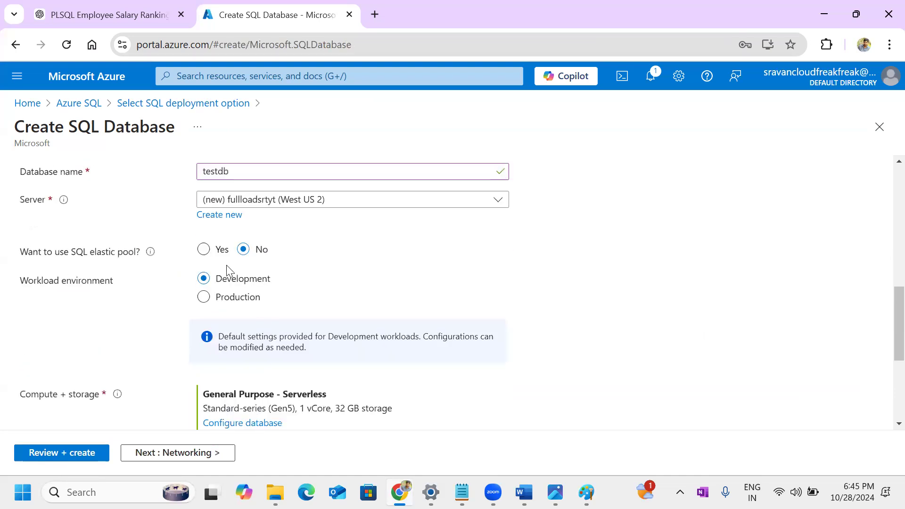
{"action": "mouse_move", "coordinate": [152, 257]}
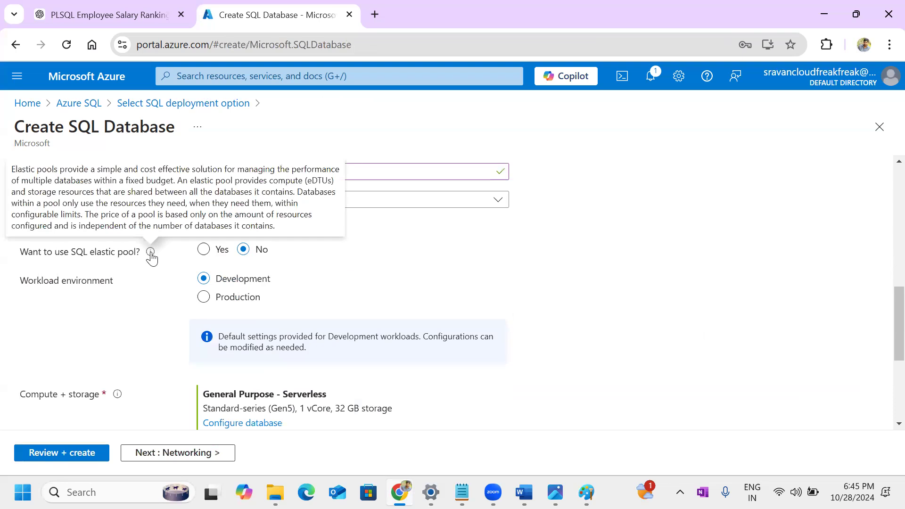
{"action": "scroll", "coordinate": [247, 297], "scroll_direction": "down", "scroll_amount": 2}
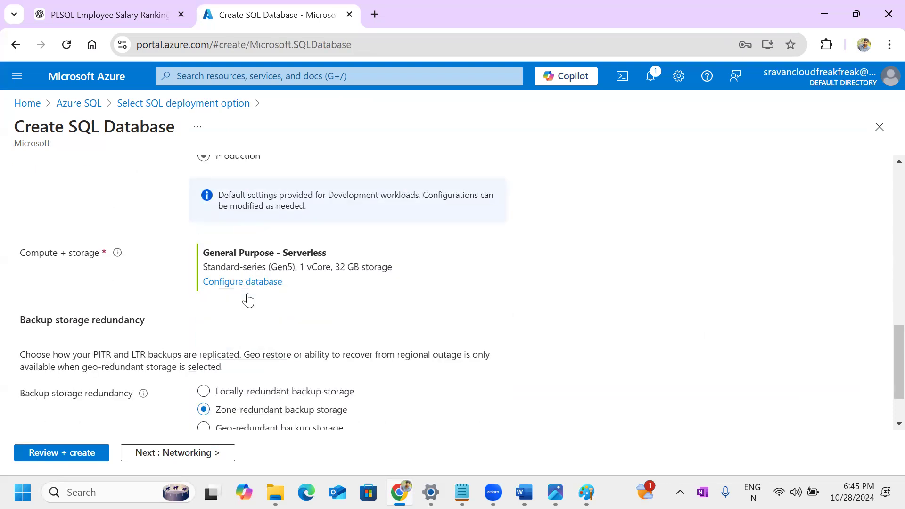
{"action": "scroll", "coordinate": [247, 300], "scroll_direction": "up", "scroll_amount": 1}
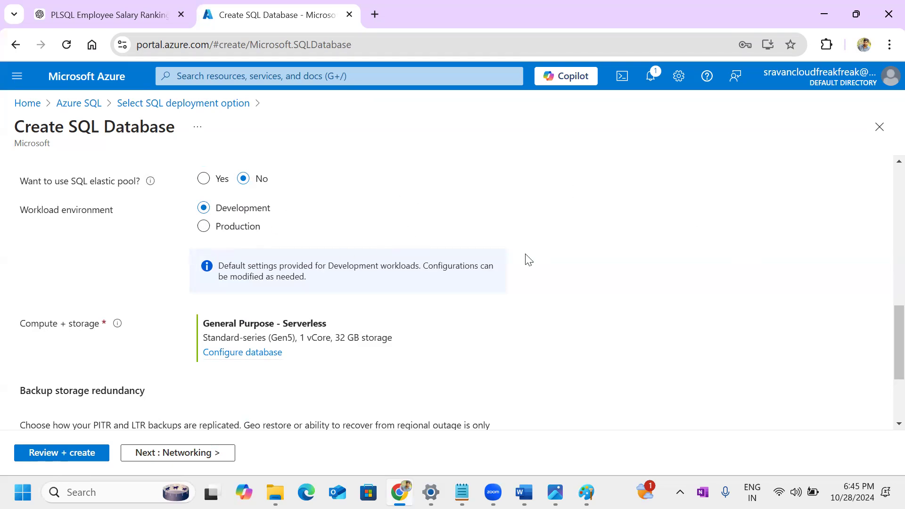
- Examine the Compute + storage setting, briefly opening its database configuration page and closing it again
{"action": "left_click_drag", "start_coordinate": [18, 330], "coordinate": [99, 327]}
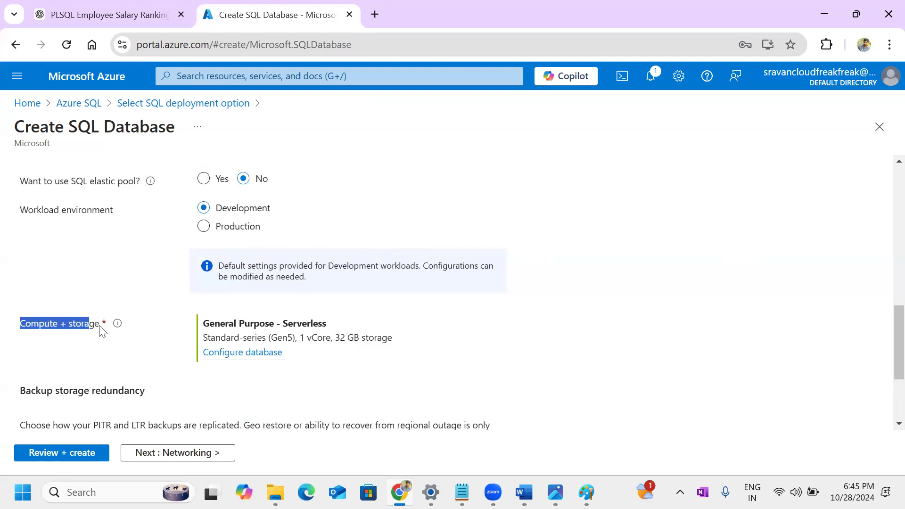
{"action": "left_click", "coordinate": [50, 351]}
{"action": "left_click_drag", "start_coordinate": [19, 326], "coordinate": [99, 329]}
{"action": "left_click", "coordinate": [79, 225]}
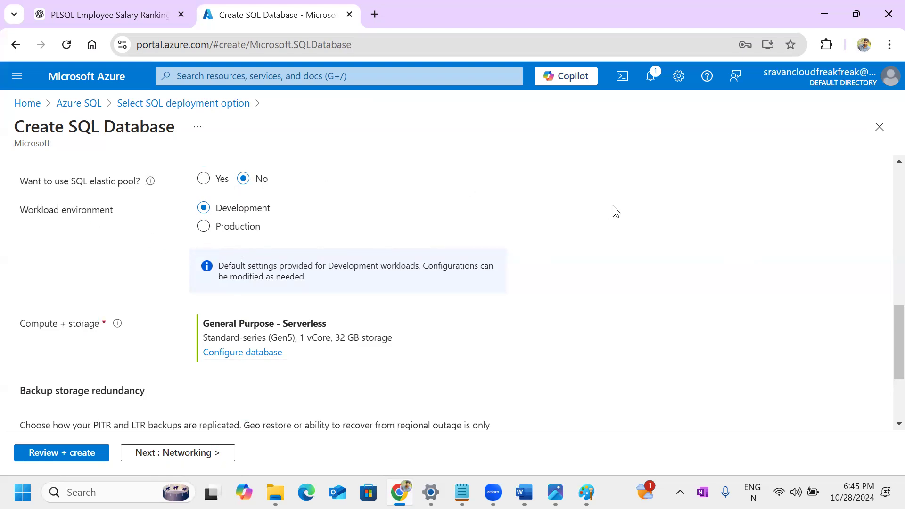
{"action": "left_click_drag", "start_coordinate": [22, 330], "coordinate": [103, 332]}
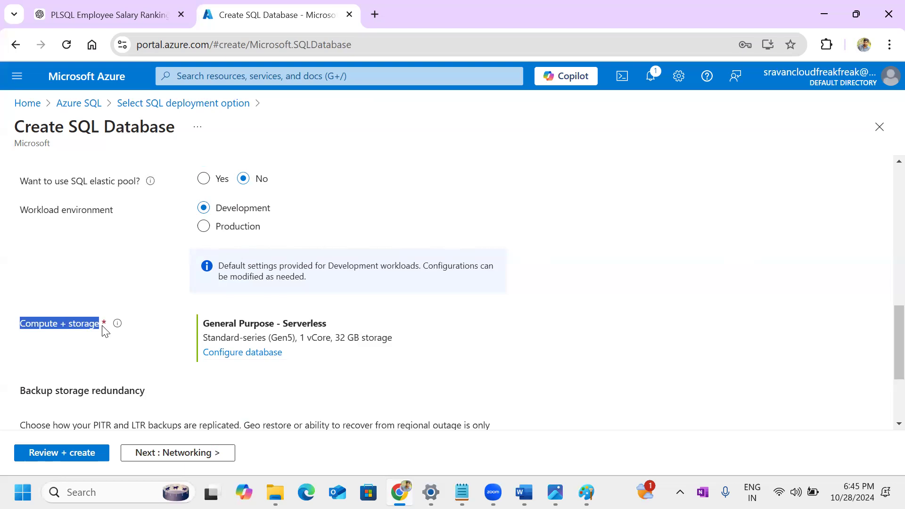
{"action": "left_click", "coordinate": [775, 241]}
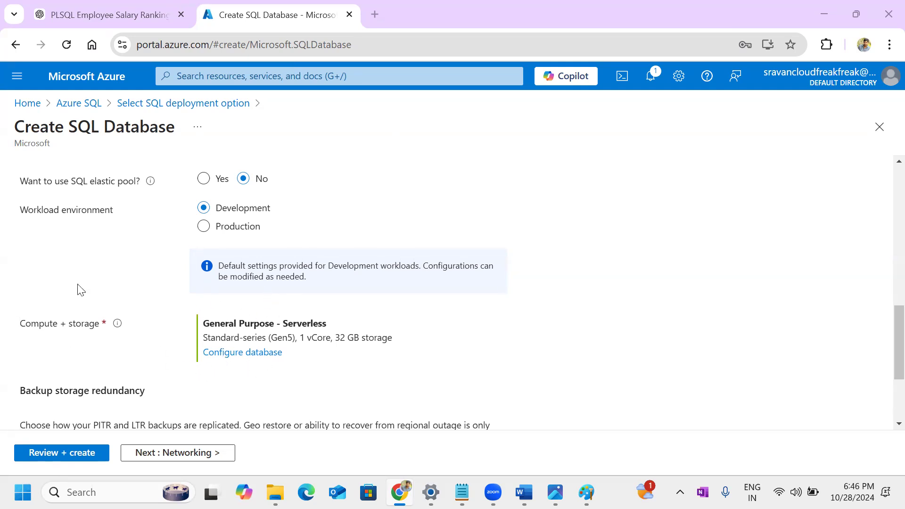
{"action": "left_click", "coordinate": [236, 357]}
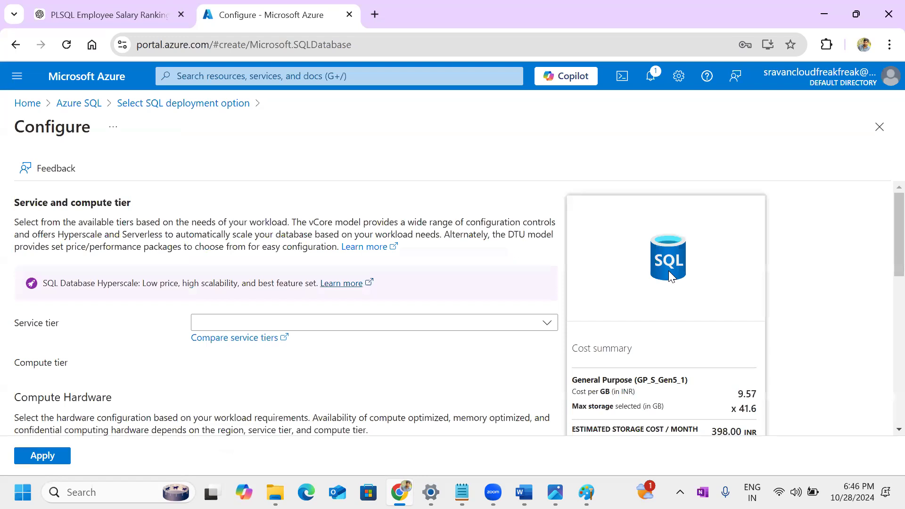
{"action": "left_click", "coordinate": [876, 140]}
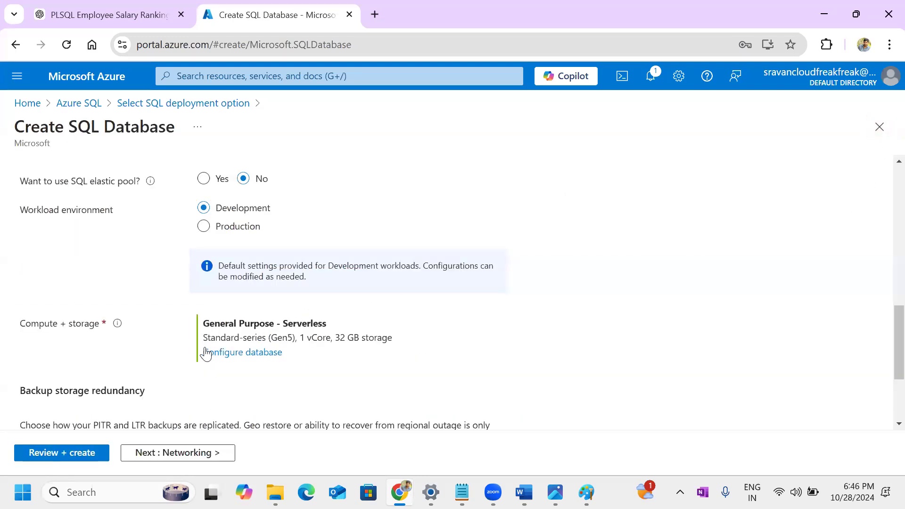
- Examine the hardware series, vCore and storage summary under General Purpose - Serverless
{"action": "left_click_drag", "start_coordinate": [205, 339], "coordinate": [409, 348]}
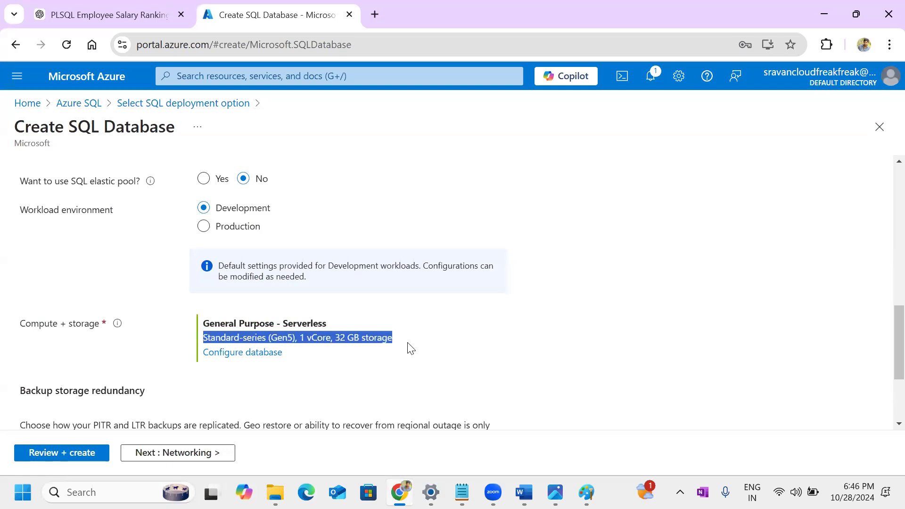
{"action": "left_click", "coordinate": [408, 350]}
{"action": "left_click_drag", "start_coordinate": [204, 338], "coordinate": [406, 339]}
{"action": "left_click", "coordinate": [509, 351]}
{"action": "left_click_drag", "start_coordinate": [203, 339], "coordinate": [391, 351]}
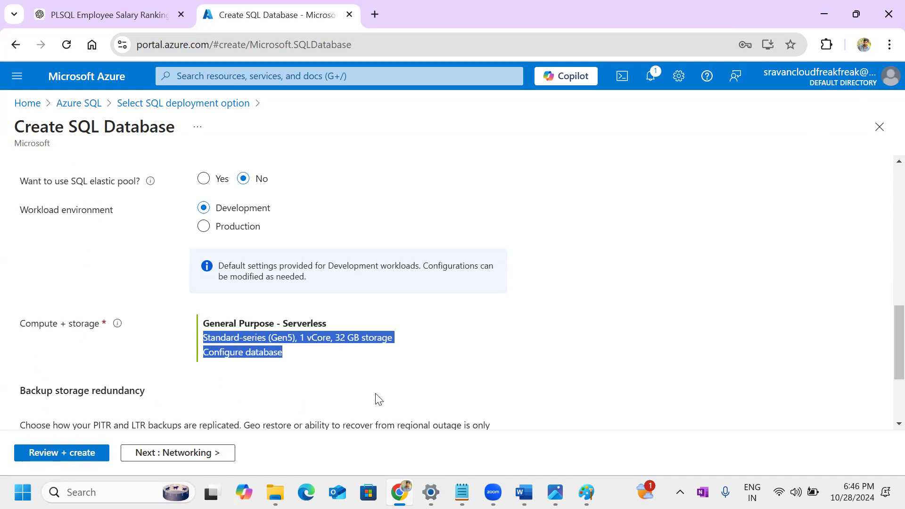
{"action": "left_click", "coordinate": [302, 383]}
{"action": "left_click_drag", "start_coordinate": [203, 338], "coordinate": [410, 345]}
{"action": "left_click", "coordinate": [591, 333]}
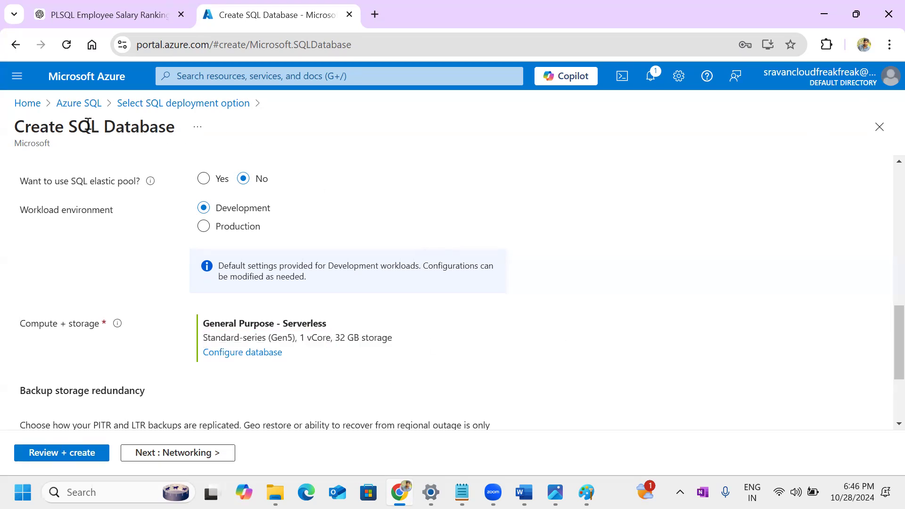
{"action": "left_click_drag", "start_coordinate": [202, 338], "coordinate": [398, 341]}
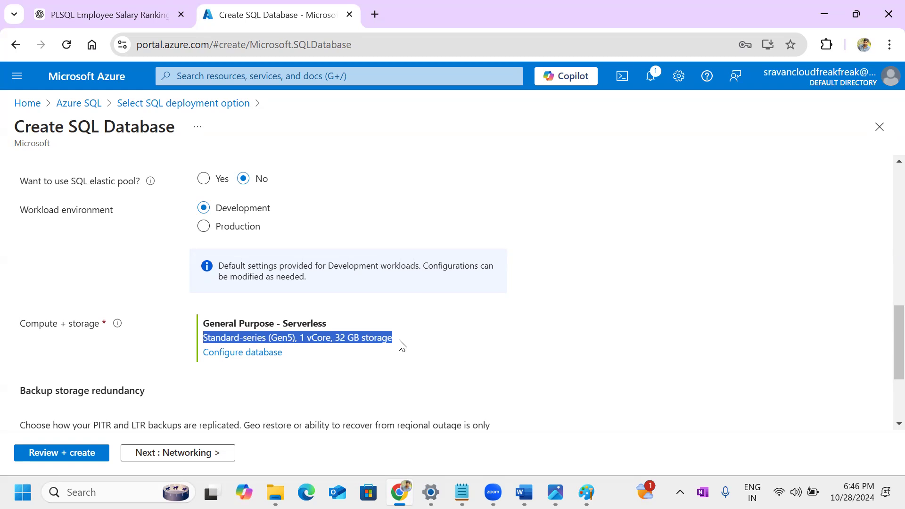
- Open the database configuration and examine its hardware, vCore, memory, auto-pause and data max size settings
{"action": "left_click", "coordinate": [261, 357]}
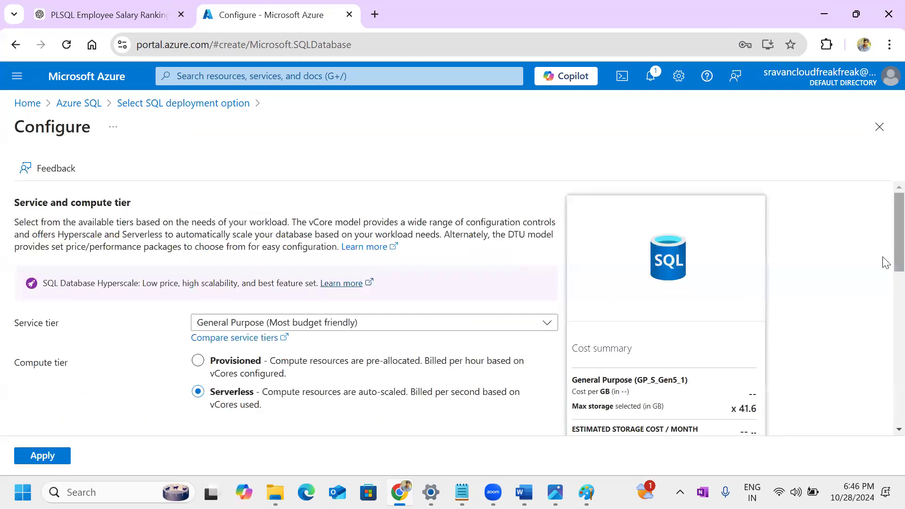
{"action": "scroll", "coordinate": [885, 250], "scroll_direction": "down", "scroll_amount": 4}
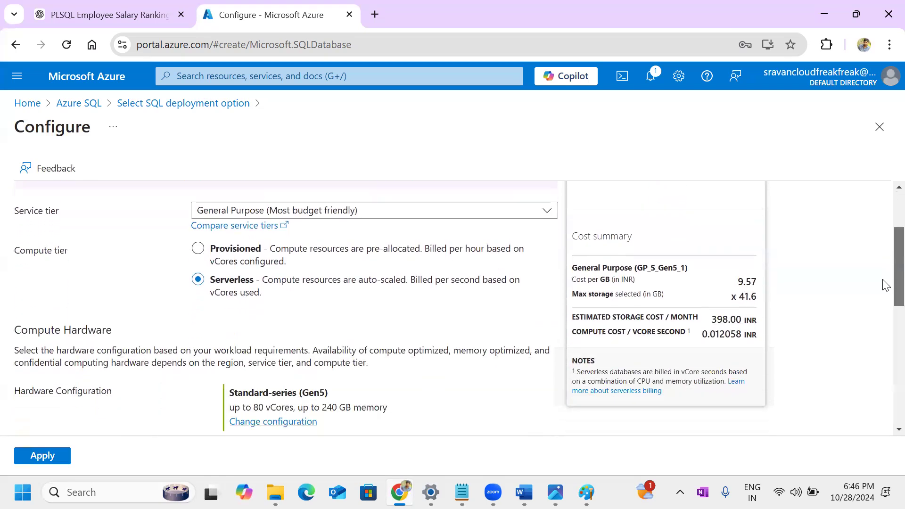
{"action": "scroll", "coordinate": [885, 296], "scroll_direction": "down", "scroll_amount": 6}
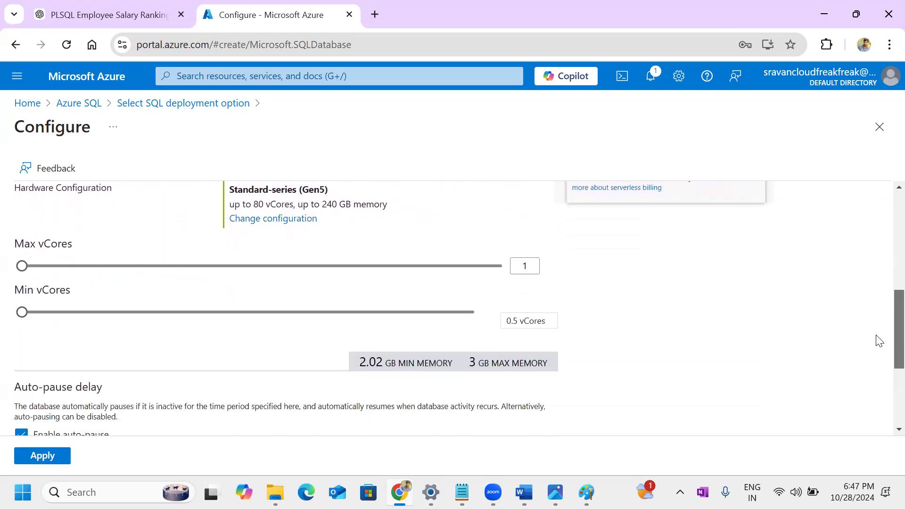
{"action": "scroll", "coordinate": [863, 366], "scroll_direction": "up", "scroll_amount": 4}
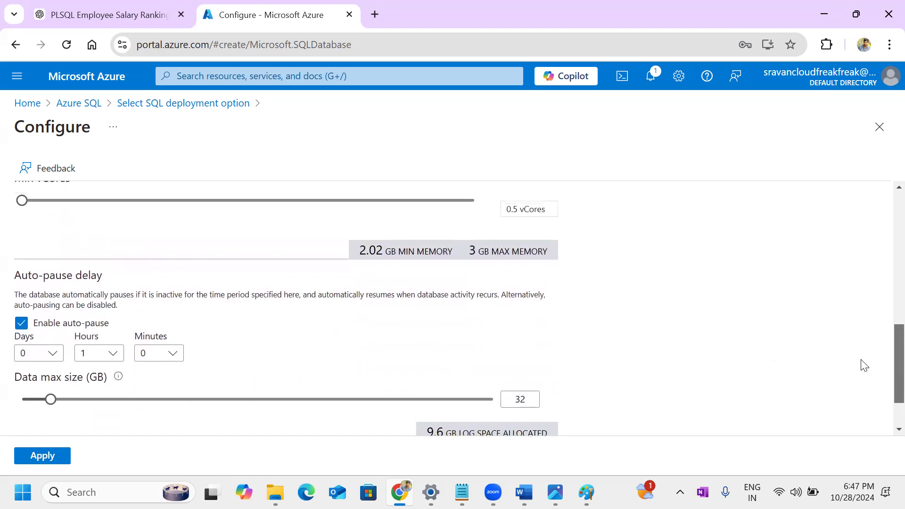
{"action": "scroll", "coordinate": [866, 325], "scroll_direction": "up", "scroll_amount": 1}
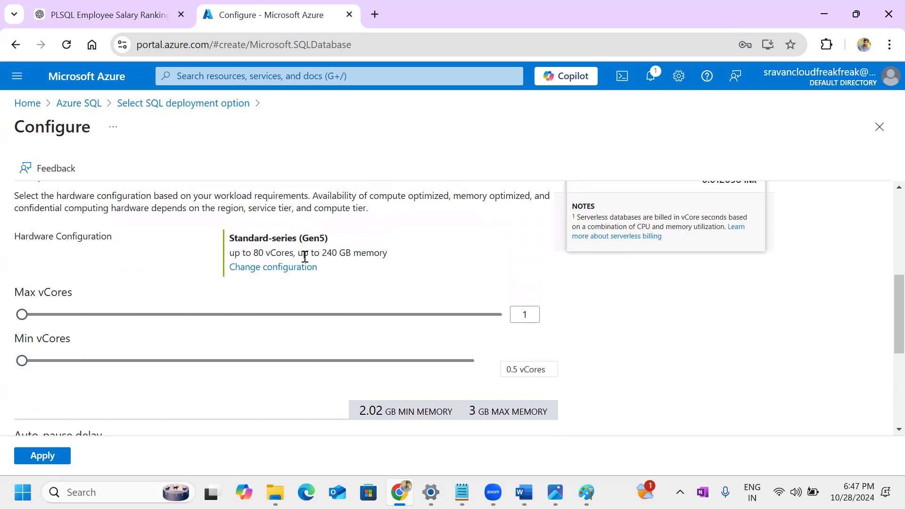
{"action": "left_click_drag", "start_coordinate": [323, 255], "coordinate": [374, 254]}
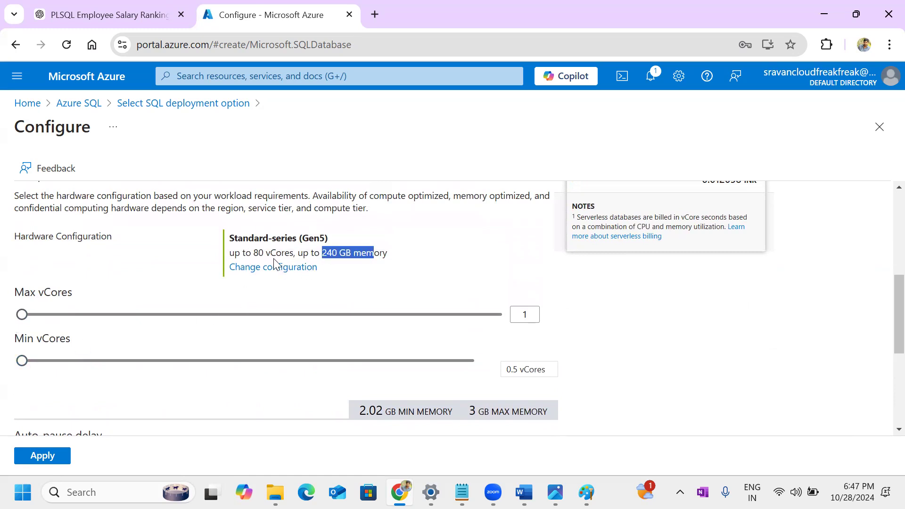
- Check the Serverless cost summary and switch the compute tier to Provisioned
{"action": "left_click_drag", "start_coordinate": [886, 343], "coordinate": [883, 292]}
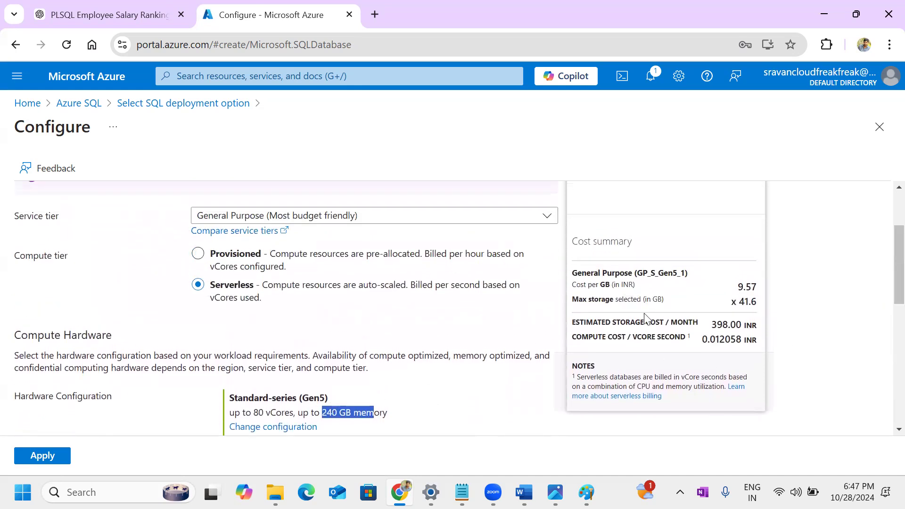
{"action": "left_click_drag", "start_coordinate": [738, 287], "coordinate": [755, 283]}
{"action": "left_click", "coordinate": [717, 320]}
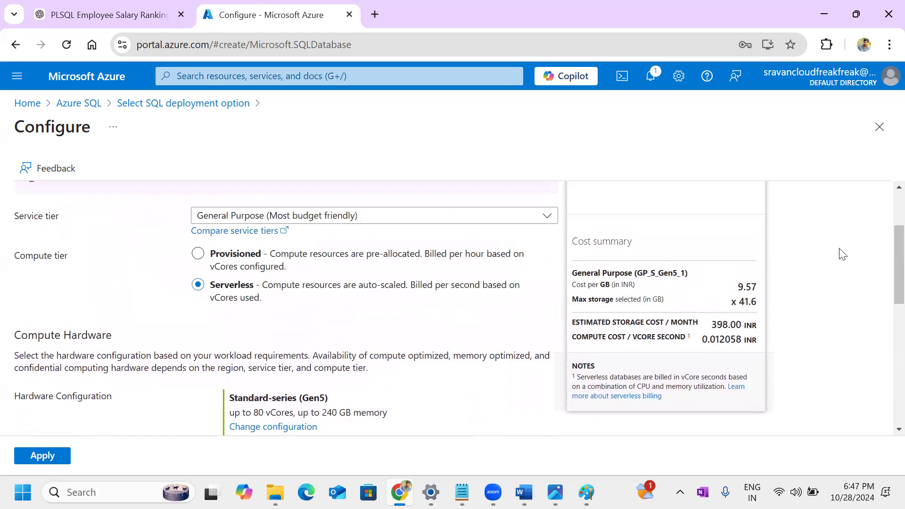
{"action": "left_click", "coordinate": [217, 261]}
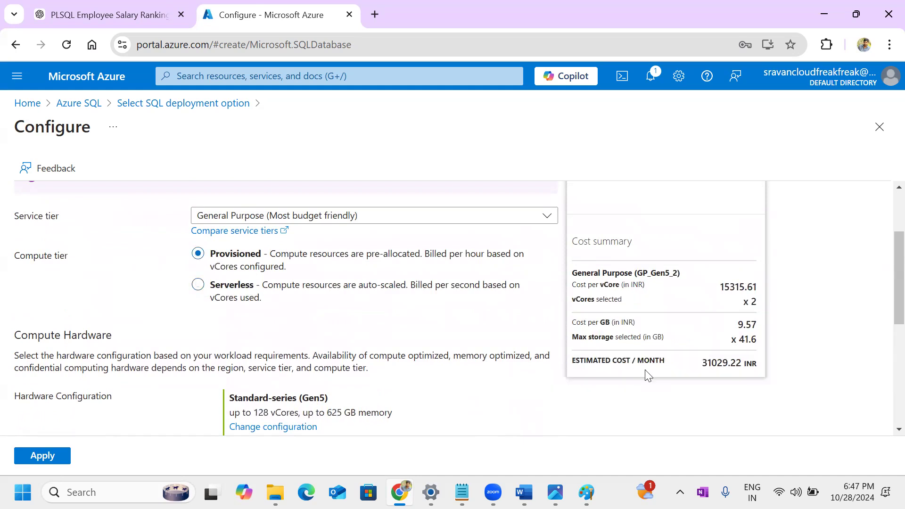
- Compare the cost summaries and billing terms of the Provisioned and Serverless compute tiers, switching between them and ending on Serverless
{"action": "left_click_drag", "start_coordinate": [707, 361], "coordinate": [763, 366]}
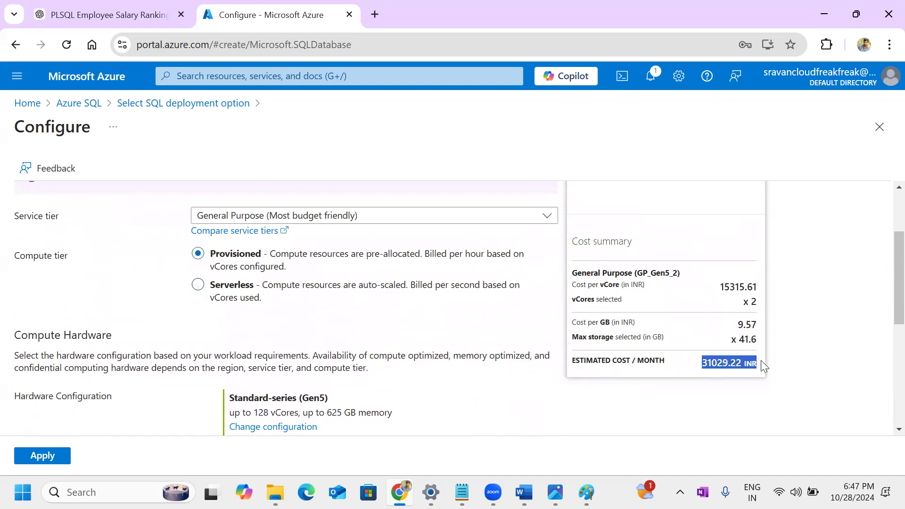
{"action": "left_click", "coordinate": [197, 286]}
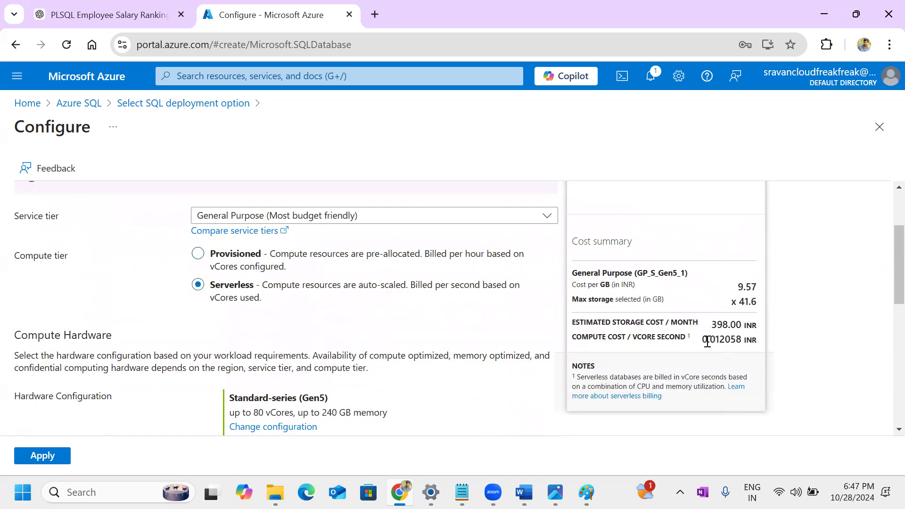
{"action": "left_click_drag", "start_coordinate": [713, 326], "coordinate": [750, 326]}
{"action": "left_click", "coordinate": [837, 343]}
{"action": "left_click", "coordinate": [204, 255]}
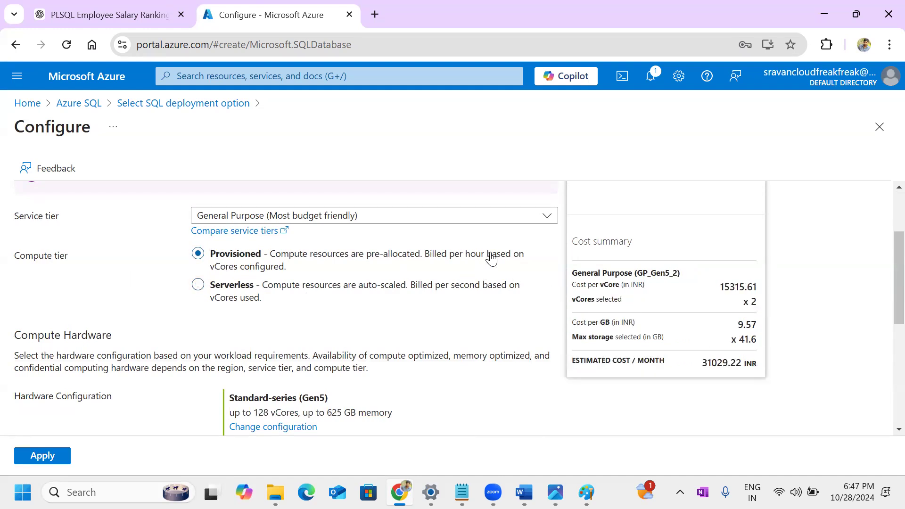
{"action": "left_click", "coordinate": [202, 286]}
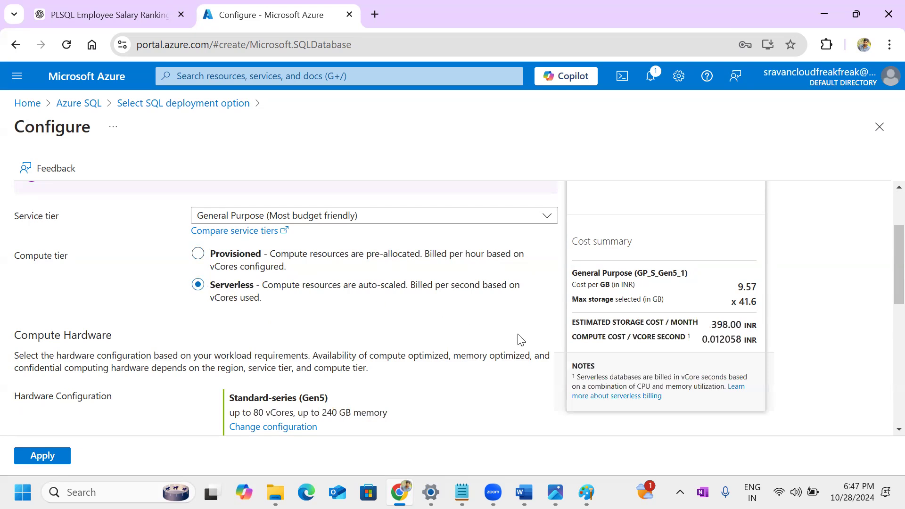
{"action": "left_click_drag", "start_coordinate": [451, 286], "coordinate": [508, 291]}
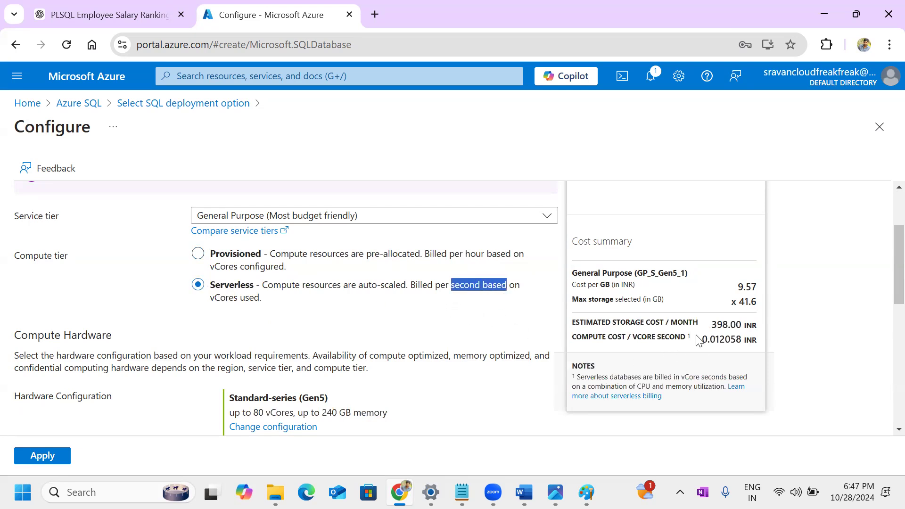
{"action": "left_click", "coordinate": [718, 328]}
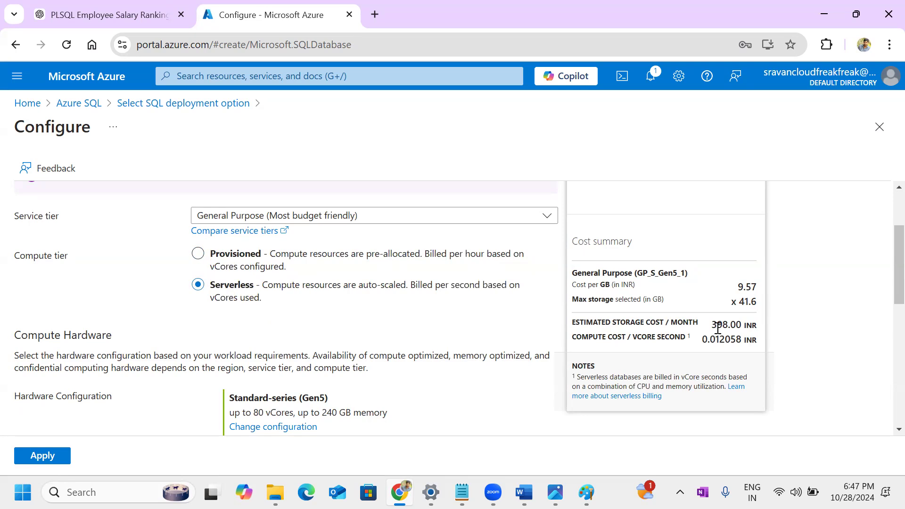
- Switch the compute tier to Provisioned and check its billing basis and estimated monthly cost
{"action": "left_click", "coordinate": [216, 265]}
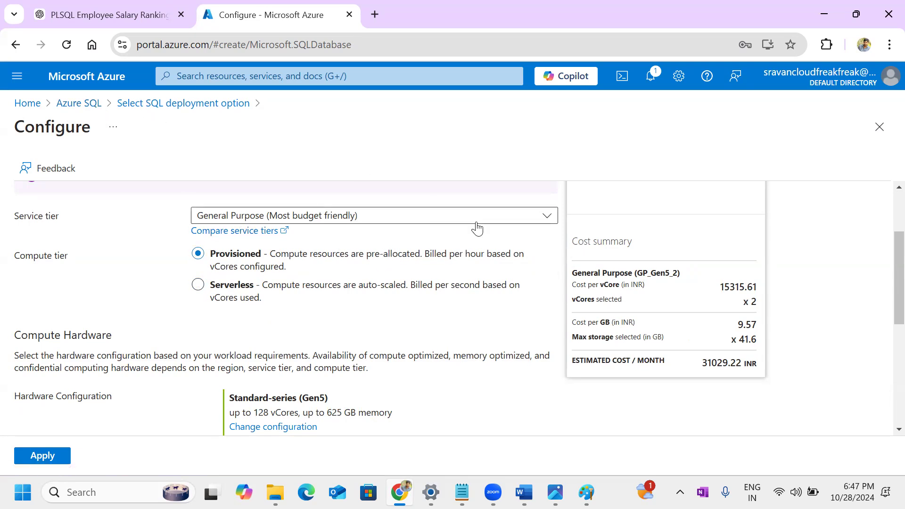
{"action": "left_click_drag", "start_coordinate": [449, 254], "coordinate": [503, 254]}
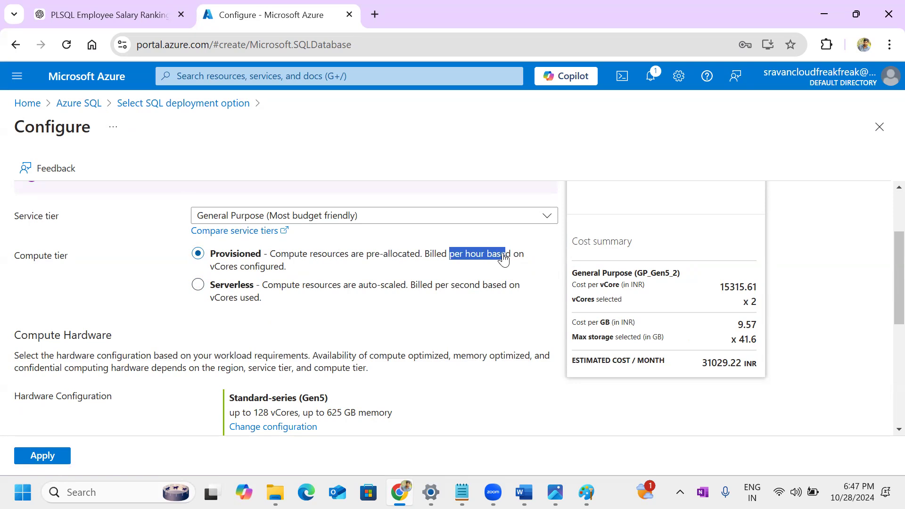
{"action": "left_click", "coordinate": [668, 311]}
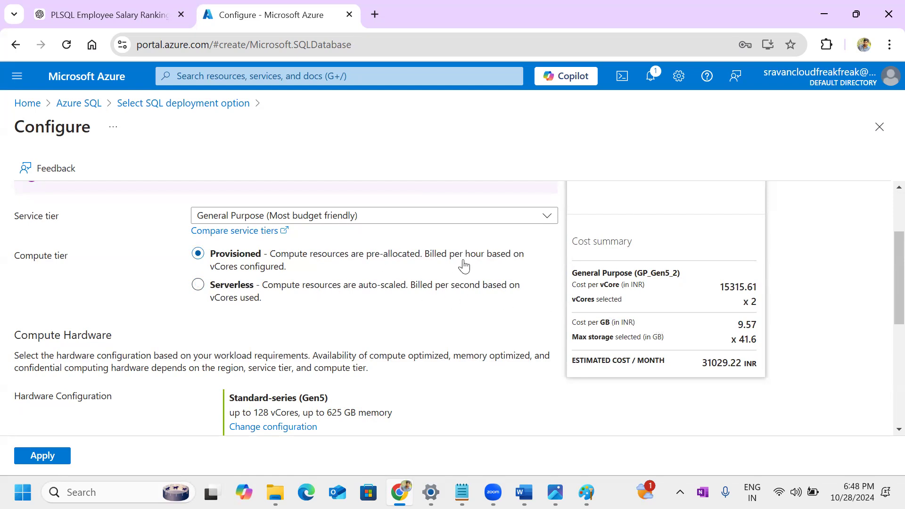
{"action": "left_click_drag", "start_coordinate": [707, 363], "coordinate": [776, 367]}
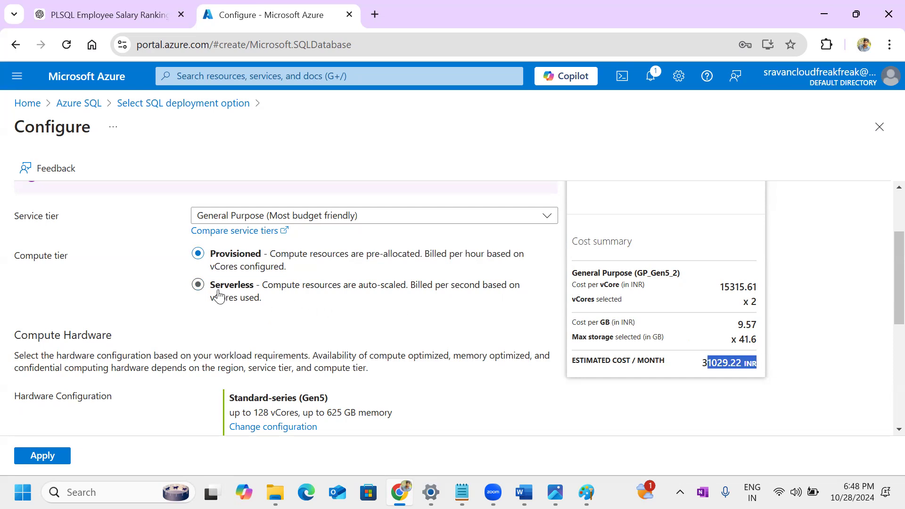
- Examine the hardware configuration, Azure Hybrid Benefit, vCores and data max size settings under the Provisioned tier
{"action": "scroll", "coordinate": [883, 303], "scroll_direction": "down", "scroll_amount": 4}
{"action": "left_click_drag", "start_coordinate": [112, 223], "coordinate": [12, 225]}
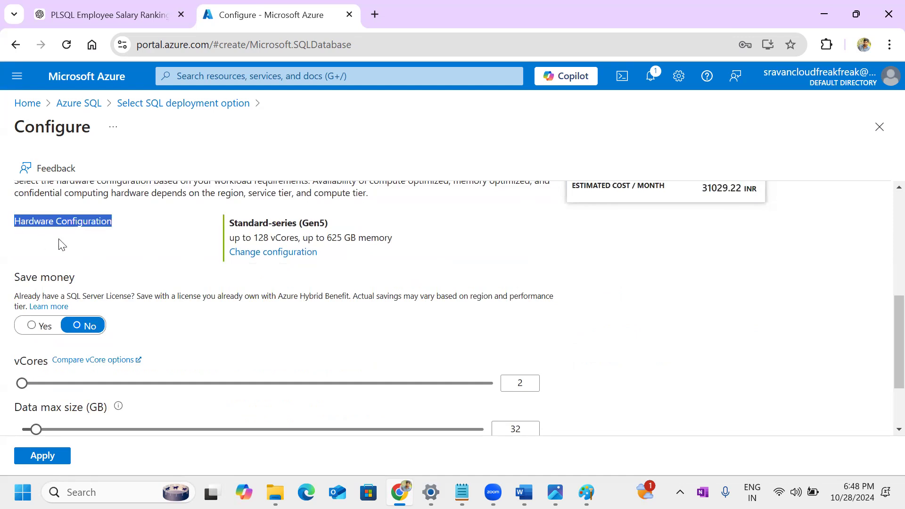
{"action": "left_click", "coordinate": [114, 250]}
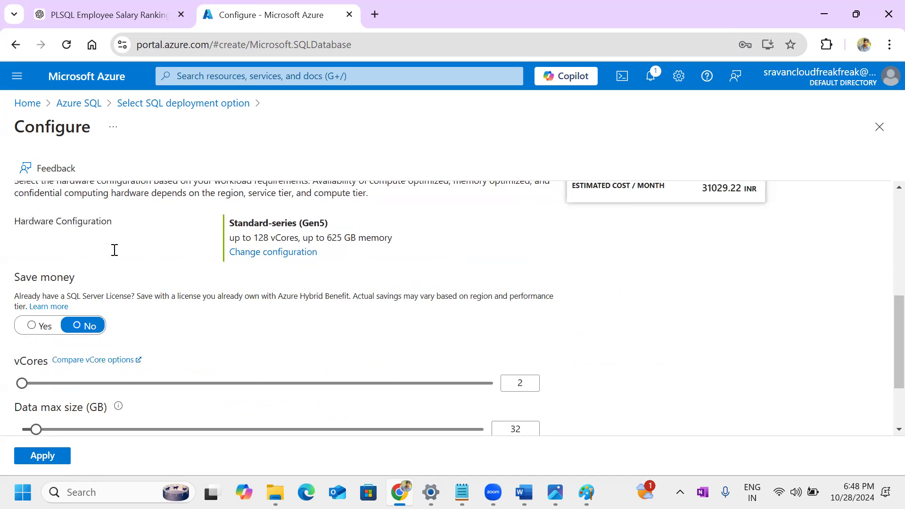
{"action": "scroll", "coordinate": [62, 365], "scroll_direction": "down", "scroll_amount": 2}
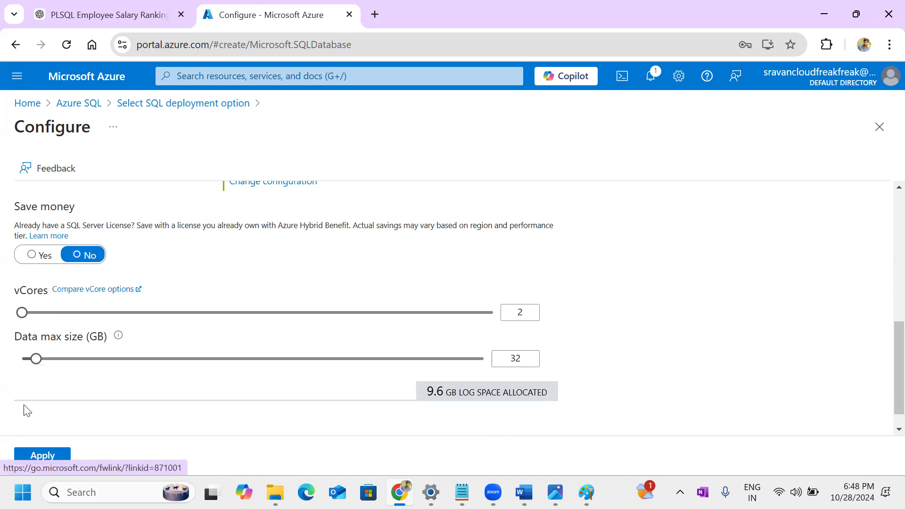
{"action": "scroll", "coordinate": [21, 410], "scroll_direction": "up", "scroll_amount": 6}
{"action": "scroll", "coordinate": [22, 411], "scroll_direction": "down", "scroll_amount": 5}
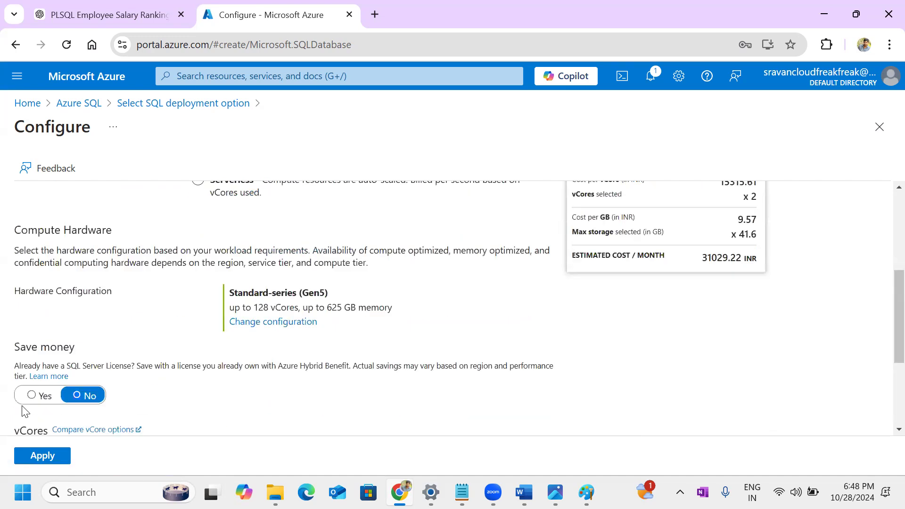
{"action": "scroll", "coordinate": [711, 383], "scroll_direction": "up", "scroll_amount": 5}
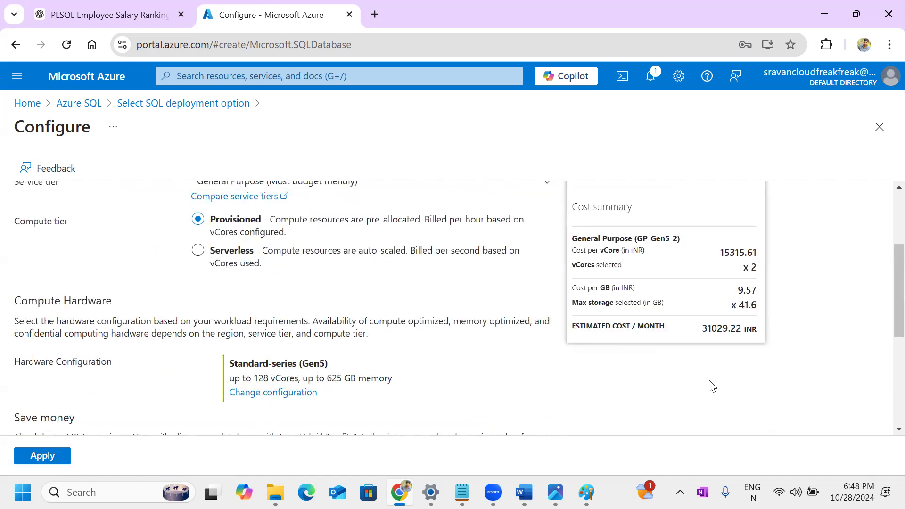
- Set the compute tier to Serverless, apply the configuration and check the Compute + storage summary
{"action": "left_click", "coordinate": [197, 323]}
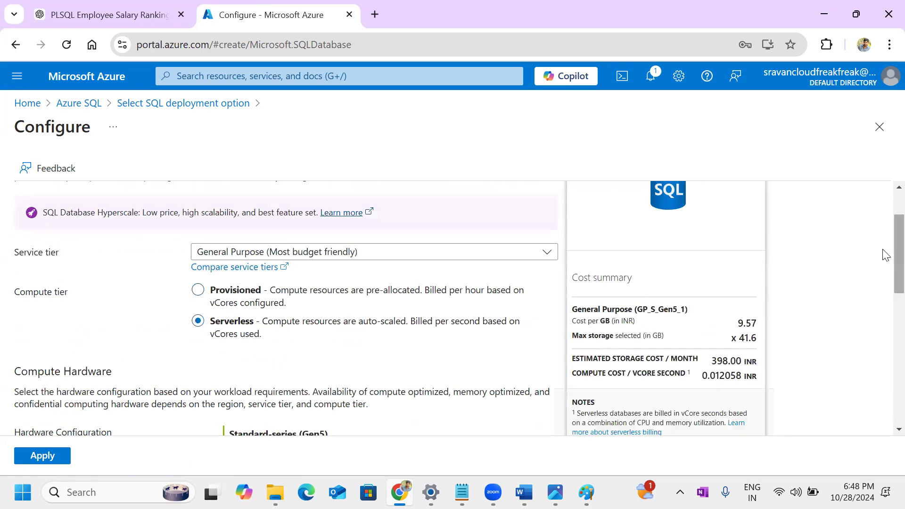
{"action": "scroll", "coordinate": [883, 283], "scroll_direction": "down", "scroll_amount": 10}
{"action": "left_click", "coordinate": [28, 453]}
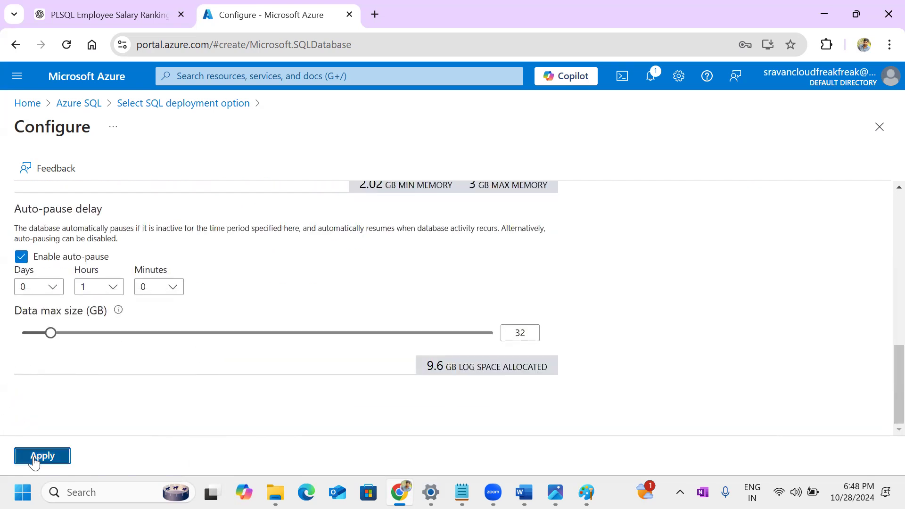
{"action": "left_click_drag", "start_coordinate": [300, 339], "coordinate": [393, 338]}
{"action": "left_click", "coordinate": [508, 368]}
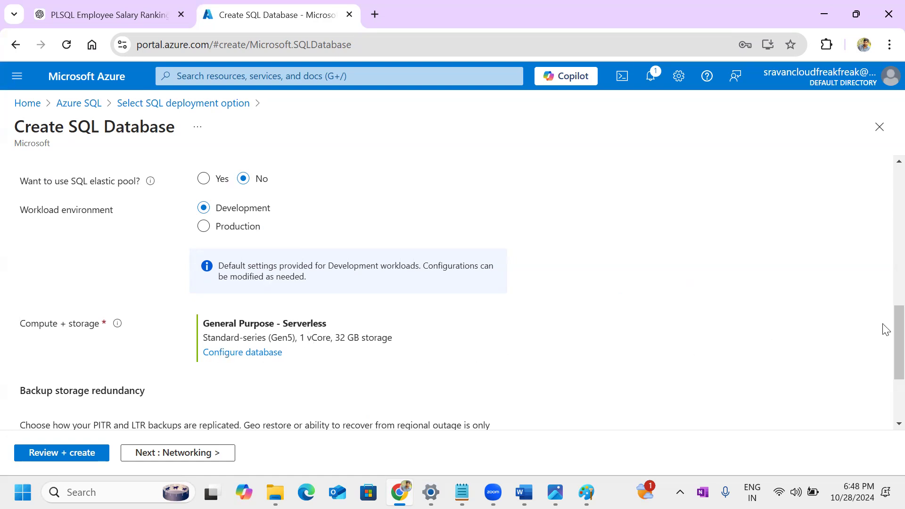
- Examine the backup storage redundancy section and its options, and review the database name and server above it
{"action": "scroll", "coordinate": [883, 330], "scroll_direction": "down", "scroll_amount": 3}
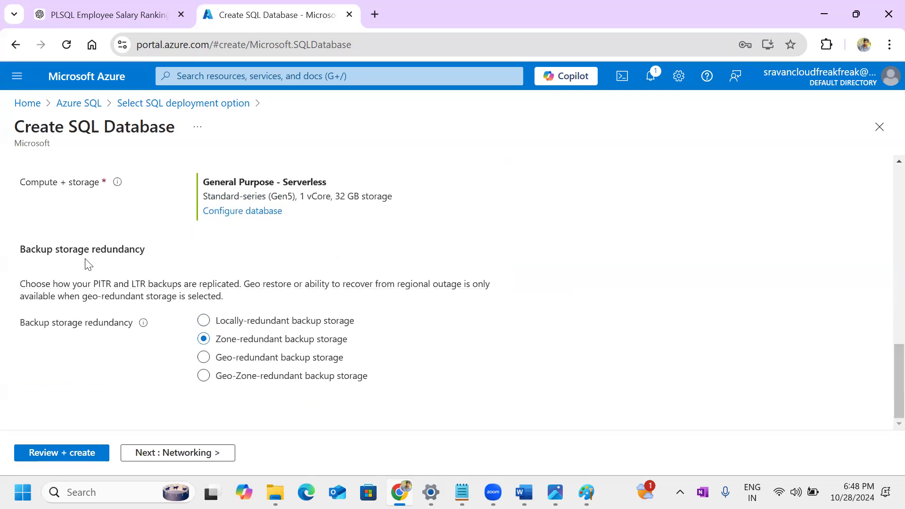
{"action": "left_click_drag", "start_coordinate": [18, 250], "coordinate": [151, 255]}
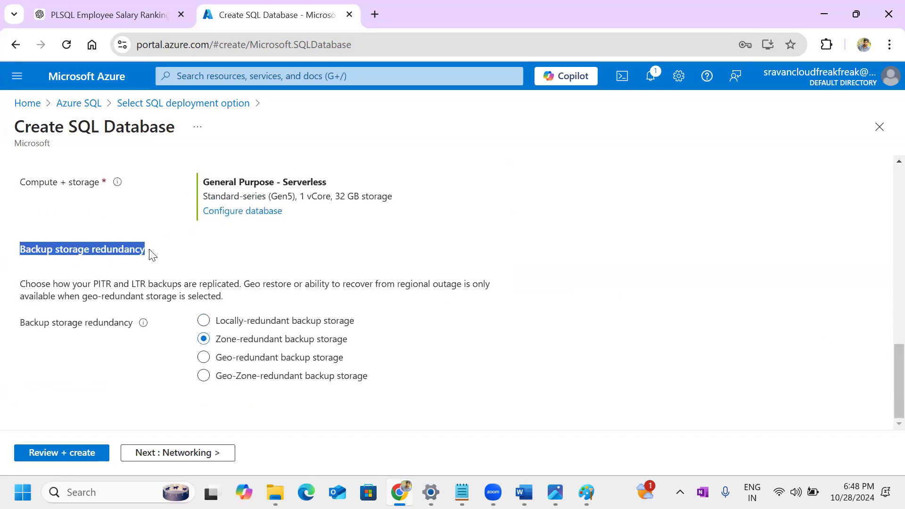
{"action": "left_click", "coordinate": [303, 264]}
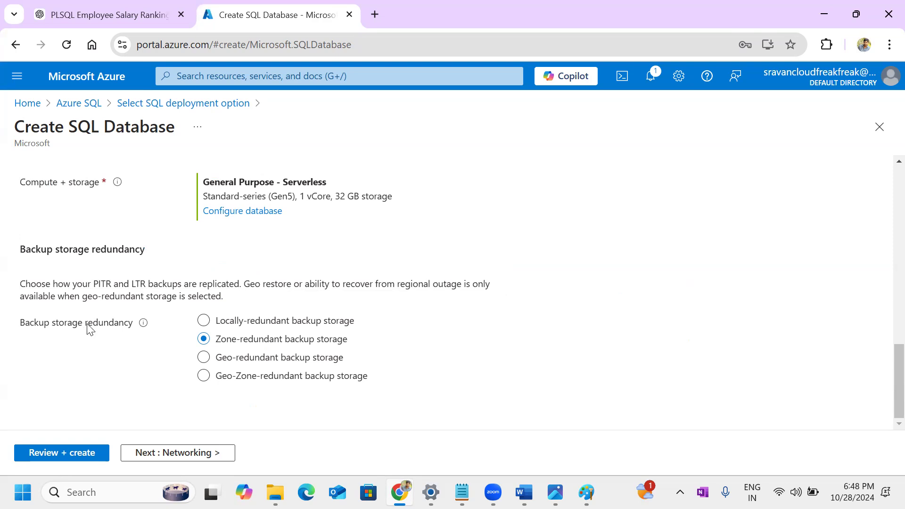
{"action": "left_click_drag", "start_coordinate": [85, 326], "coordinate": [133, 329]}
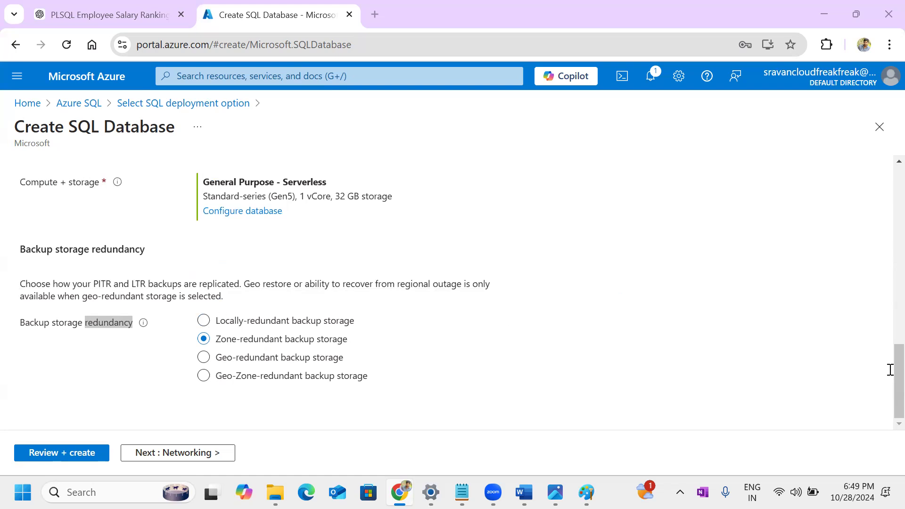
{"action": "left_click_drag", "start_coordinate": [890, 370], "coordinate": [883, 246]}
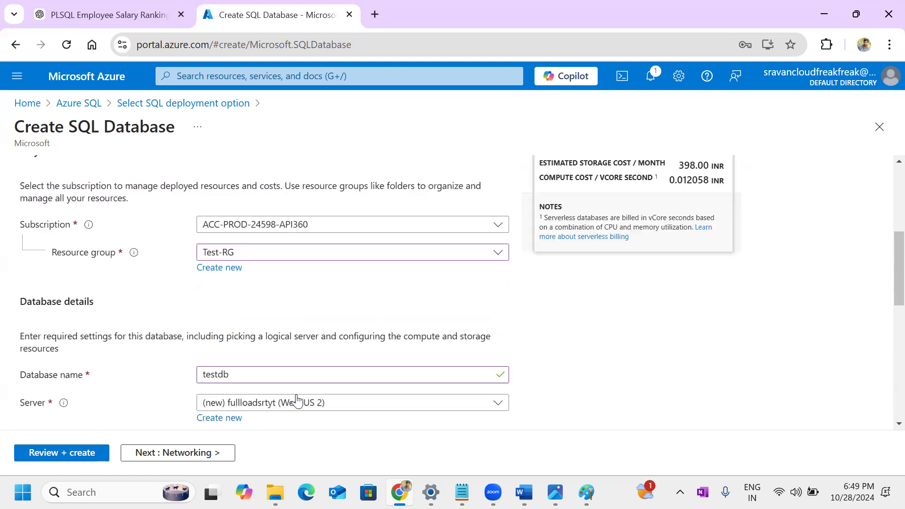
{"action": "scroll", "coordinate": [297, 400], "scroll_direction": "down", "scroll_amount": 1}
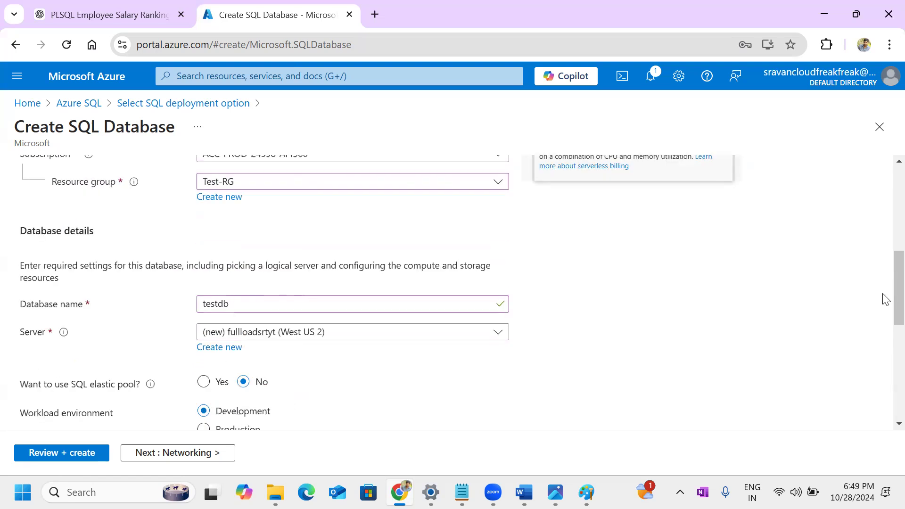
{"action": "left_click_drag", "start_coordinate": [887, 299], "coordinate": [887, 421]}
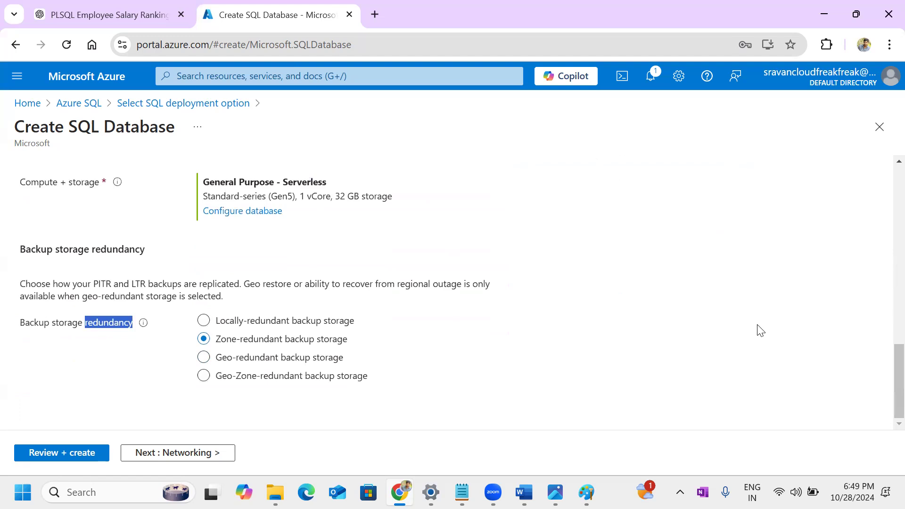
{"action": "left_click", "coordinate": [124, 348]}
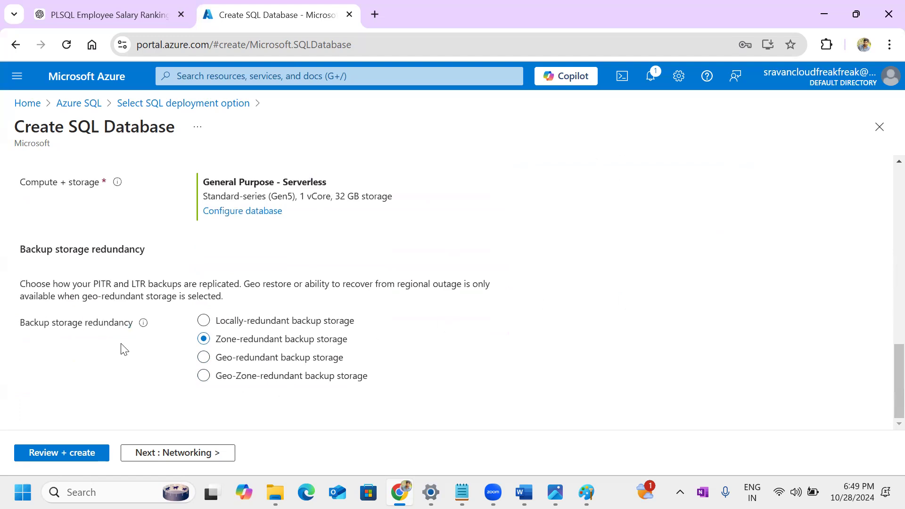
{"action": "left_click_drag", "start_coordinate": [86, 326], "coordinate": [132, 327]}
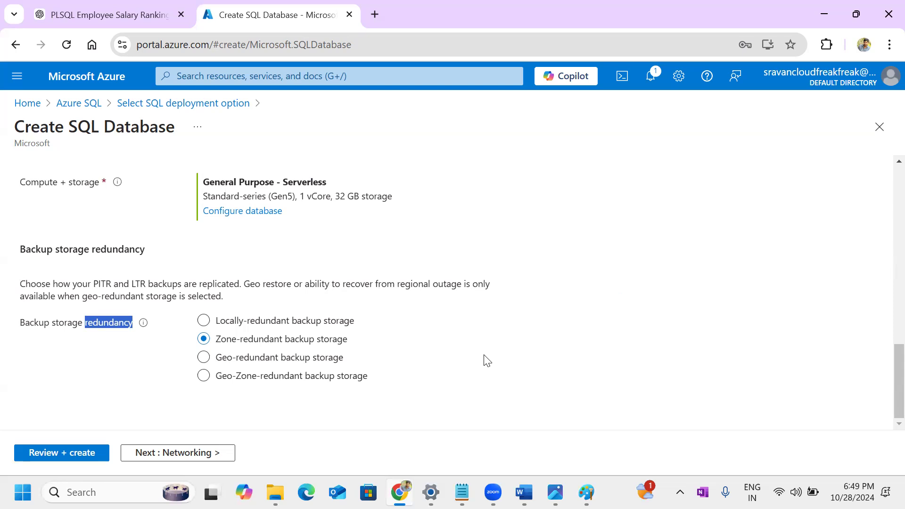
- Set the backup storage redundancy to Locally-redundant backup storage and recheck the database details
{"action": "left_click", "coordinate": [230, 330]}
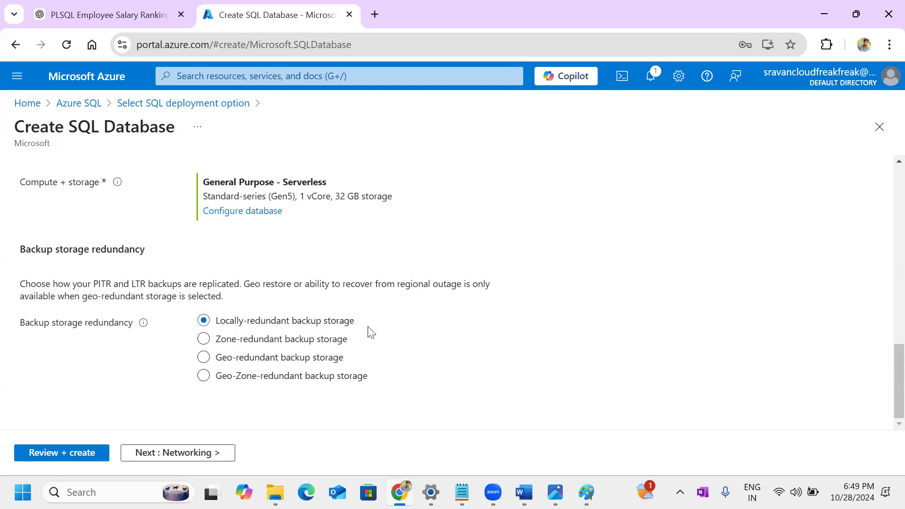
{"action": "left_click_drag", "start_coordinate": [215, 321], "coordinate": [388, 328]}
{"action": "scroll", "coordinate": [602, 414], "scroll_direction": "up", "scroll_amount": 8}
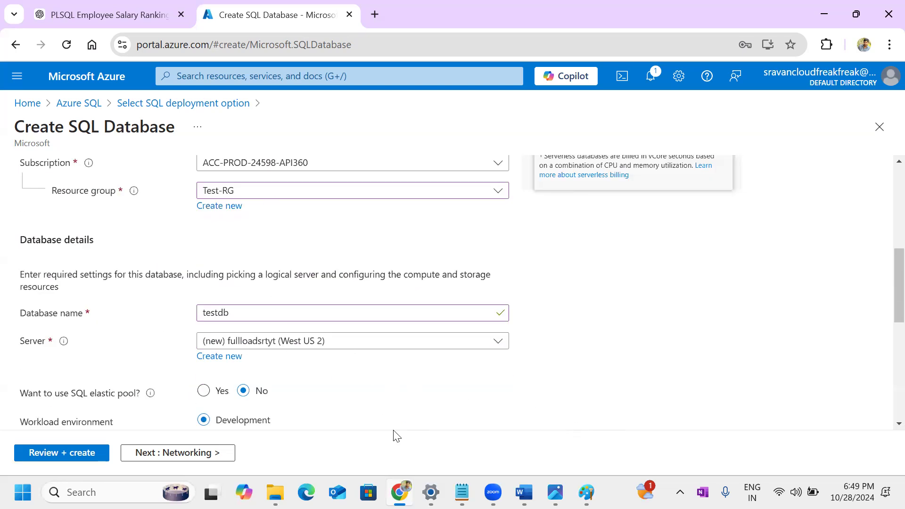
{"action": "scroll", "coordinate": [596, 420], "scroll_direction": "down", "scroll_amount": 6}
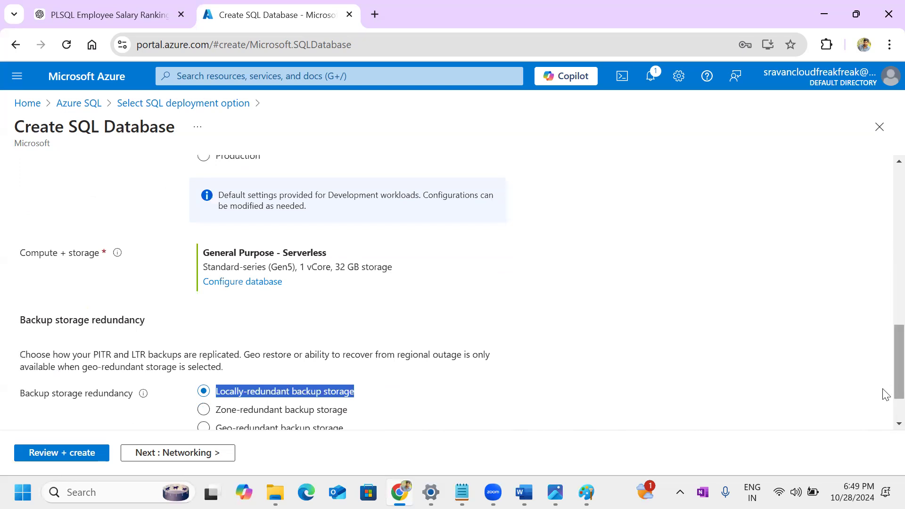
{"action": "scroll", "coordinate": [884, 396], "scroll_direction": "down", "scroll_amount": 2}
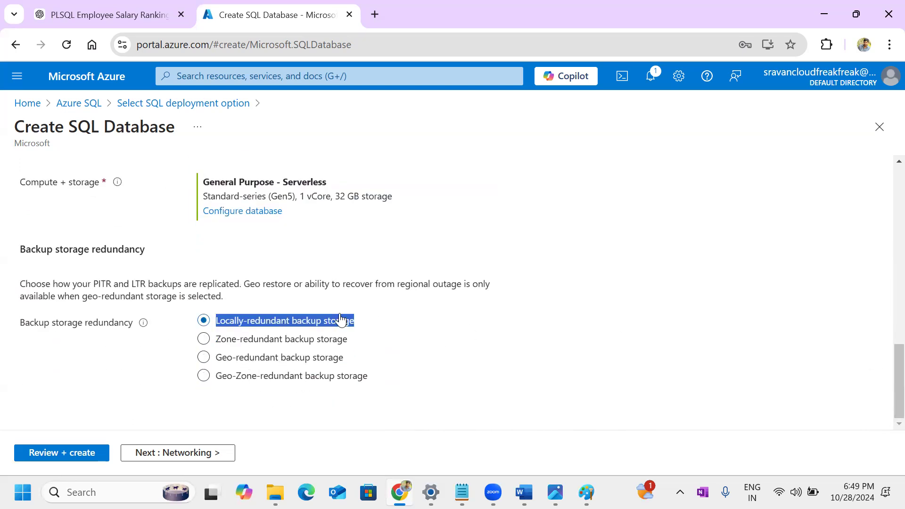
- Proceed to the networking settings and set the connectivity method to Private endpoint
{"action": "left_click", "coordinate": [190, 457]}
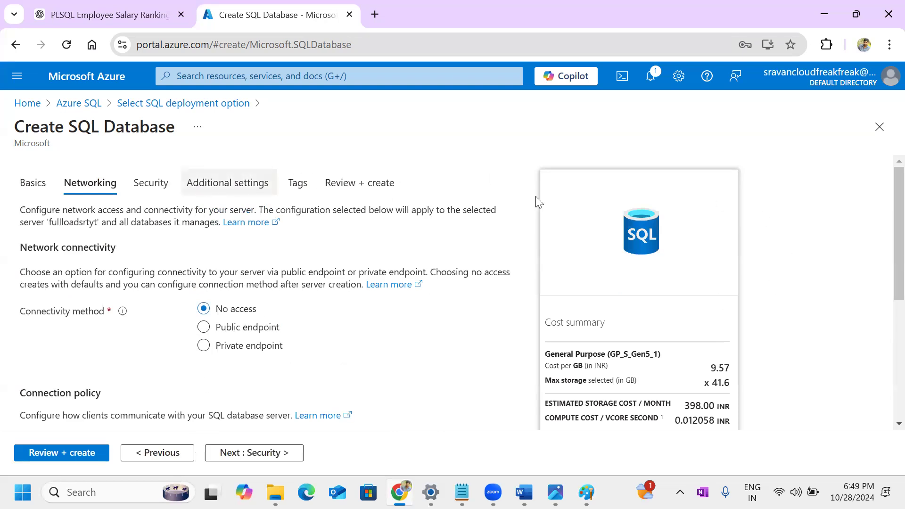
{"action": "left_click_drag", "start_coordinate": [73, 128], "coordinate": [182, 135]}
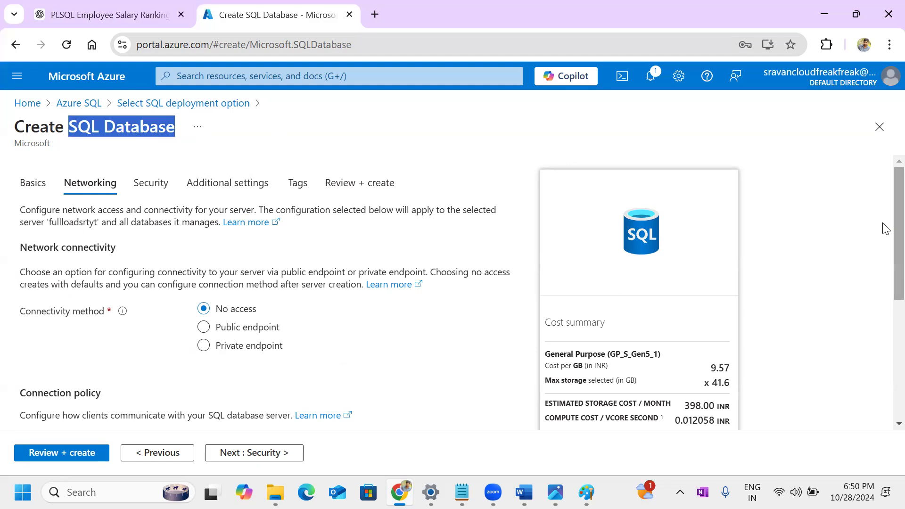
{"action": "scroll", "coordinate": [885, 233], "scroll_direction": "down", "scroll_amount": 2}
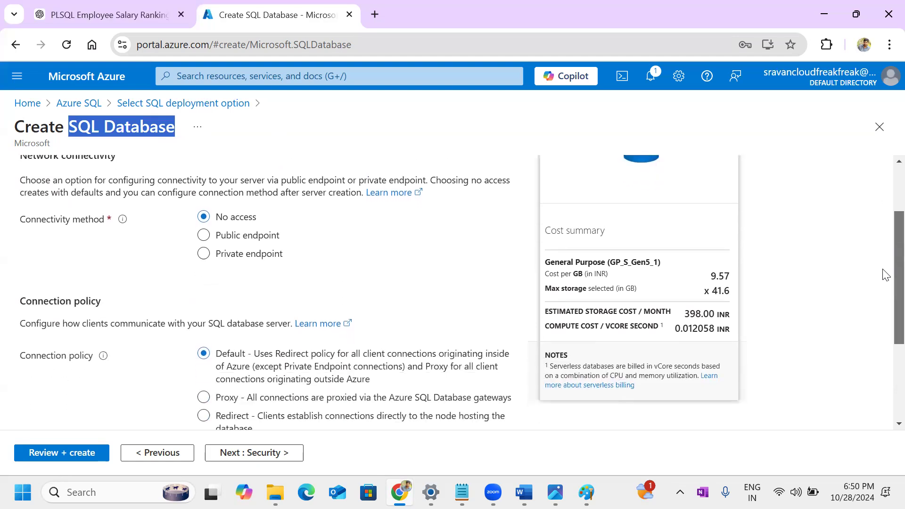
{"action": "left_click", "coordinate": [245, 250]}
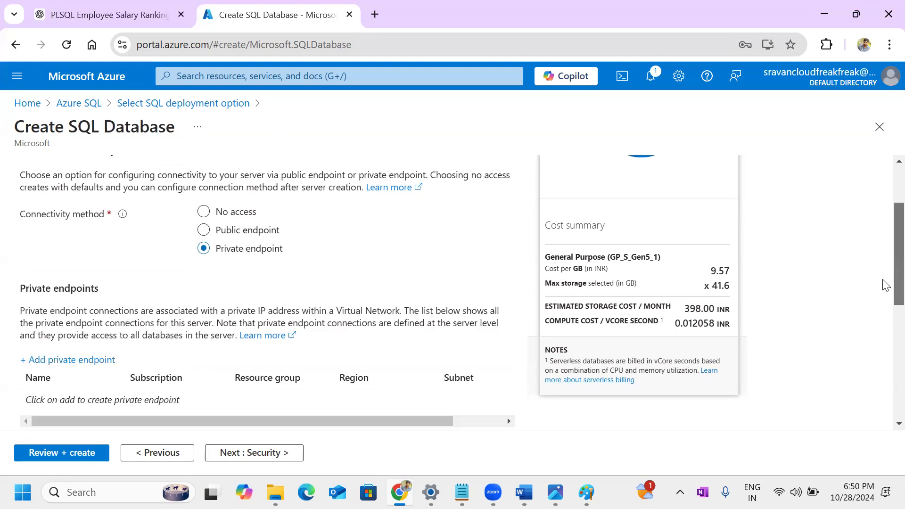
- Start adding a private endpoint, check the form's fields and virtual network choices, and discard the form
{"action": "scroll", "coordinate": [883, 283], "scroll_direction": "down", "scroll_amount": 2}
{"action": "left_click", "coordinate": [58, 282]}
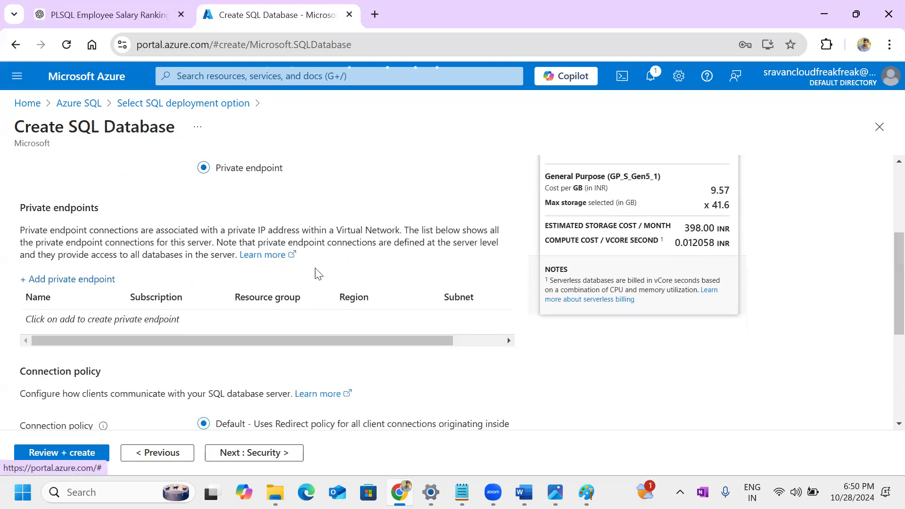
{"action": "scroll", "coordinate": [883, 318], "scroll_direction": "down", "scroll_amount": 2}
{"action": "left_click_drag", "start_coordinate": [883, 282], "coordinate": [788, 350]}
{"action": "left_click", "coordinate": [658, 360]}
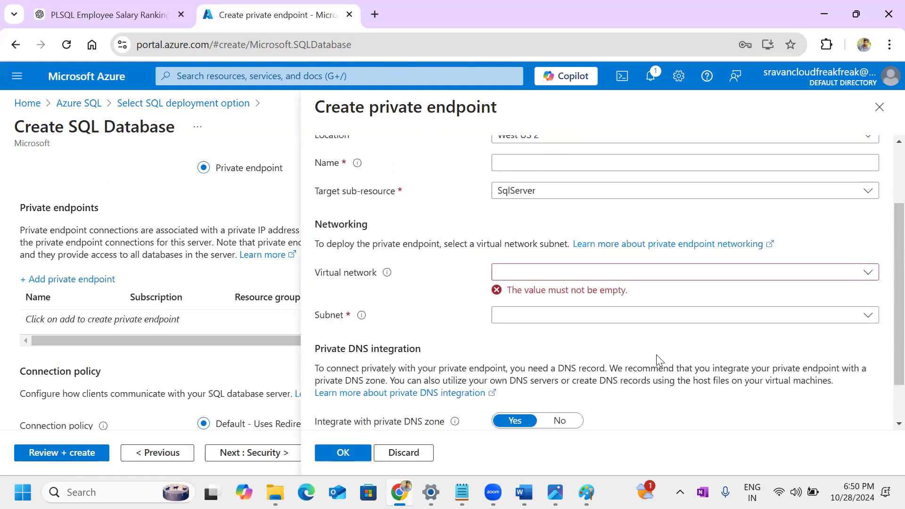
{"action": "left_click", "coordinate": [659, 274]}
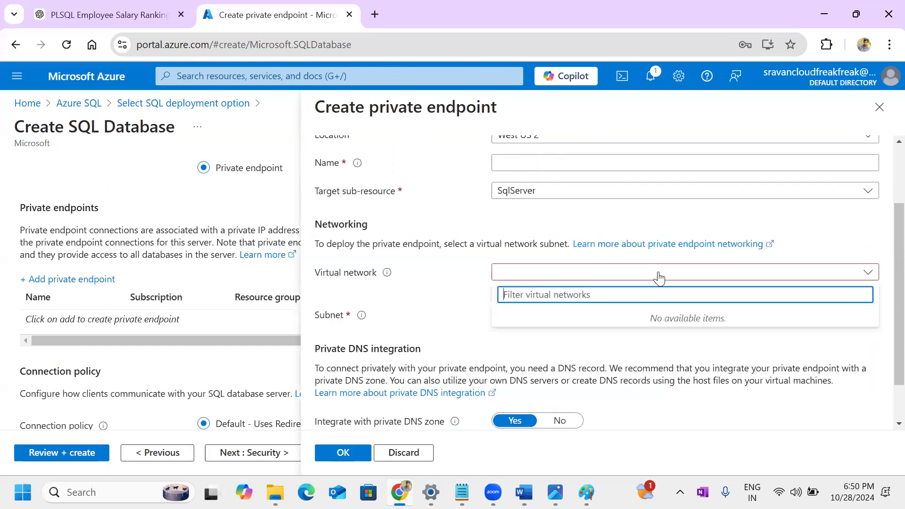
{"action": "left_click", "coordinate": [407, 300]}
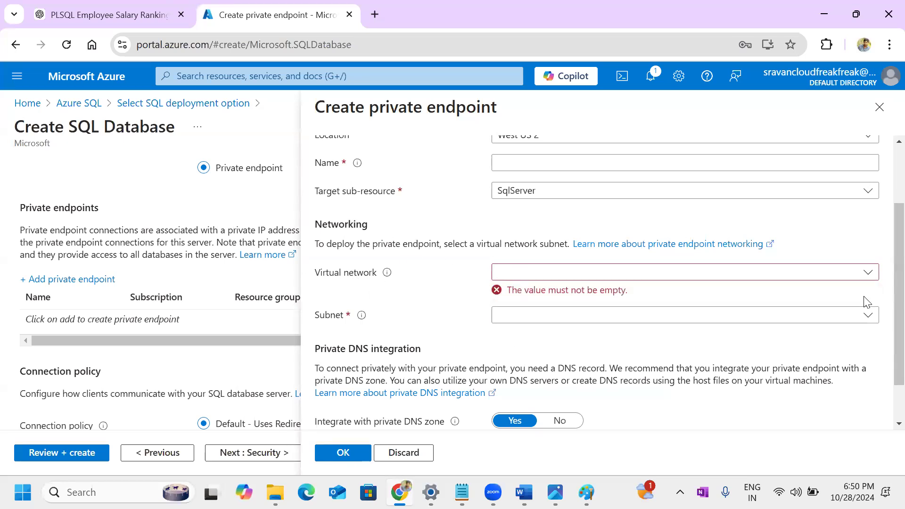
{"action": "left_click_drag", "start_coordinate": [883, 283], "coordinate": [886, 221]}
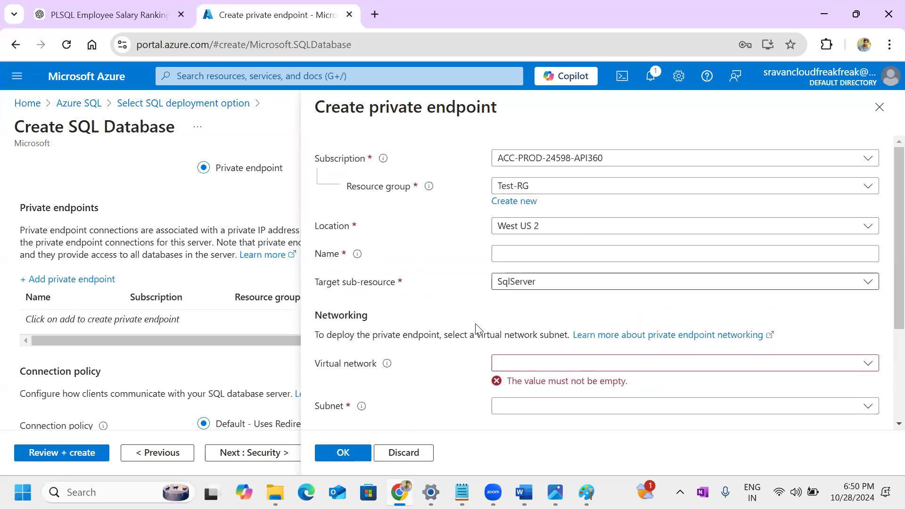
{"action": "left_click", "coordinate": [400, 452]}
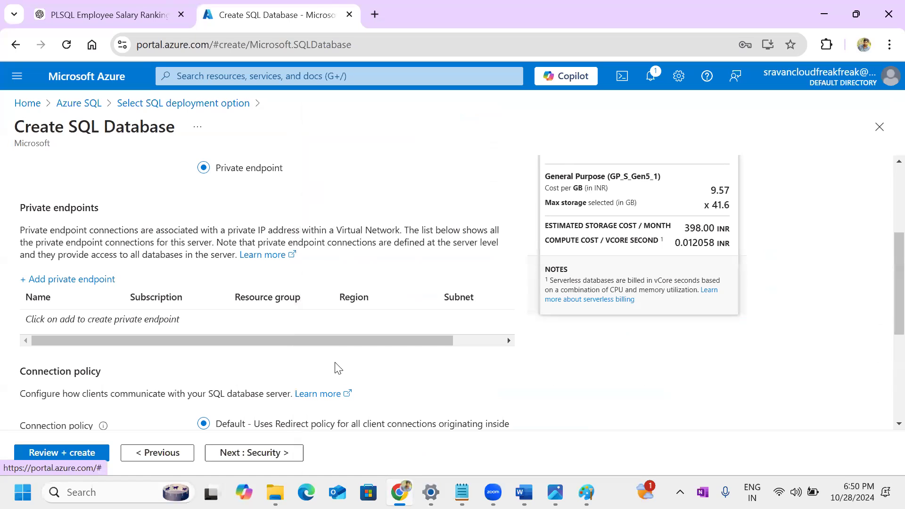
- Set the connectivity method to No access and look through the Security settings
{"action": "scroll", "coordinate": [315, 396], "scroll_direction": "up", "scroll_amount": 4}
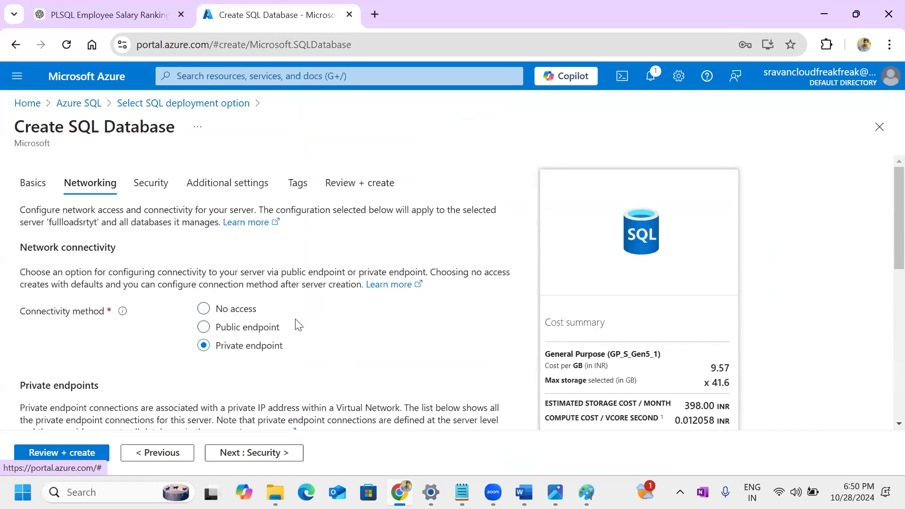
{"action": "left_click", "coordinate": [245, 312]}
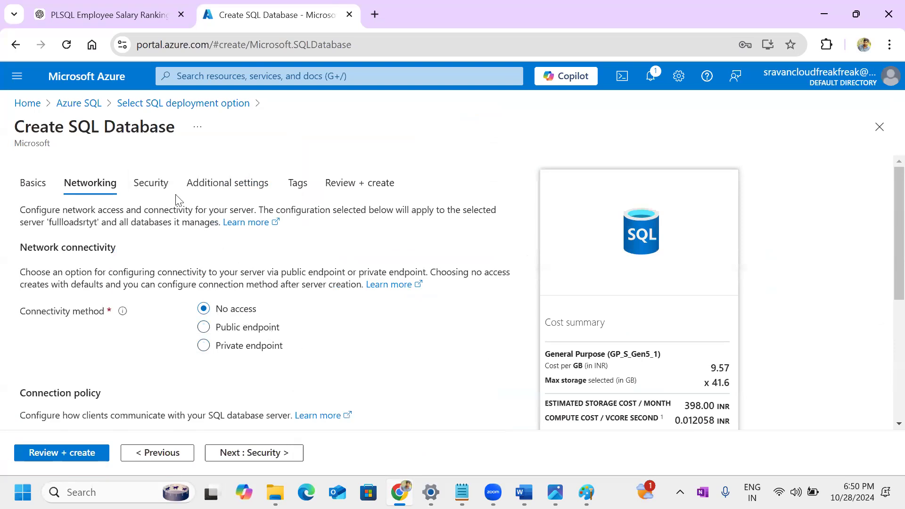
{"action": "left_click", "coordinate": [155, 185]}
{"action": "scroll", "coordinate": [883, 273], "scroll_direction": "down", "scroll_amount": 9}
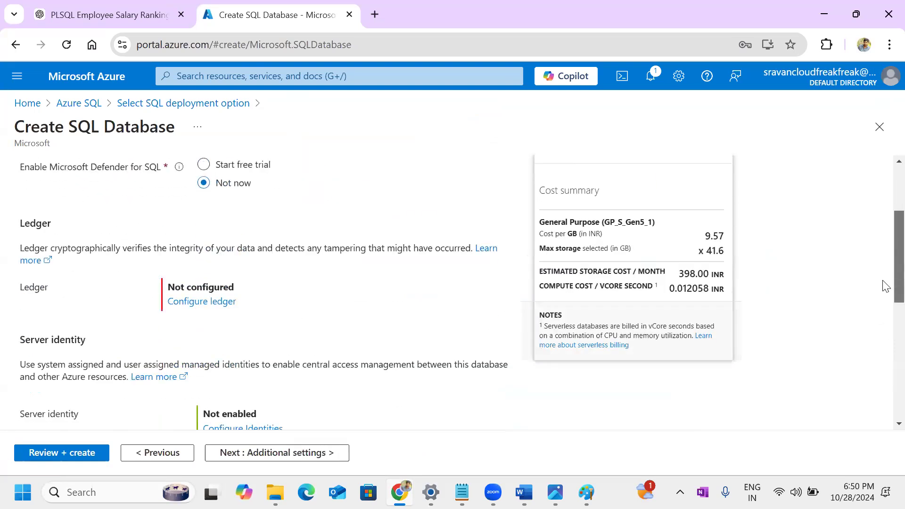
{"action": "scroll", "coordinate": [780, 212], "scroll_direction": "up", "scroll_amount": 10}
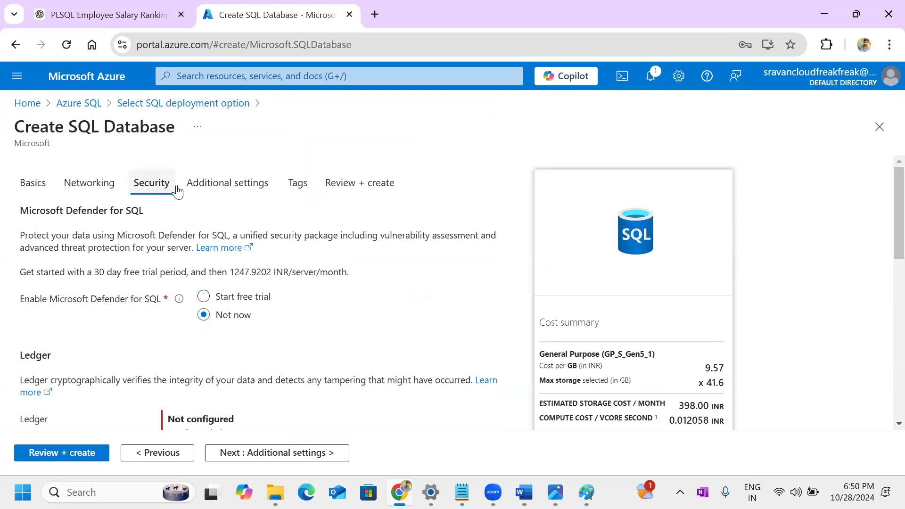
- Go to the additional settings and examine the data source section and its existing data options
{"action": "left_click", "coordinate": [209, 185]}
{"action": "scroll", "coordinate": [884, 292], "scroll_direction": "down", "scroll_amount": 1}
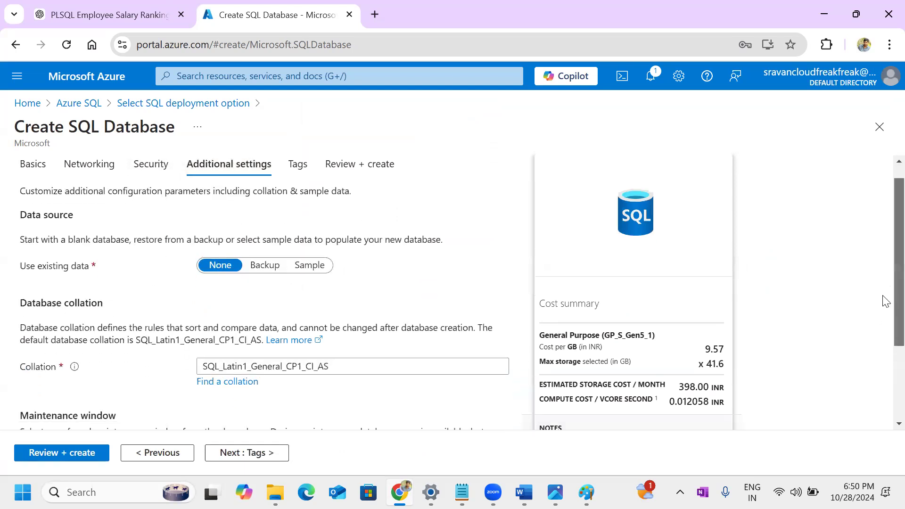
{"action": "left_click_drag", "start_coordinate": [73, 208], "coordinate": [15, 209]}
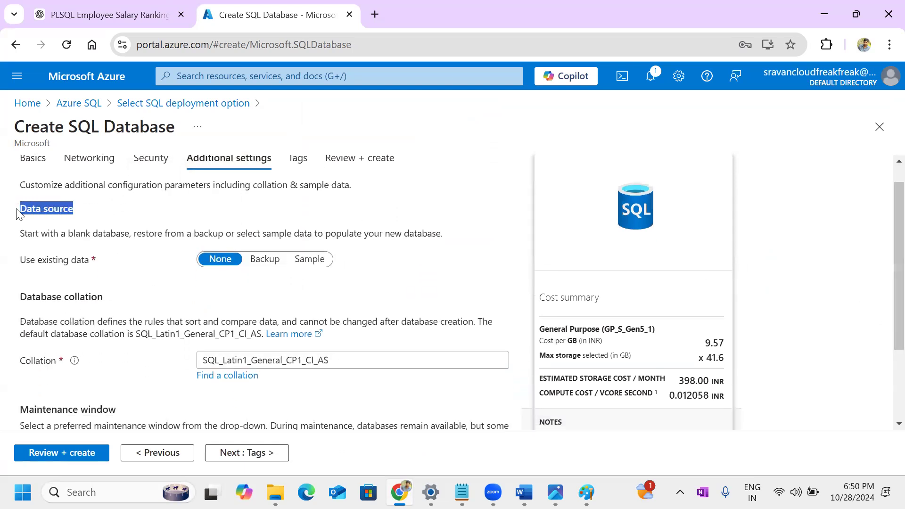
{"action": "left_click", "coordinate": [119, 210]}
{"action": "left_click_drag", "start_coordinate": [21, 263], "coordinate": [93, 262]}
{"action": "left_click", "coordinate": [97, 275]}
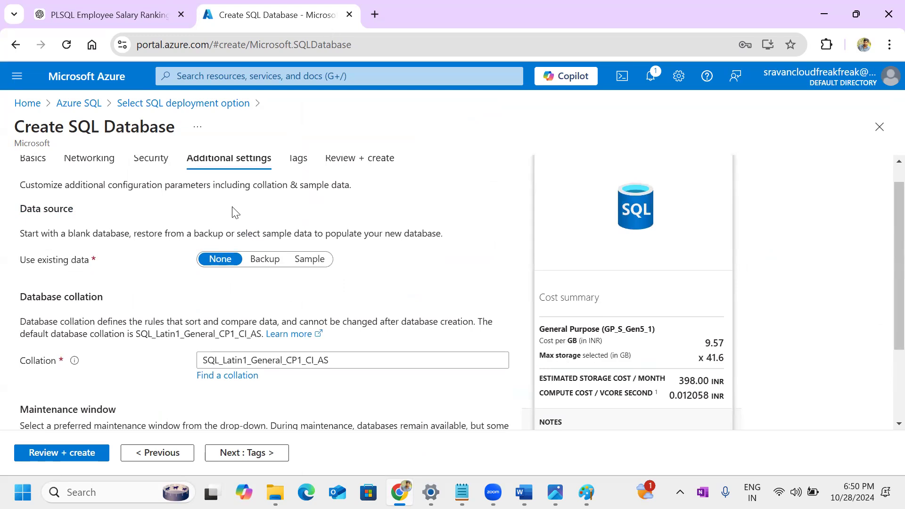
- Try the AdventureWorksLT sample as the existing data, accept its prompt, and revert the choice to None
{"action": "left_click", "coordinate": [312, 259]}
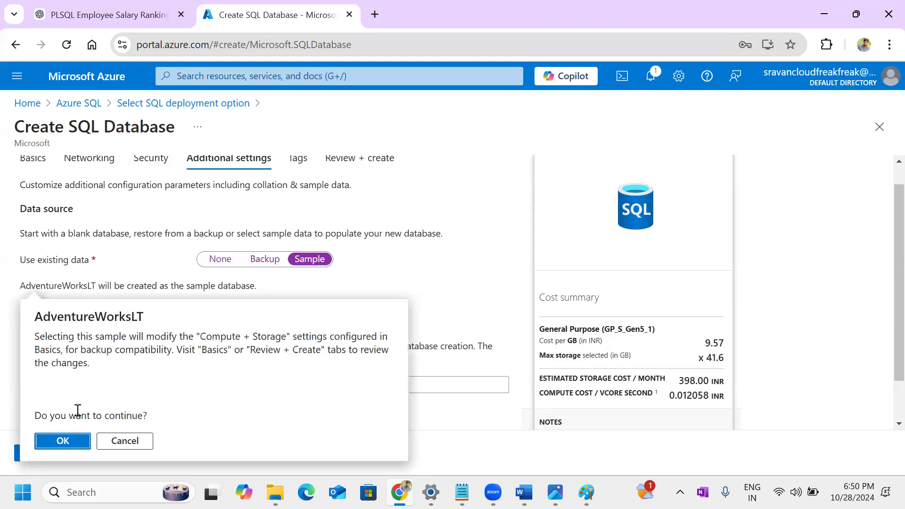
{"action": "left_click", "coordinate": [71, 443]}
{"action": "left_click_drag", "start_coordinate": [72, 150], "coordinate": [431, 165]}
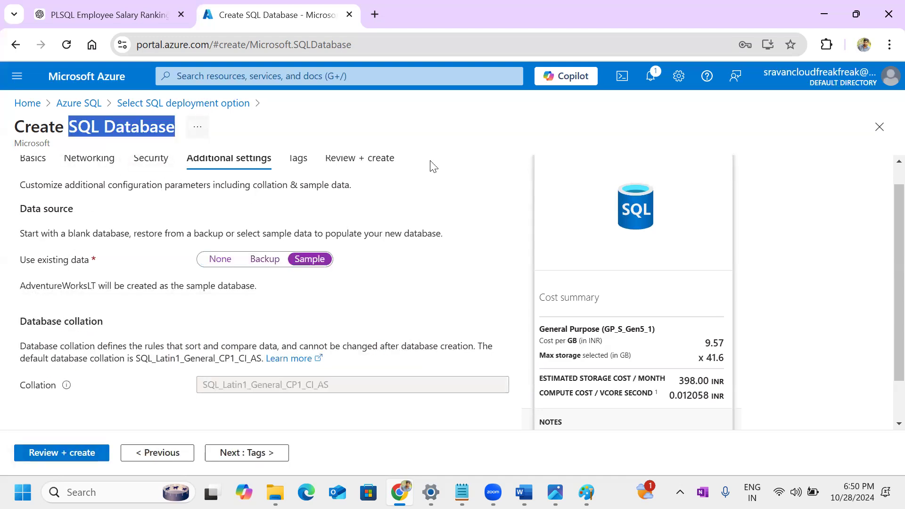
{"action": "left_click", "coordinate": [516, 184]}
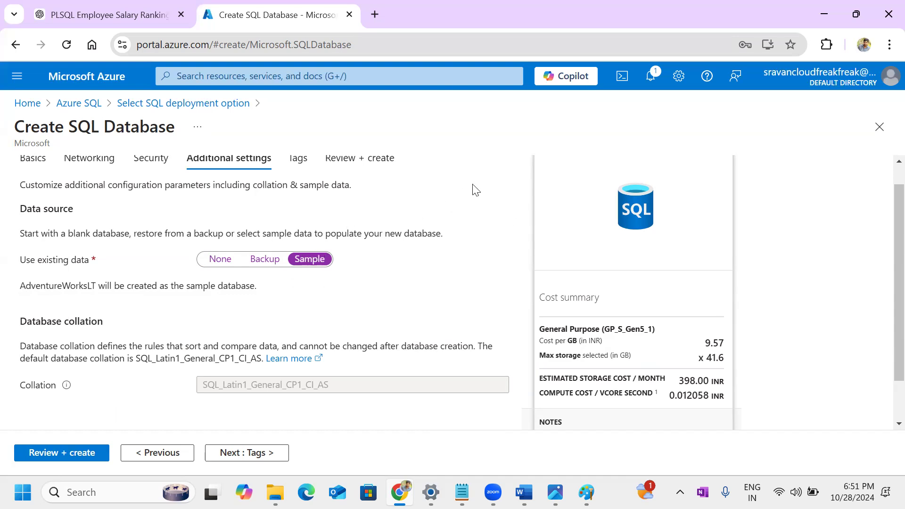
{"action": "left_click", "coordinate": [218, 261]}
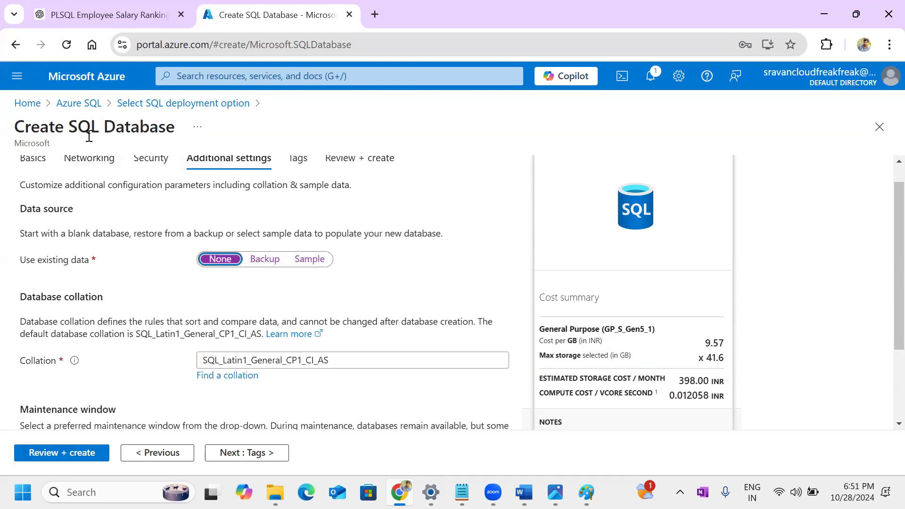
- Try Backup as the existing data source for the new database
{"action": "left_click_drag", "start_coordinate": [65, 126], "coordinate": [202, 140]}
{"action": "left_click", "coordinate": [466, 210]}
{"action": "left_click", "coordinate": [276, 265]}
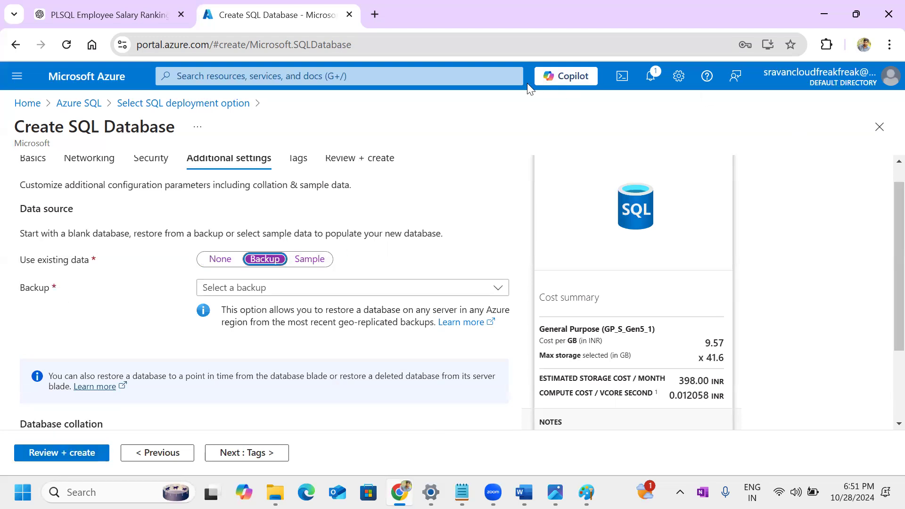
- Search the portal for vault, examine the Backup vaults and Recovery Services vaults entries, and return to the database form
{"action": "left_click", "coordinate": [489, 79]}
{"action": "type", "text": "re"}
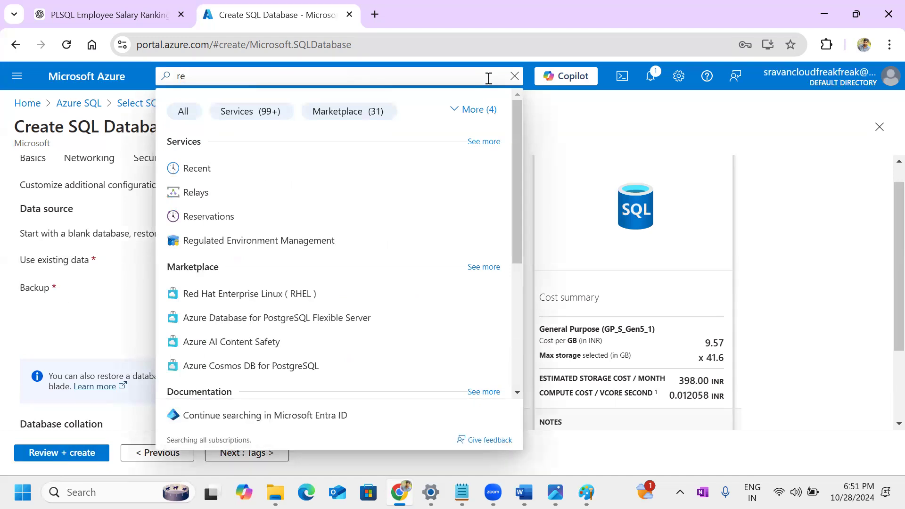
{"action": "key", "text": "BackSpace"}
{"action": "key", "text": "BackSpace"}
{"action": "type", "text": "vault"}
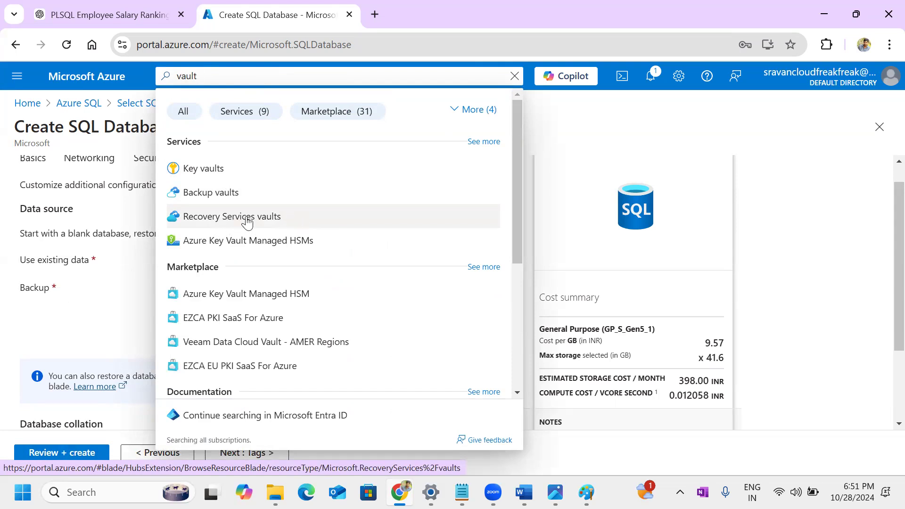
{"action": "left_click", "coordinate": [231, 193]}
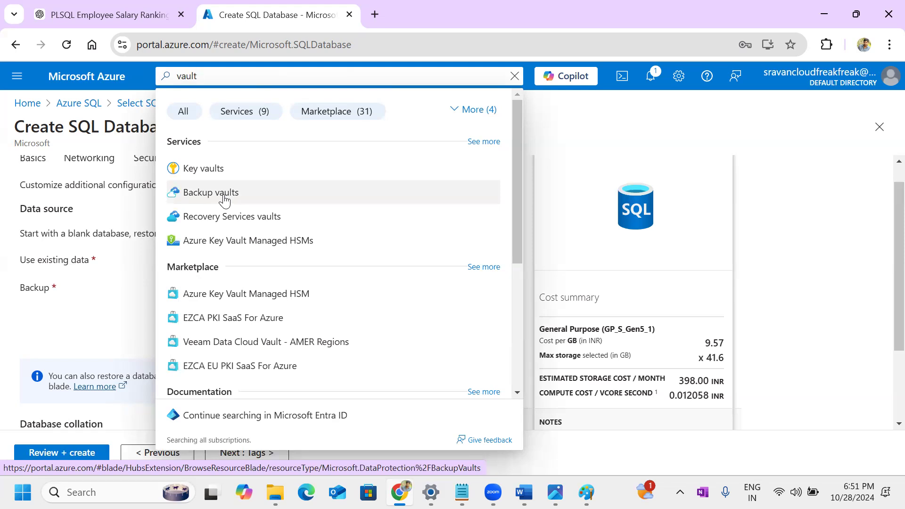
{"action": "left_click", "coordinate": [108, 126]}
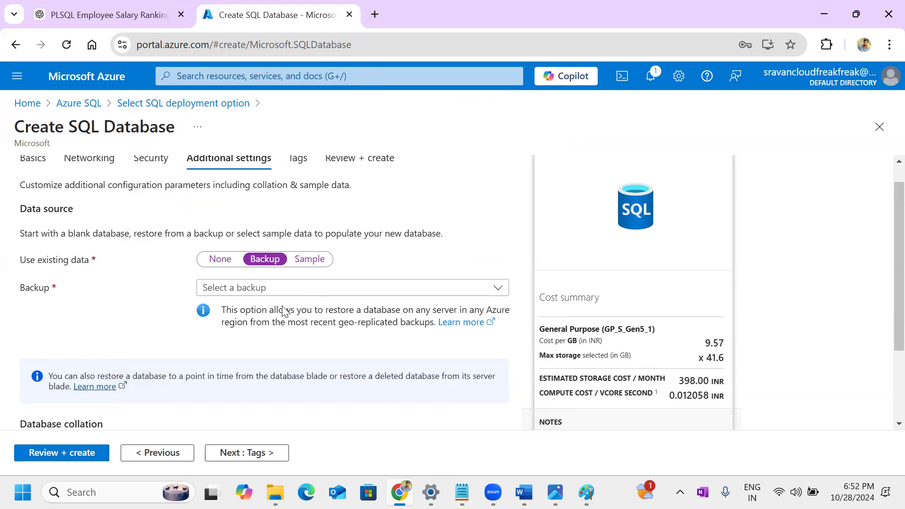
- Check the list of selectable backups and set the existing data option back to None
{"action": "left_click", "coordinate": [328, 292]}
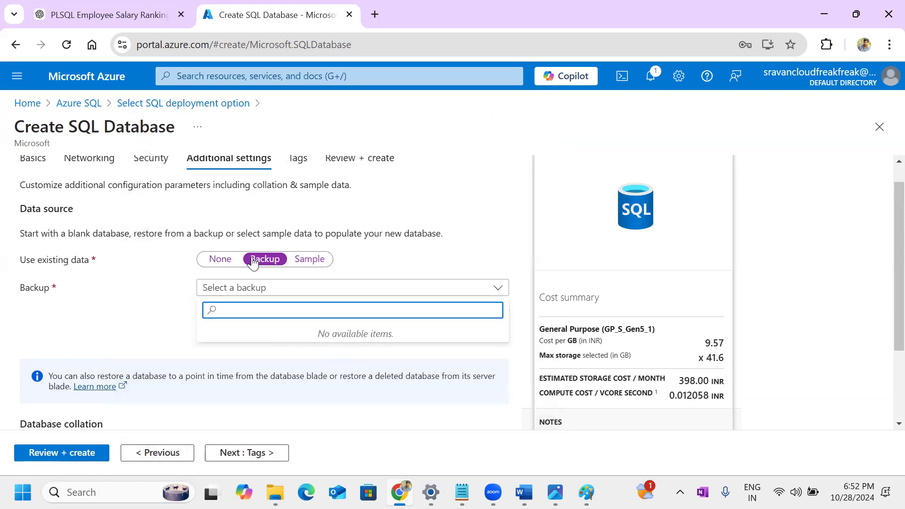
{"action": "left_click", "coordinate": [496, 140]}
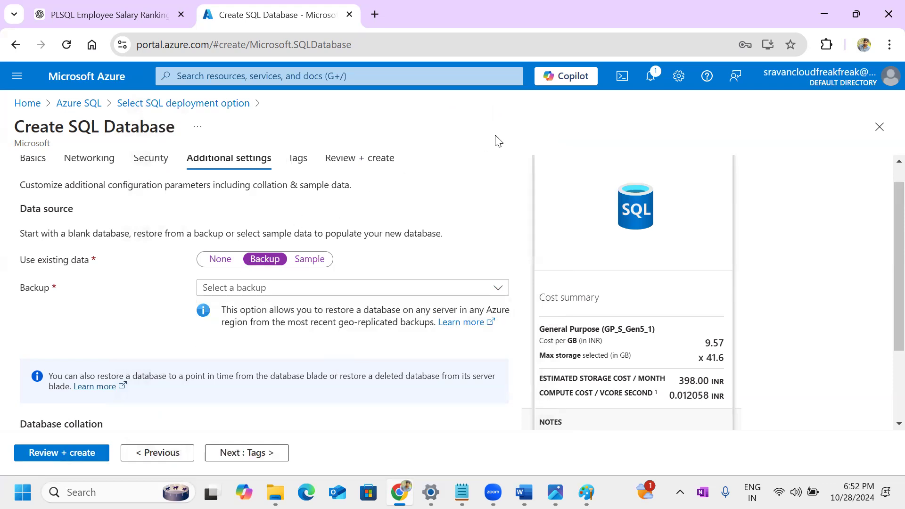
{"action": "left_click_drag", "start_coordinate": [69, 126], "coordinate": [183, 129]}
{"action": "left_click", "coordinate": [542, 150]}
{"action": "left_click", "coordinate": [211, 261]}
- Add a tag named medicare_java with the value dev to the database resources
{"action": "left_click", "coordinate": [304, 170]}
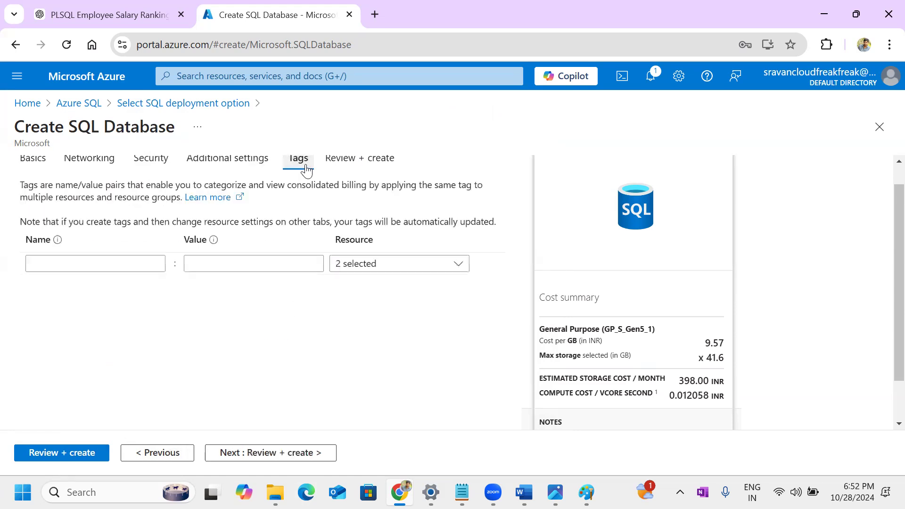
{"action": "left_click", "coordinate": [93, 264]}
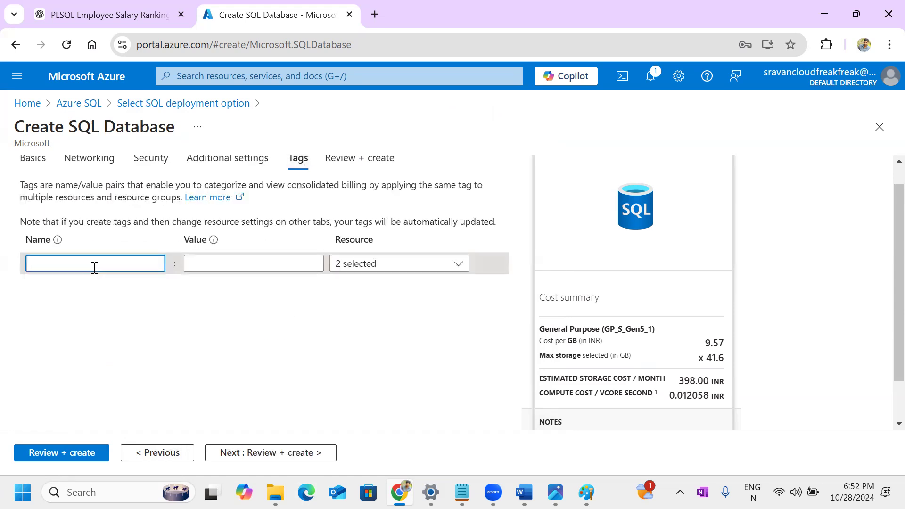
{"action": "type", "text": "medicart"}
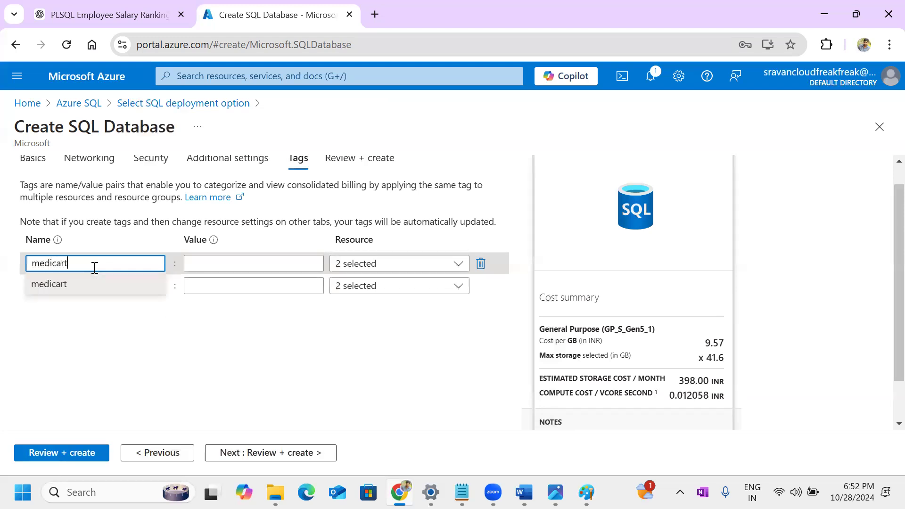
{"action": "key", "text": "BackSpace"}
{"action": "type", "text": "e_java"}
{"action": "left_click", "coordinate": [227, 264]}
{"action": "type", "text": "d"}
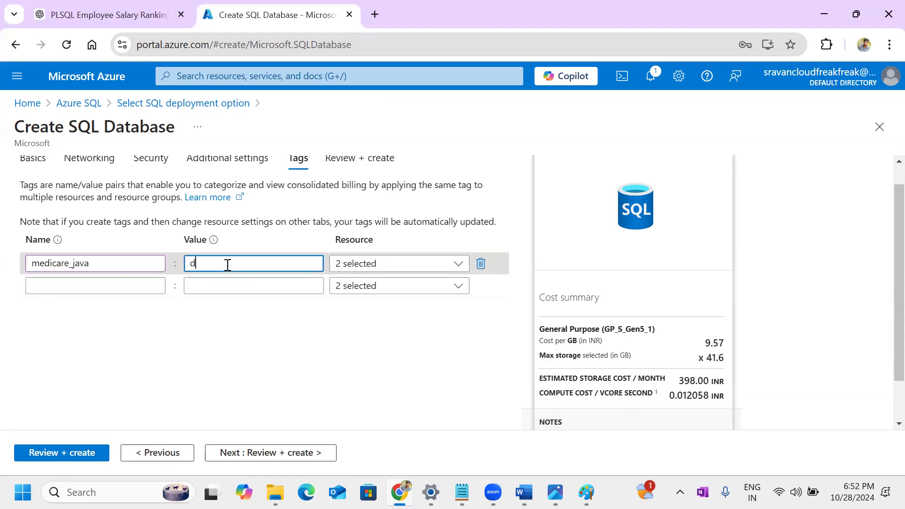
{"action": "type", "text": "ev"}
- Extend the tag's name to medicare_java_1234
{"action": "left_click", "coordinate": [99, 265]}
{"action": "type", "text": "_1234"}
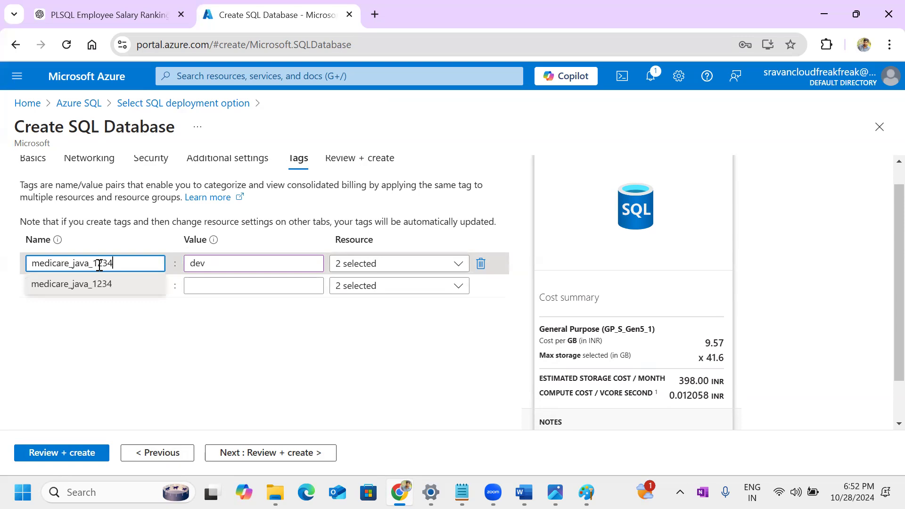
{"action": "left_click", "coordinate": [118, 326]}
- Recheck the tag's name and value against the database being created, and proceed to the final review summary
{"action": "scroll", "coordinate": [287, 332], "scroll_direction": "up", "scroll_amount": 1}
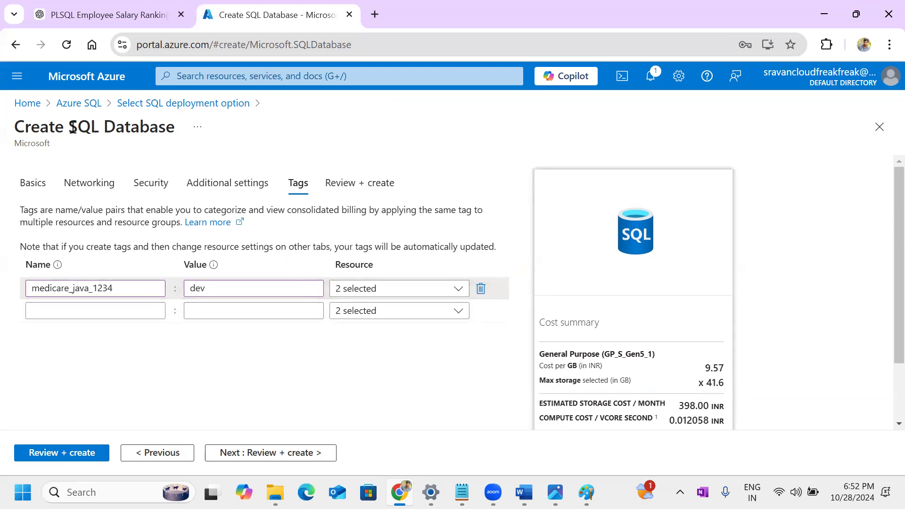
{"action": "left_click_drag", "start_coordinate": [73, 128], "coordinate": [176, 130]}
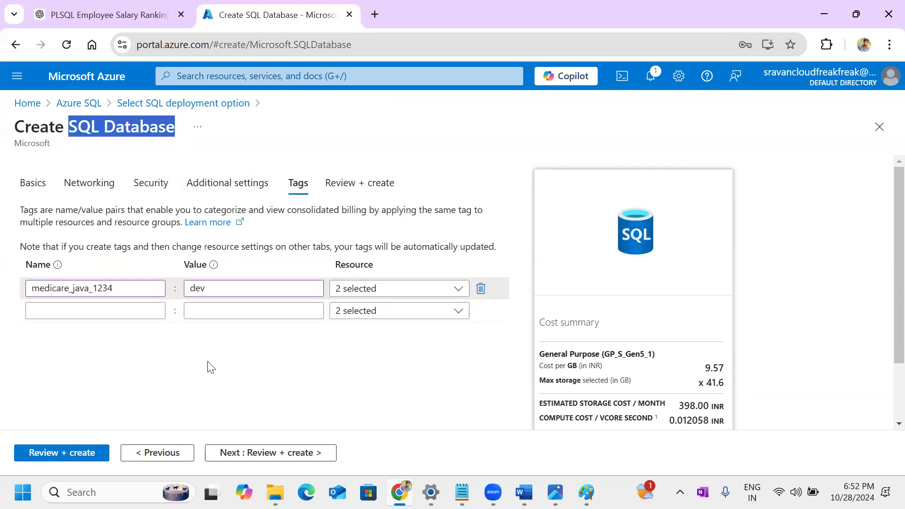
{"action": "left_click", "coordinate": [241, 388]}
{"action": "left_click_drag", "start_coordinate": [70, 128], "coordinate": [167, 129]}
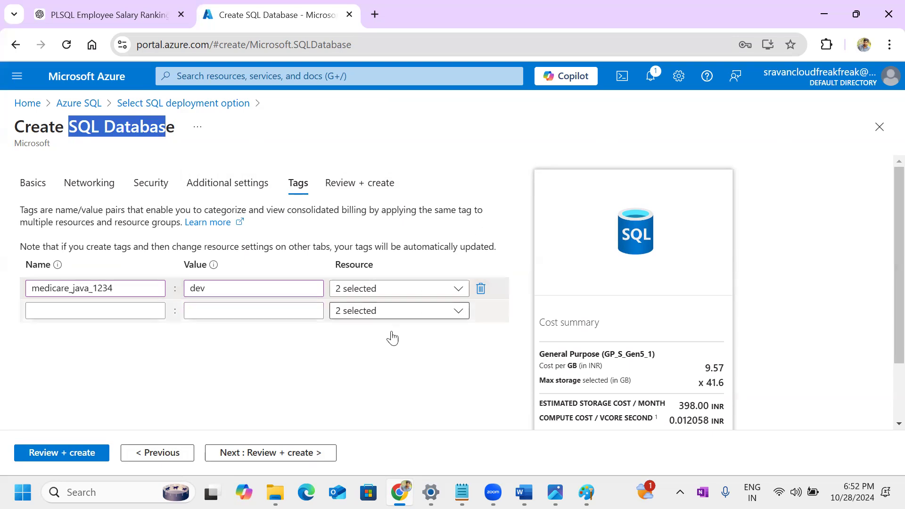
{"action": "left_click", "coordinate": [329, 402]}
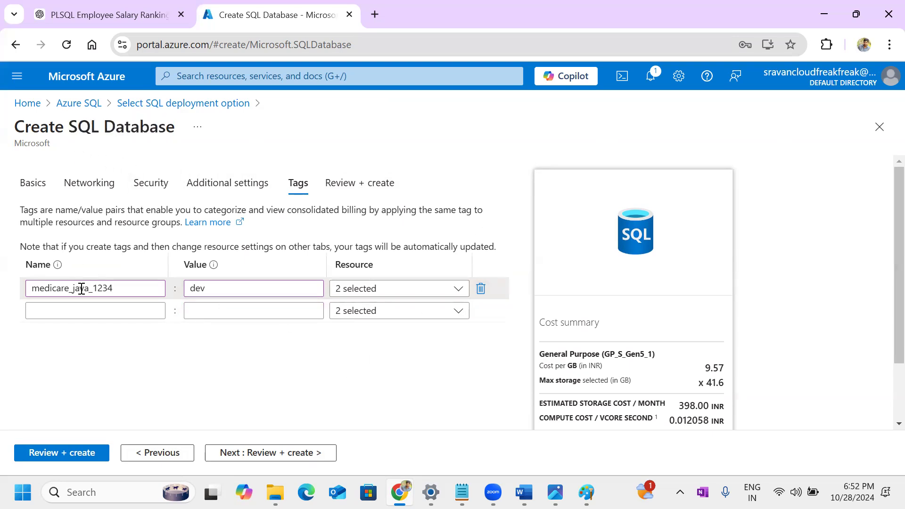
{"action": "left_click_drag", "start_coordinate": [115, 284], "coordinate": [19, 284]}
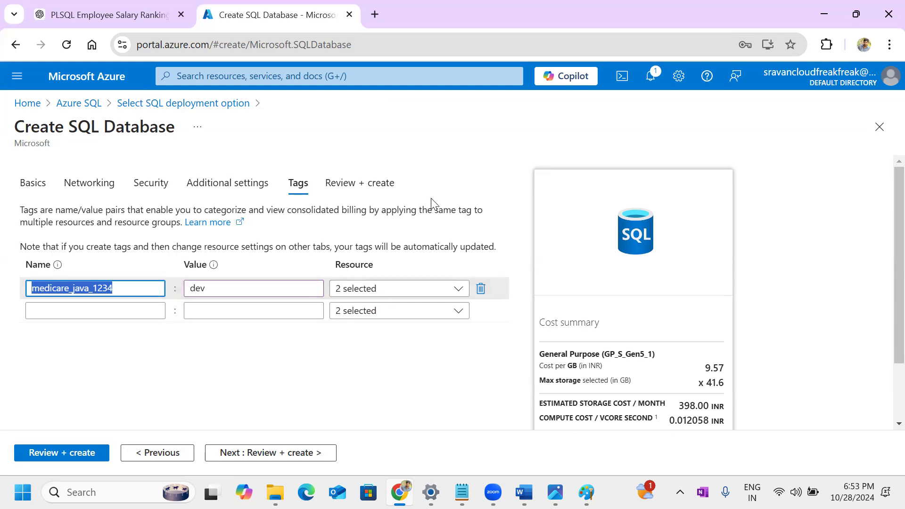
{"action": "left_click", "coordinate": [376, 182]}
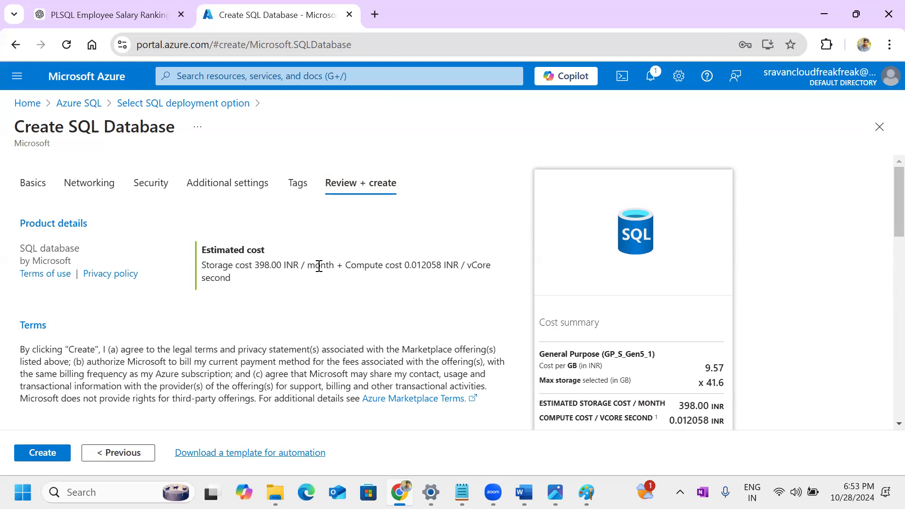
- Review the estimated storage and compute costs and the remaining configuration summary, and create the SQL database
{"action": "left_click_drag", "start_coordinate": [336, 265], "coordinate": [253, 268]}
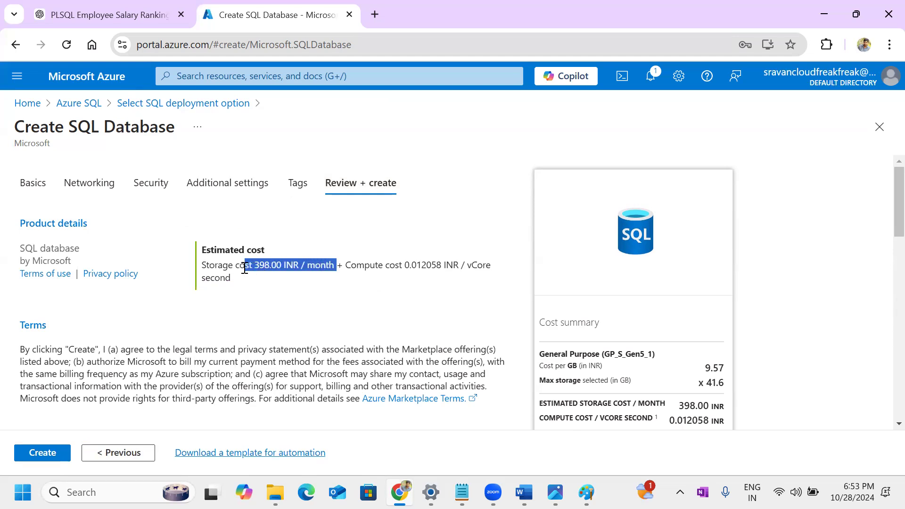
{"action": "left_click", "coordinate": [262, 298]}
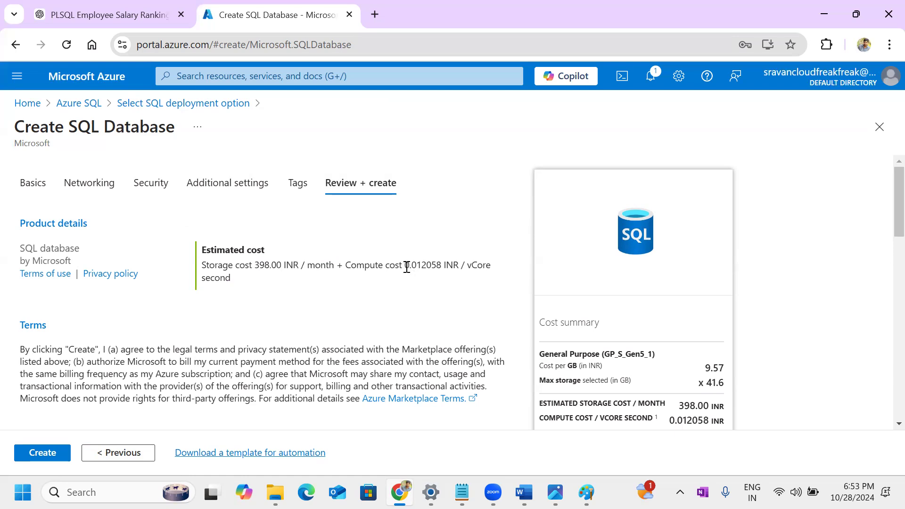
{"action": "left_click_drag", "start_coordinate": [404, 266], "coordinate": [455, 265]}
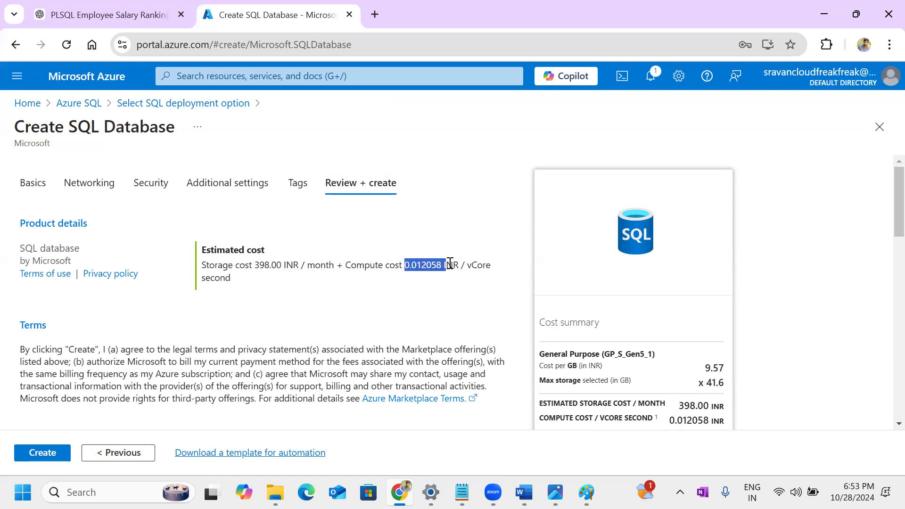
{"action": "left_click", "coordinate": [446, 292]}
{"action": "left_click_drag", "start_coordinate": [885, 214], "coordinate": [884, 431]}
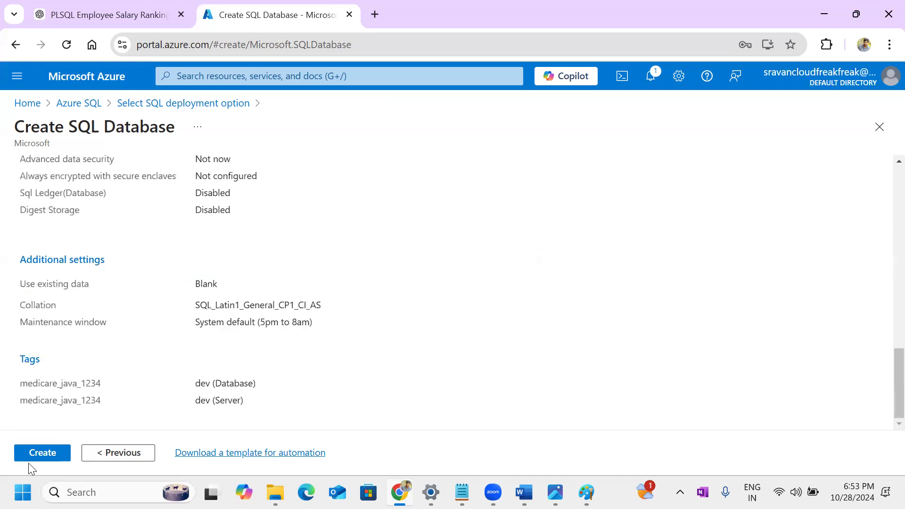
{"action": "mouse_move", "coordinate": [885, 400]}
{"action": "left_mouse_down"}
{"action": "mouse_move", "coordinate": [891, 218]}
{"action": "mouse_move", "coordinate": [884, 406]}
{"action": "left_mouse_up"}
{"action": "left_click", "coordinate": [40, 456]}
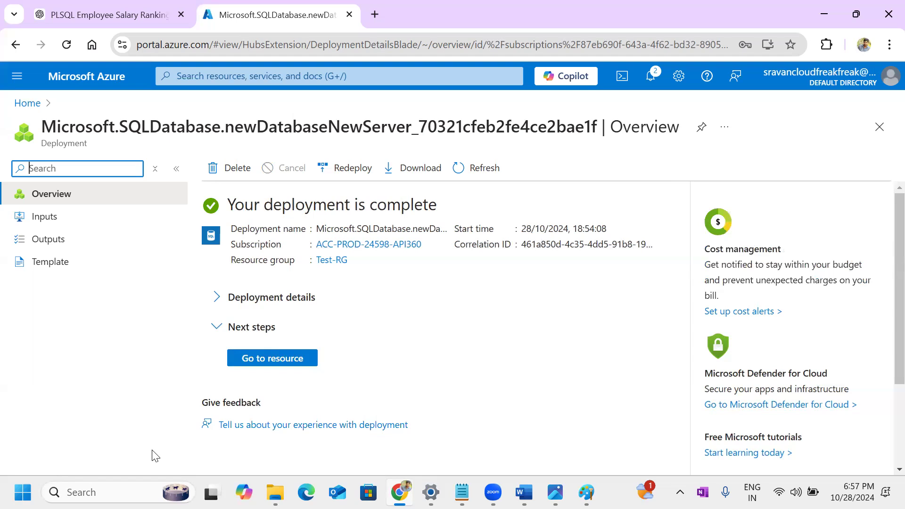
- Open the deployed testdb database and go to its server firewall settings
{"action": "left_click", "coordinate": [275, 364]}
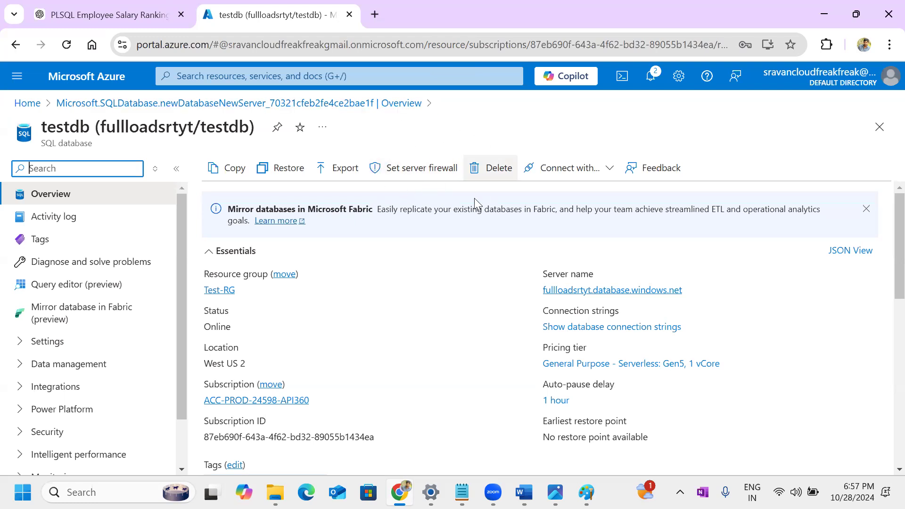
{"action": "left_click", "coordinate": [437, 174]}
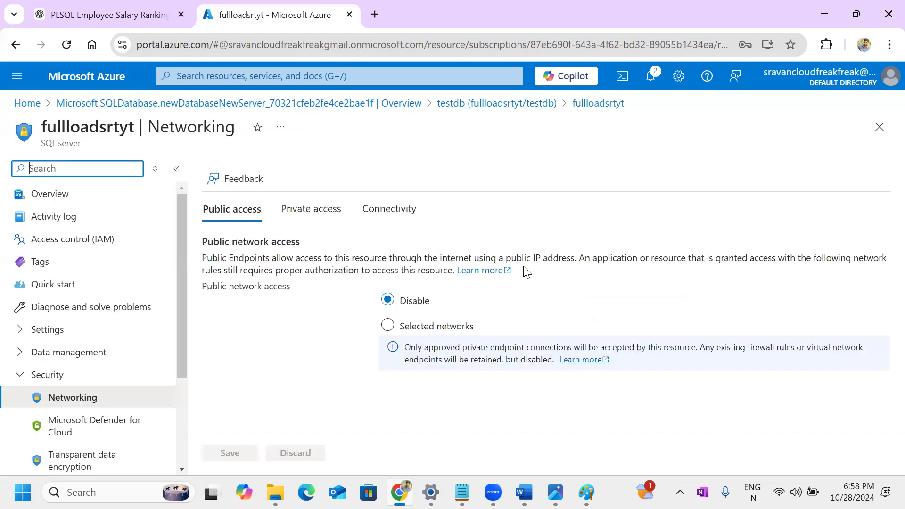
- Examine the server's private access options and the private endpoint creation form, and return to the server's public access settings
{"action": "left_click", "coordinate": [313, 216]}
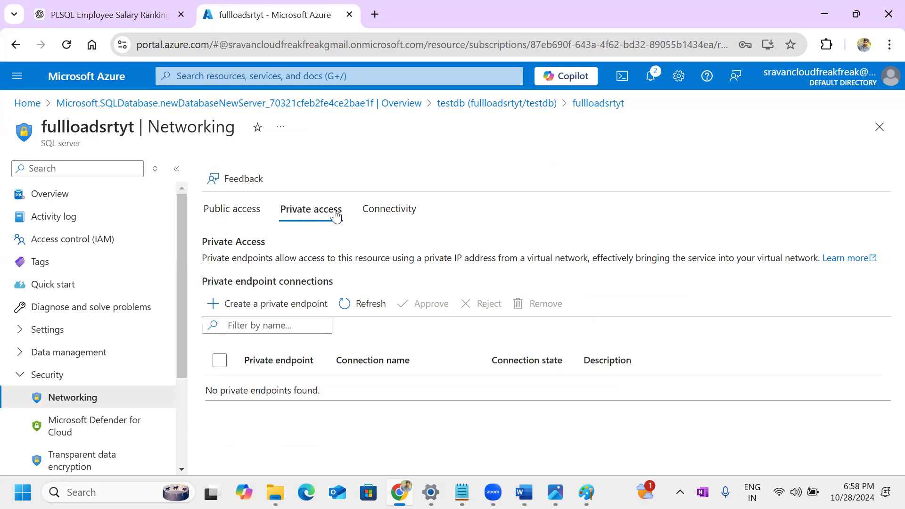
{"action": "left_click", "coordinate": [244, 309]}
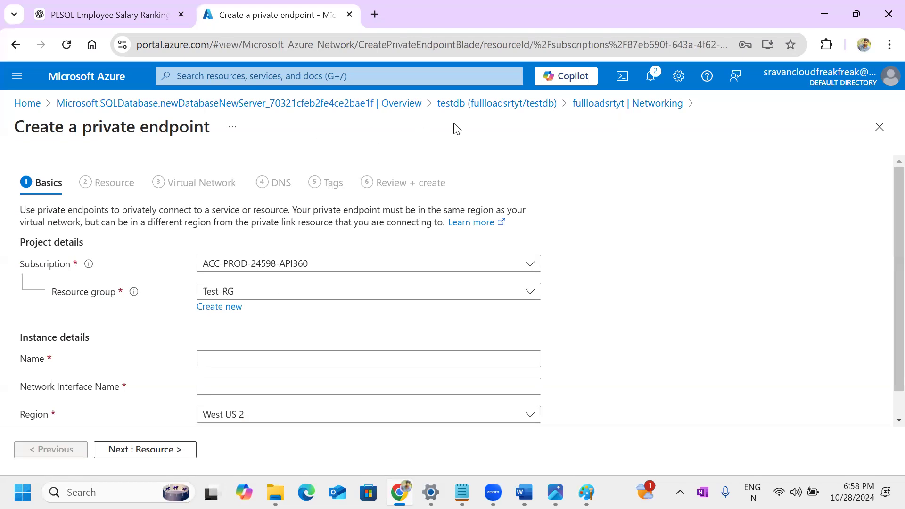
{"action": "left_click", "coordinate": [528, 104]}
{"action": "left_click", "coordinate": [422, 169]}
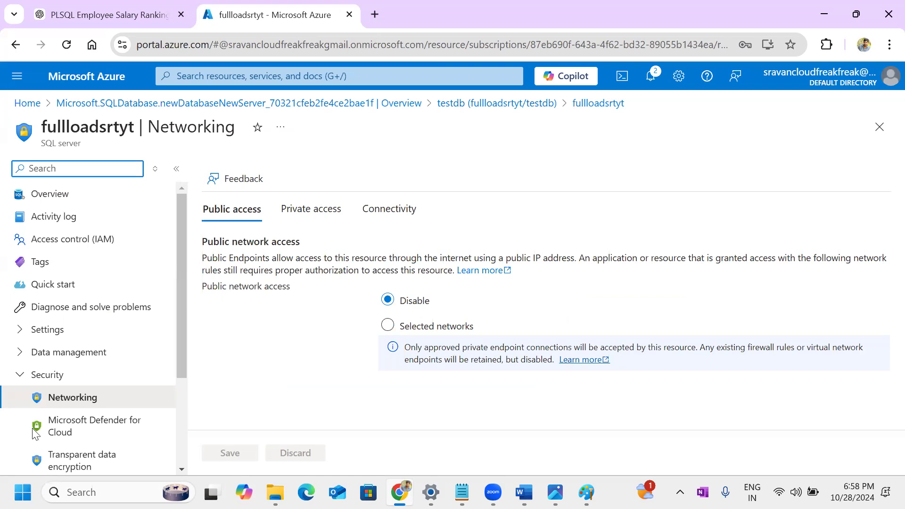
- Switch to Command Prompt, run ipconfig, check the Wi-Fi adapter's default gateway address, and return to the server's networking page
{"action": "key", "text": "super"}
{"action": "type", "text": "ipconf"}
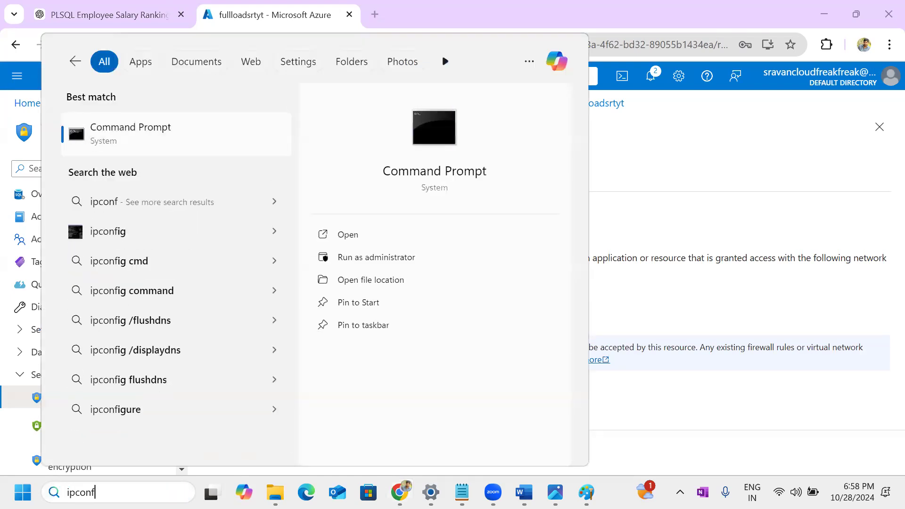
{"action": "left_click", "coordinate": [178, 137]}
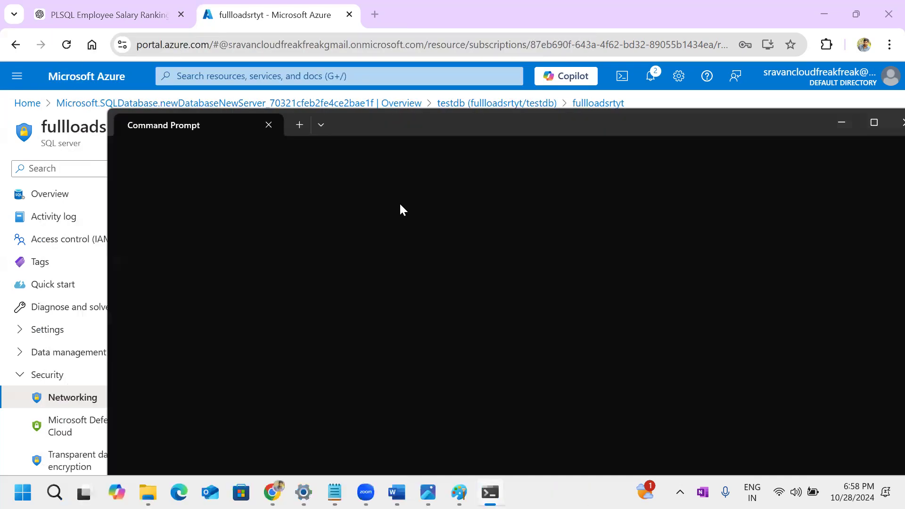
{"action": "type", "text": "ipconfig"}
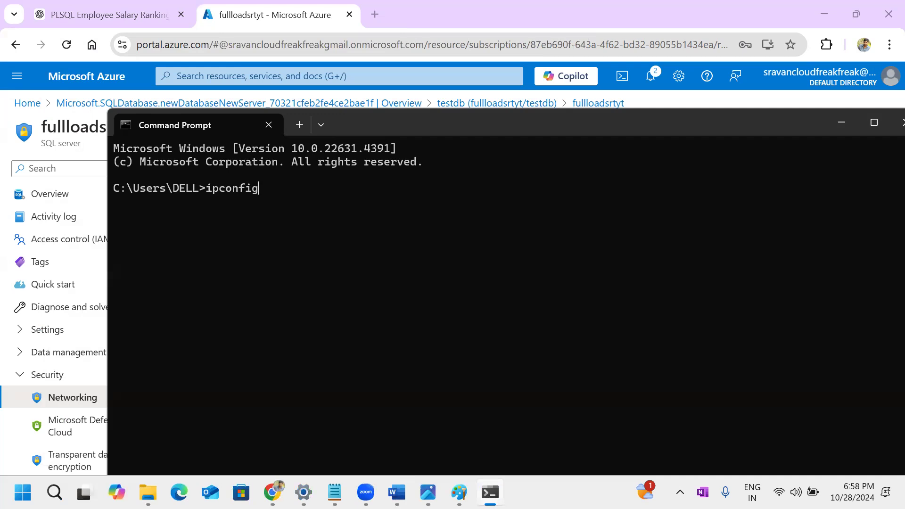
{"action": "key", "text": "Return"}
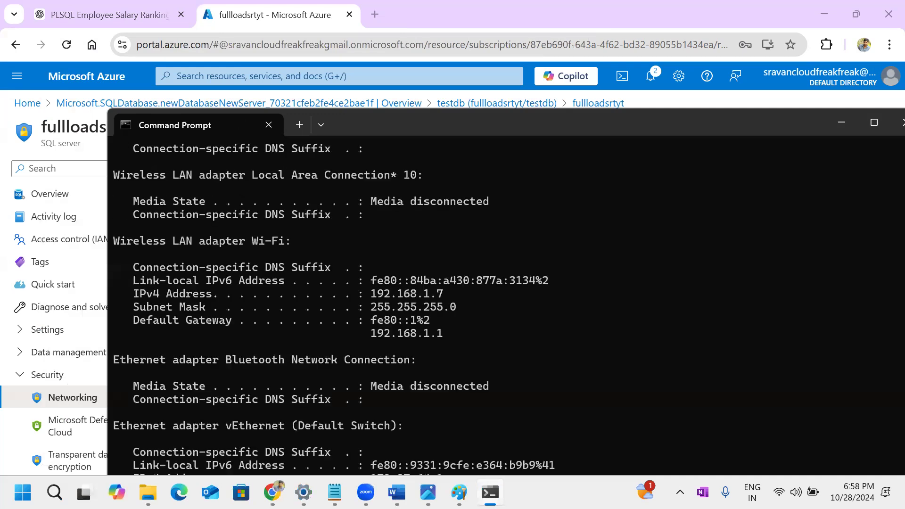
{"action": "left_click", "coordinate": [875, 122]}
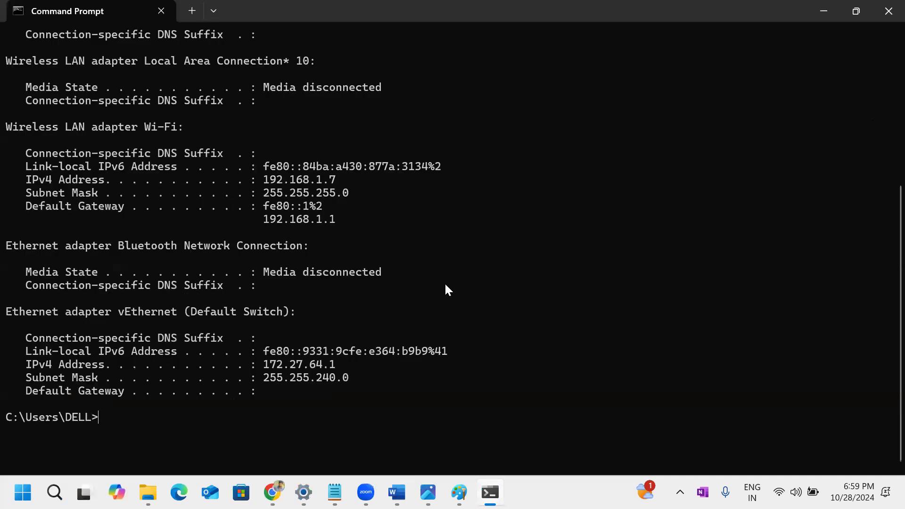
{"action": "left_click_drag", "start_coordinate": [336, 219], "coordinate": [248, 220]}
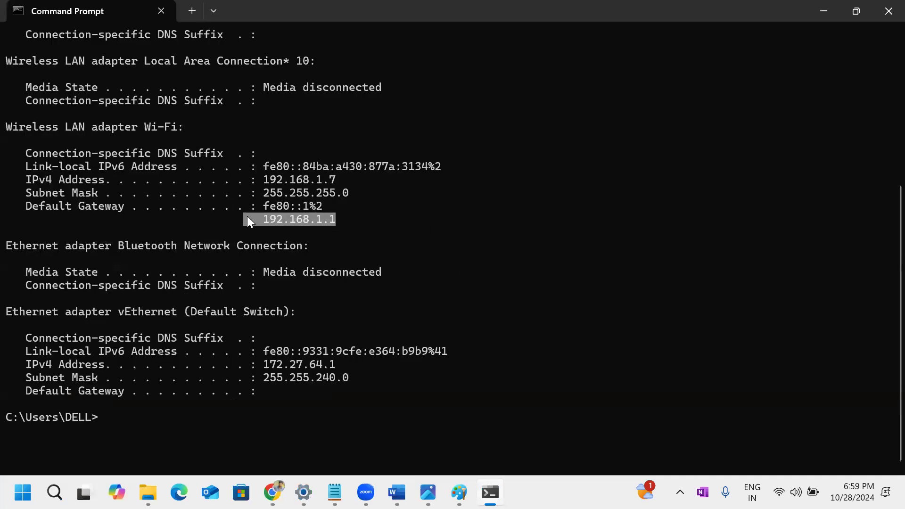
{"action": "left_click", "coordinate": [826, 10]}
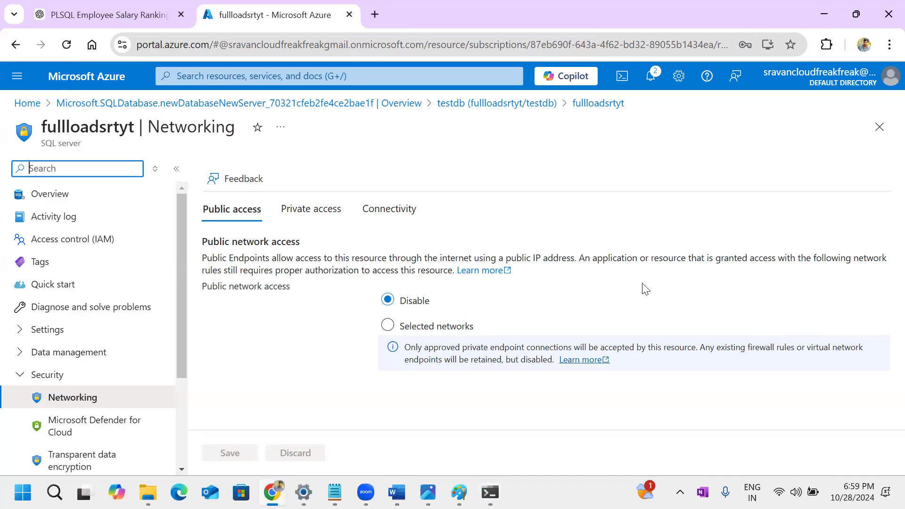
- Search Google for "my public ip address" in a new browser tab and copy the public IPv4 address from WhatIsMyIP.com
{"action": "left_click", "coordinate": [377, 16]}
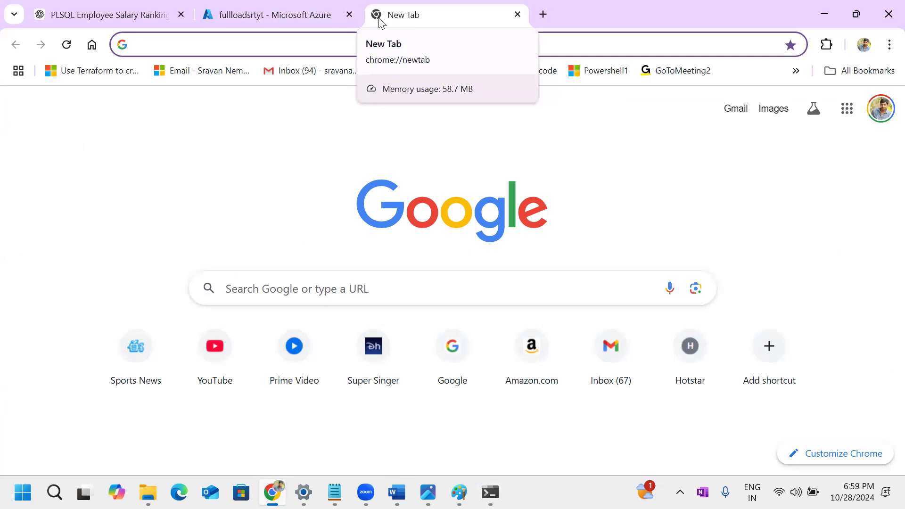
{"action": "type", "text": "my"}
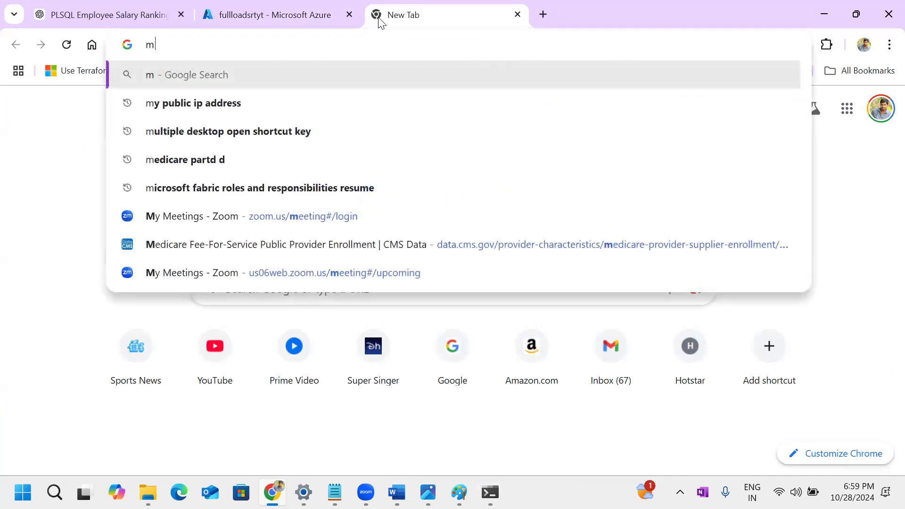
{"action": "key", "text": "Down"}
{"action": "key", "text": "Return"}
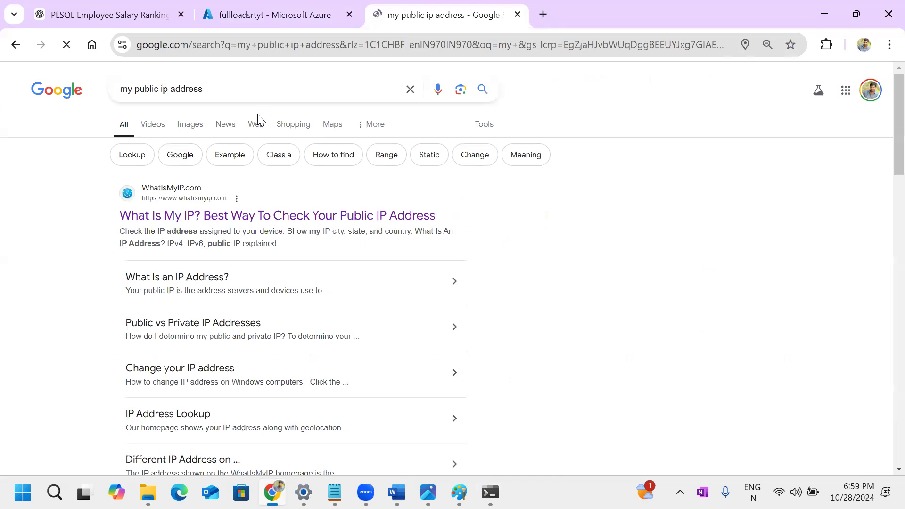
{"action": "left_click", "coordinate": [228, 218]}
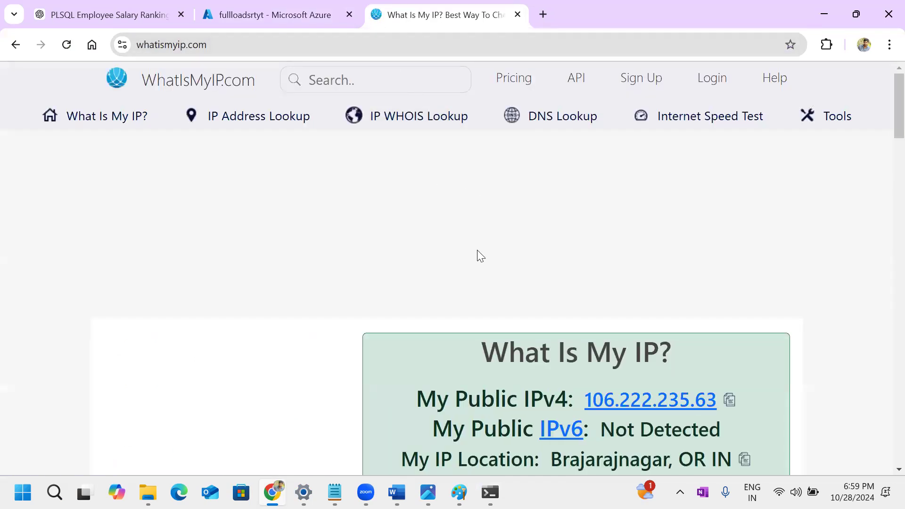
{"action": "scroll", "coordinate": [636, 409], "scroll_direction": "down", "scroll_amount": 1}
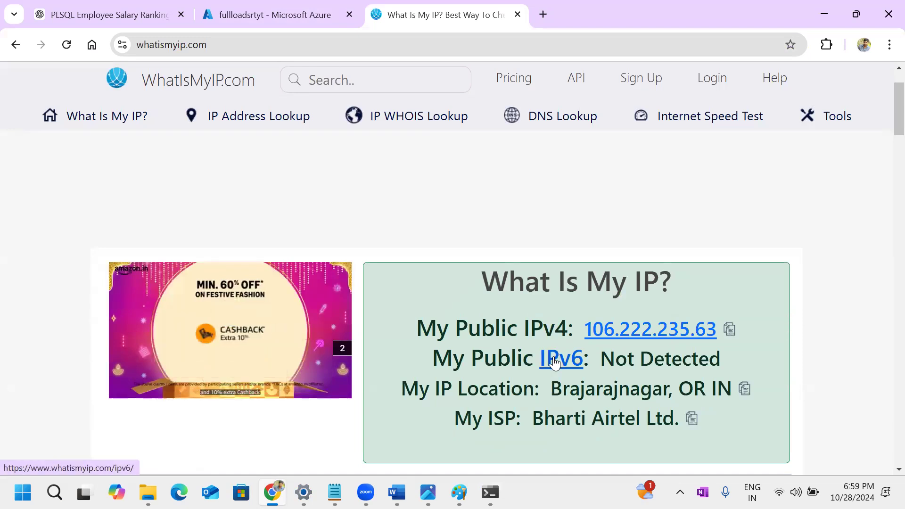
{"action": "left_click", "coordinate": [729, 330]}
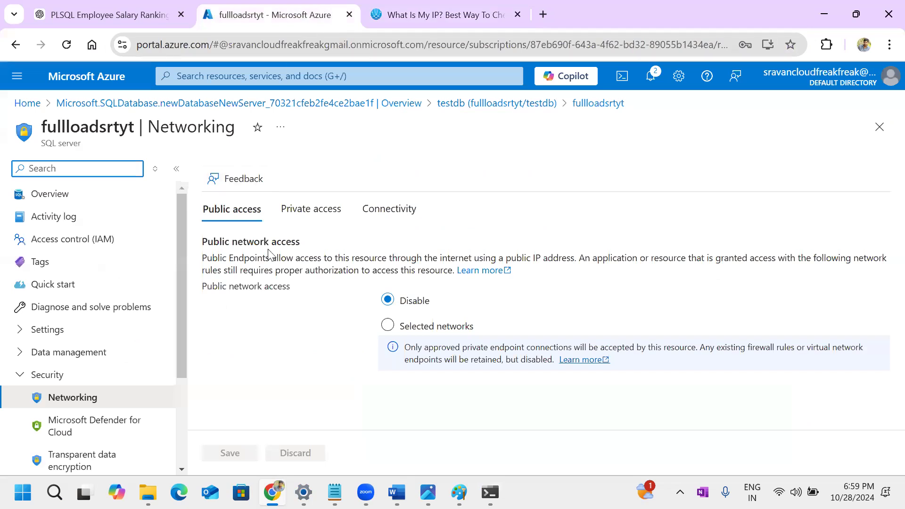
- Set the fullloadsrtyt server's public network access to Selected networks and add a firewall rule for the client IPv4 address
{"action": "left_click", "coordinate": [441, 333]}
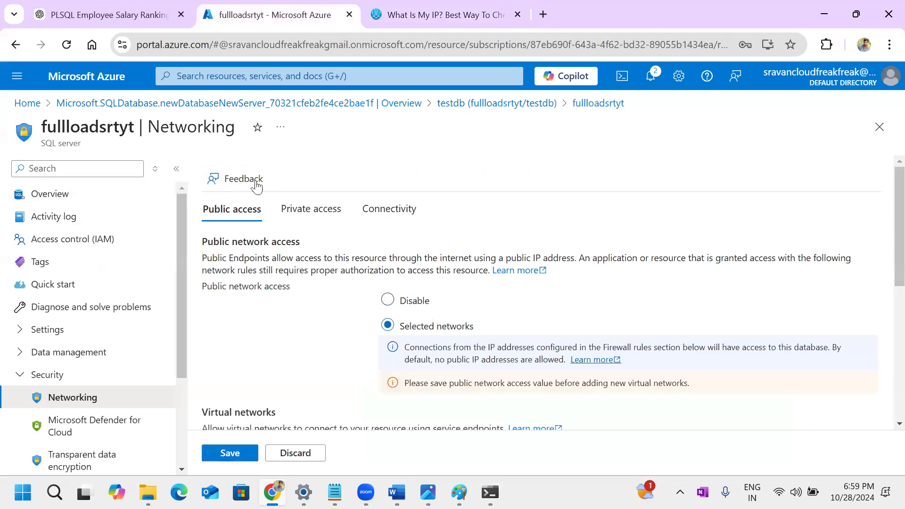
{"action": "scroll", "coordinate": [514, 249], "scroll_direction": "down", "scroll_amount": 5}
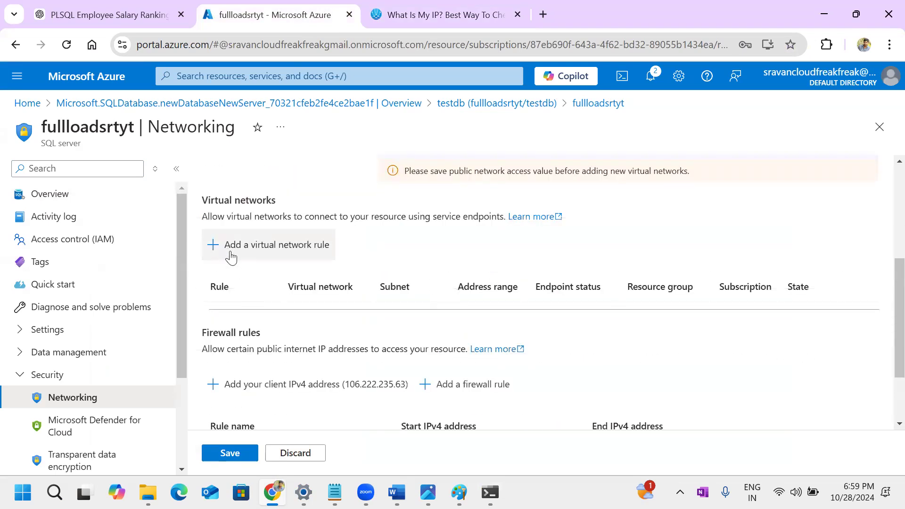
{"action": "scroll", "coordinate": [238, 254], "scroll_direction": "down", "scroll_amount": 2}
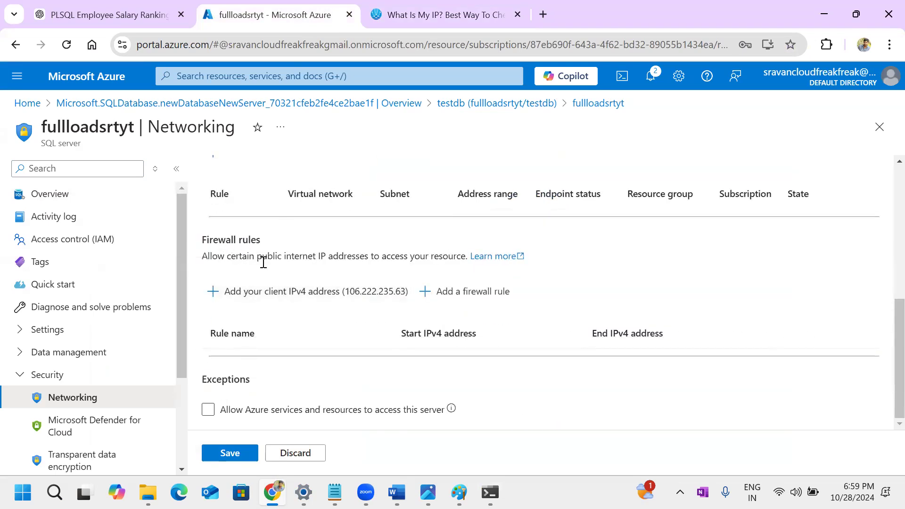
{"action": "left_click", "coordinate": [281, 300]}
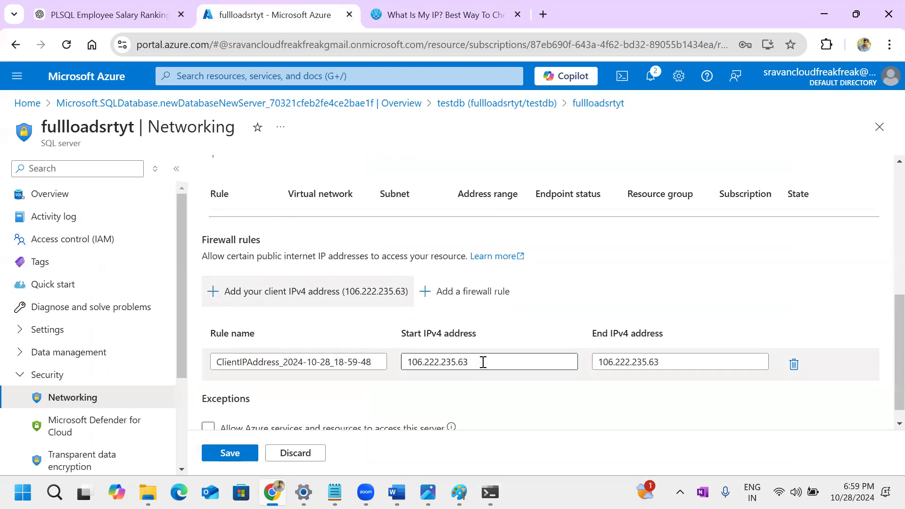
- Replace both the start and end IPv4 addresses of the client firewall rule with the copied public IPv4 address
{"action": "left_click_drag", "start_coordinate": [481, 362], "coordinate": [391, 363]}
{"action": "key", "text": "BackSpace"}
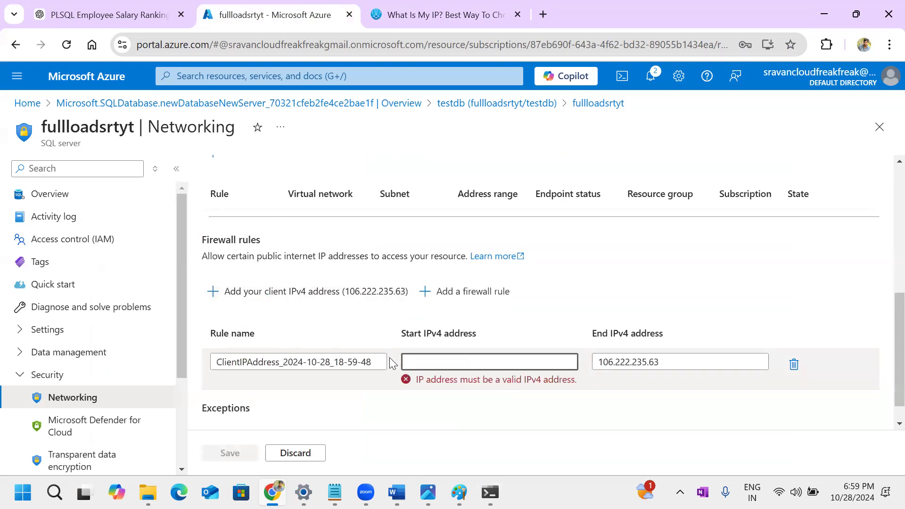
{"action": "key", "text": "ctrl+v"}
{"action": "left_click_drag", "start_coordinate": [665, 363], "coordinate": [584, 367]}
{"action": "key", "text": "BackSpace"}
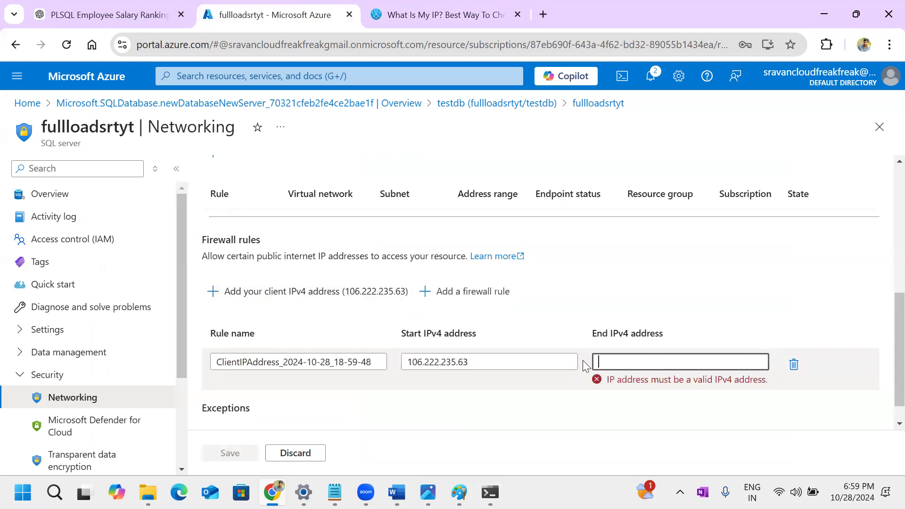
{"action": "key", "text": "ctrl+v"}
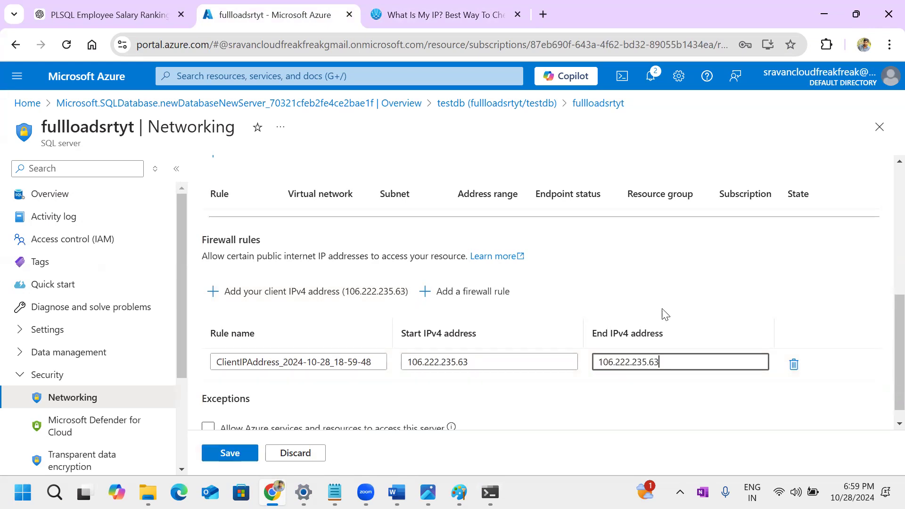
- Set the client firewall rule's start IPv4 address to 10.0.0.0
{"action": "left_click", "coordinate": [758, 300]}
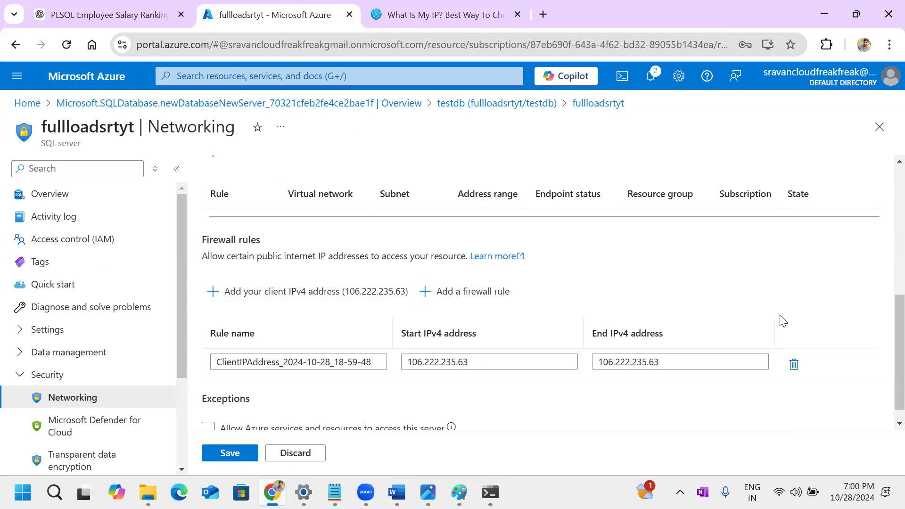
{"action": "double_click", "coordinate": [488, 361]}
{"action": "left_click_drag", "start_coordinate": [675, 366], "coordinate": [633, 364]}
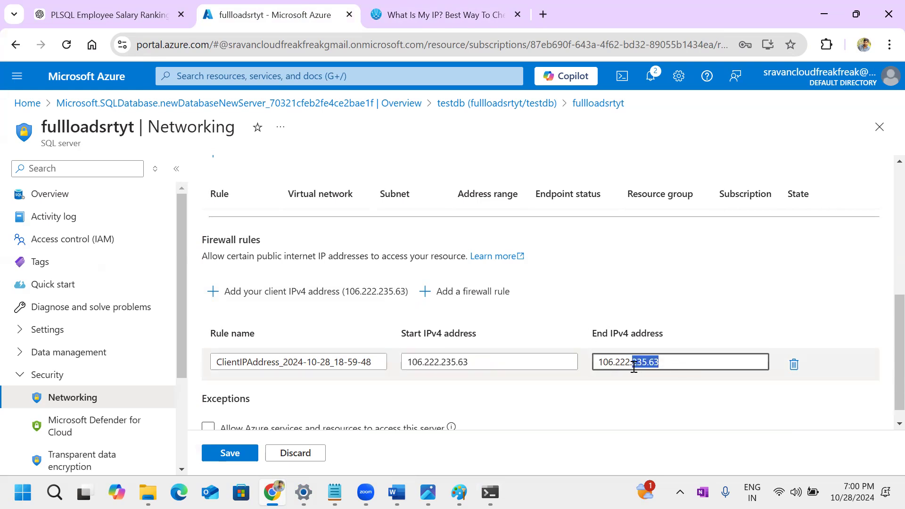
{"action": "left_click_drag", "start_coordinate": [487, 366], "coordinate": [456, 363]}
{"action": "left_click_drag", "start_coordinate": [399, 364], "coordinate": [392, 364]}
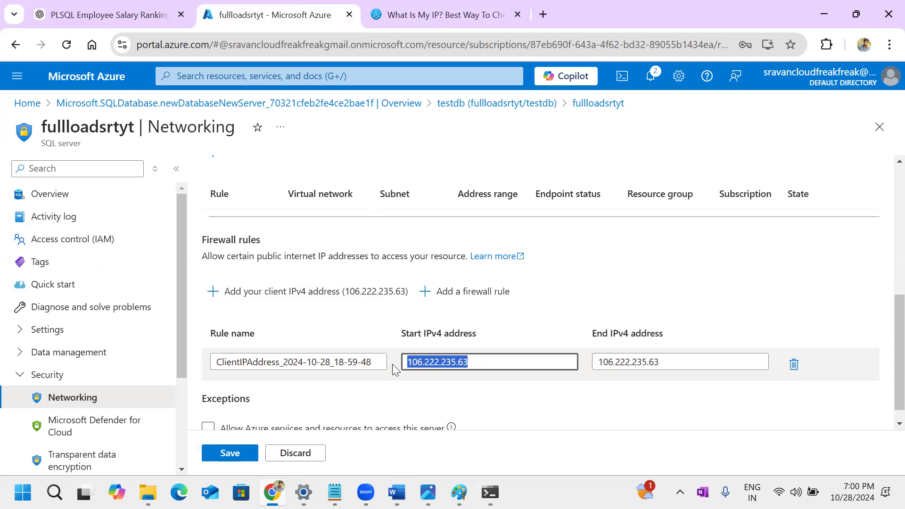
{"action": "key", "text": "BackSpace"}
{"action": "type", "text": "10"}
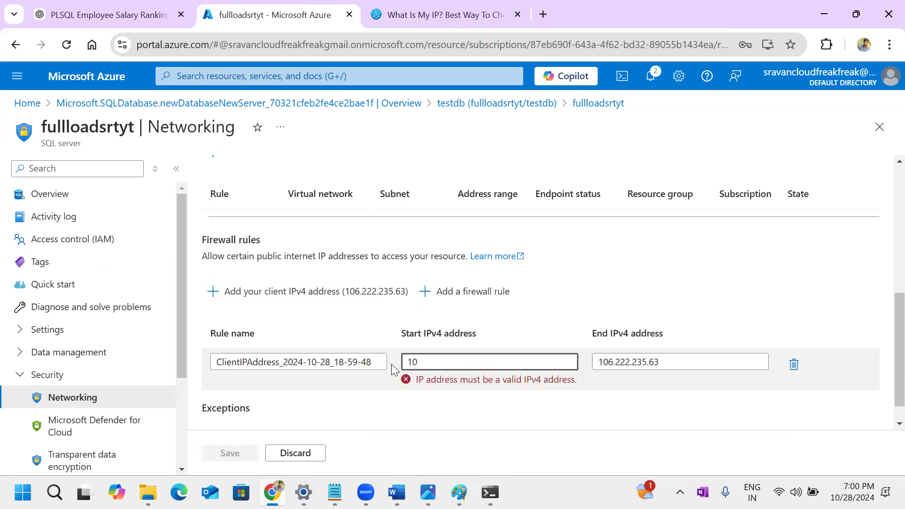
{"action": "type", "text": ".0.0.0"}
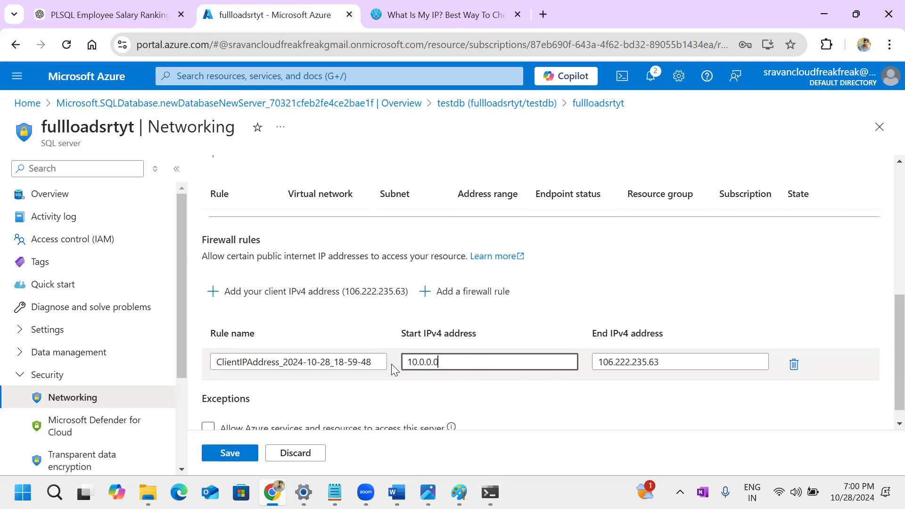
- Set the client firewall rule's end IPv4 address to 10.0.0.9
{"action": "left_click_drag", "start_coordinate": [681, 362], "coordinate": [555, 370]}
{"action": "key", "text": "ctrl+c"}
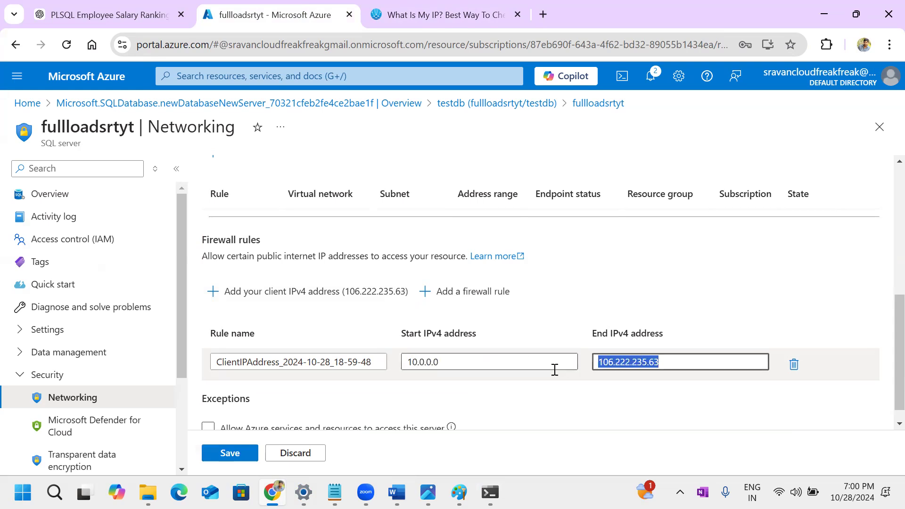
{"action": "key", "text": "BackSpace"}
{"action": "type", "text": "10.0.0."}
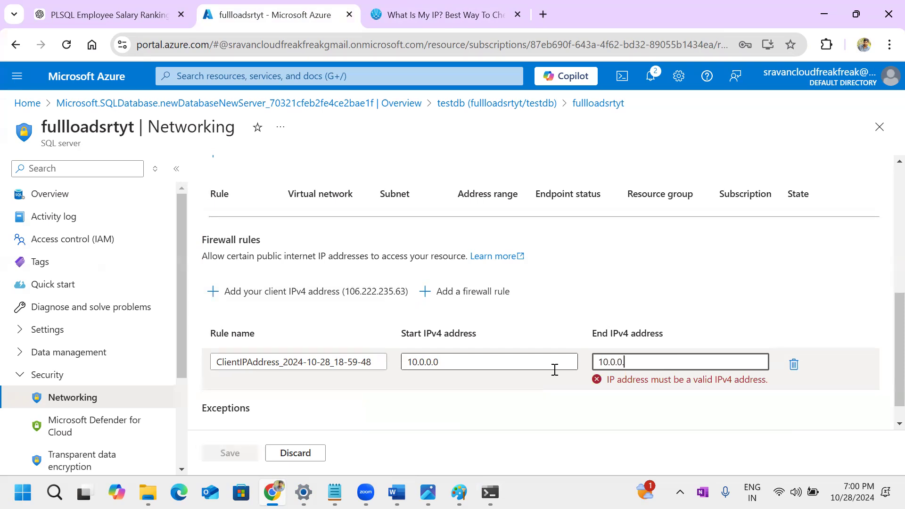
{"action": "type", "text": "9"}
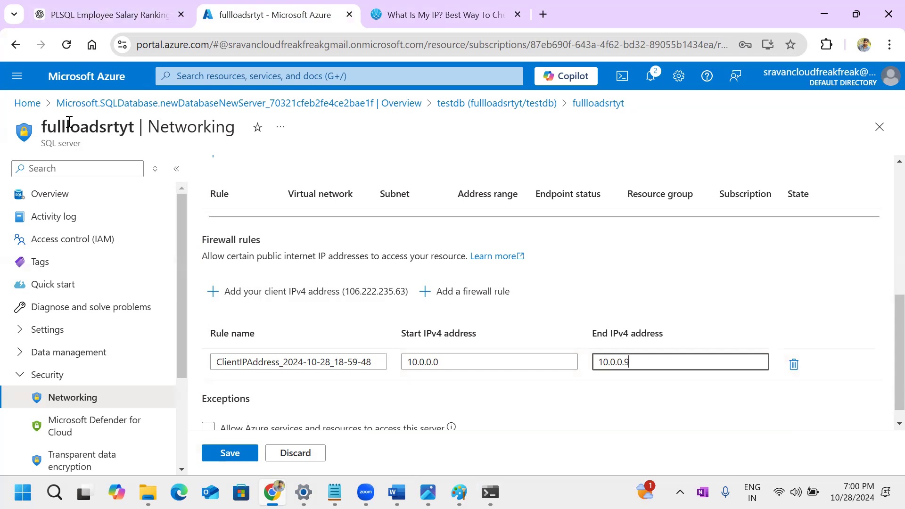
{"action": "double_click", "coordinate": [444, 360]}
{"action": "double_click", "coordinate": [422, 363]}
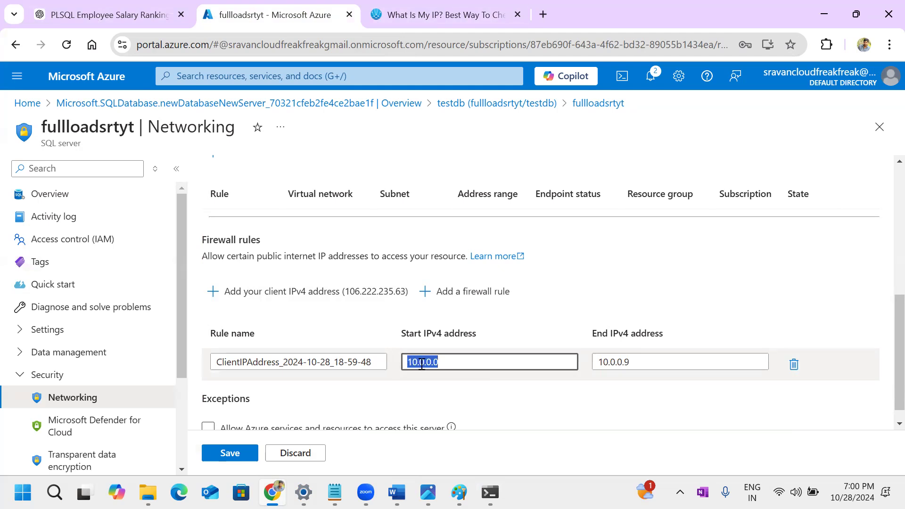
{"action": "left_click_drag", "start_coordinate": [438, 363], "coordinate": [426, 366]}
{"action": "left_click", "coordinate": [460, 6]}
{"action": "left_click", "coordinate": [313, 8]}
{"action": "key", "text": "BackSpace"}
{"action": "key", "text": "ctrl+v"}
{"action": "left_click", "coordinate": [745, 363]}
{"action": "key", "text": "ctrl+a"}
{"action": "key", "text": "BackSpace"}
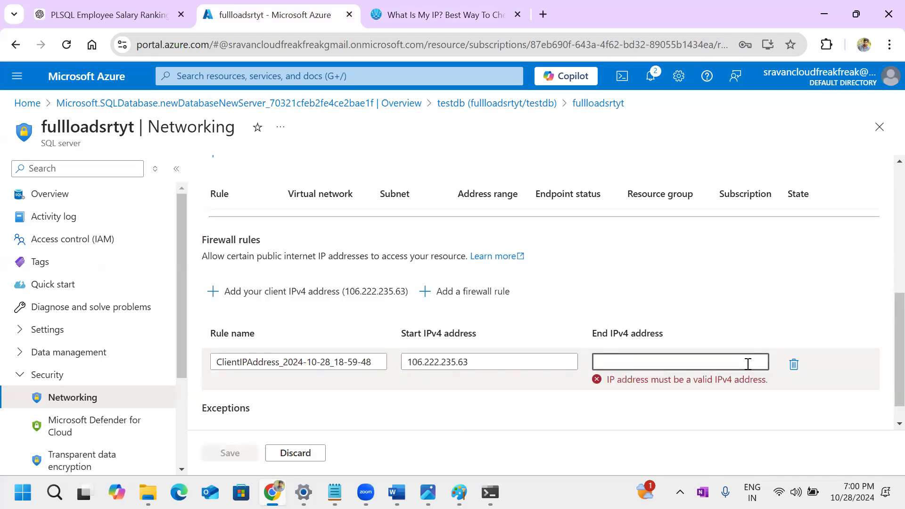
{"action": "key", "text": "ctrl+v"}
- Allow Azure services and resources to access the fullloadsrtyt server and save the networking settings
{"action": "scroll", "coordinate": [795, 325], "scroll_direction": "down", "scroll_amount": 1}
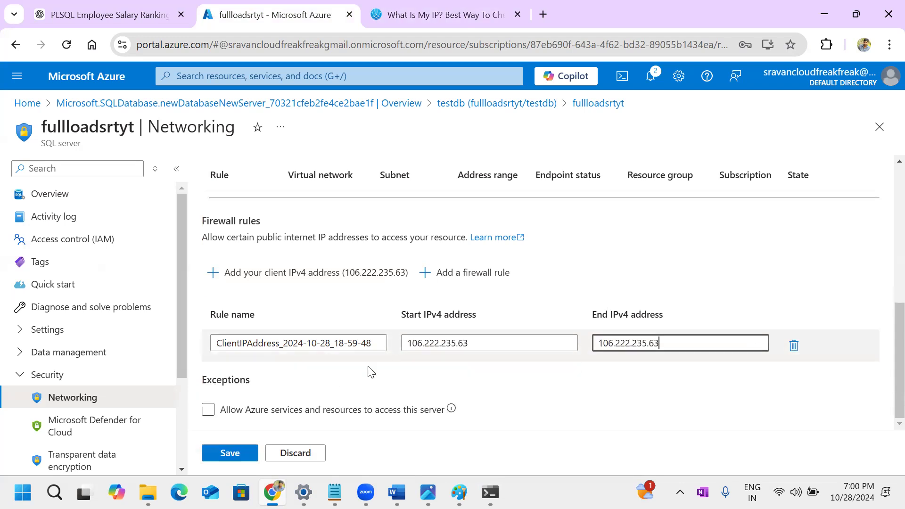
{"action": "left_click", "coordinate": [209, 413]}
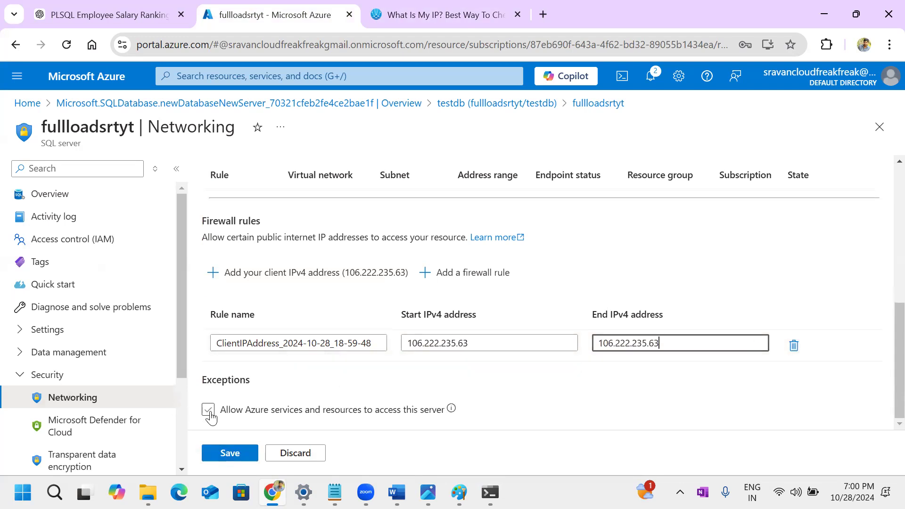
{"action": "left_click", "coordinate": [210, 415]}
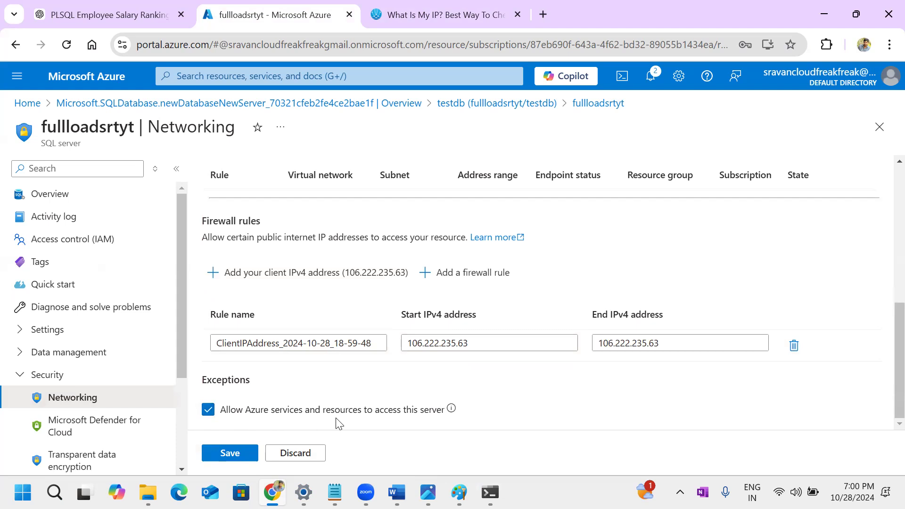
{"action": "mouse_move", "coordinate": [450, 417]}
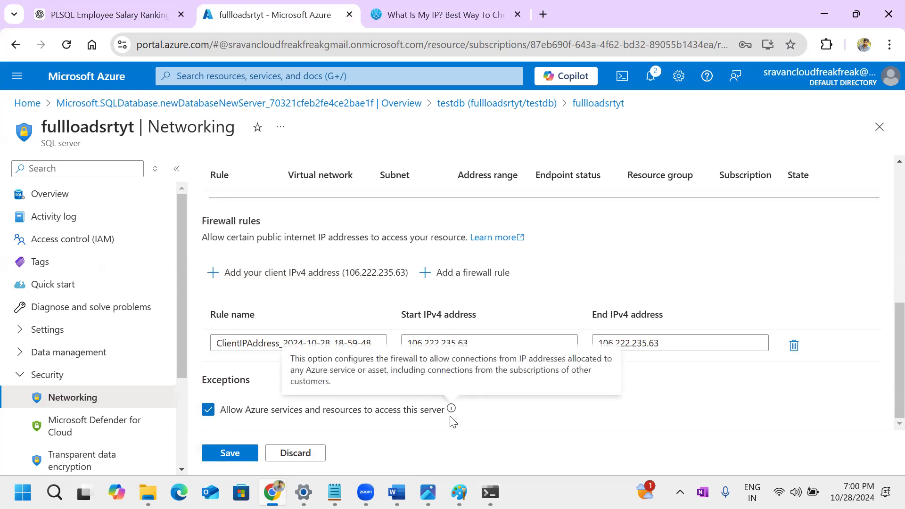
{"action": "left_click", "coordinate": [229, 453]}
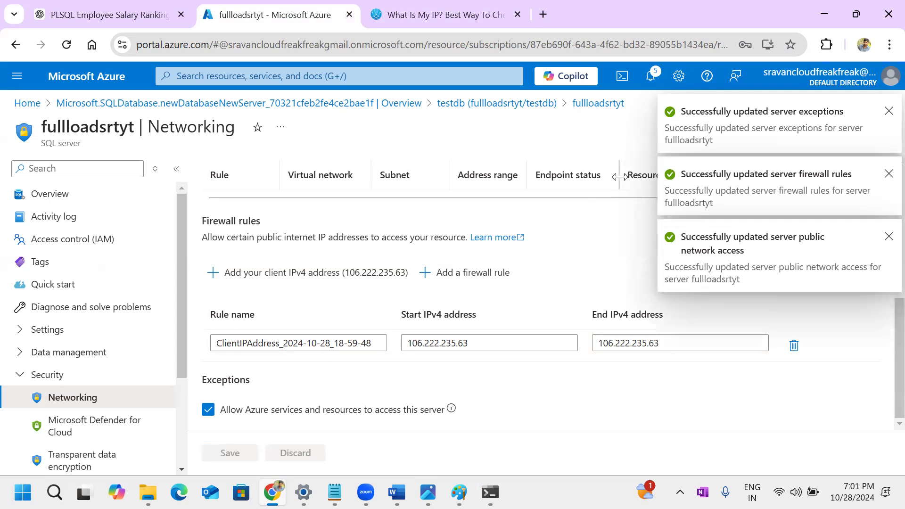
- Review the server's private access and connectivity settings, including connection policy and TLS version, and return to the public access settings
{"action": "scroll", "coordinate": [356, 302], "scroll_direction": "up", "scroll_amount": 4}
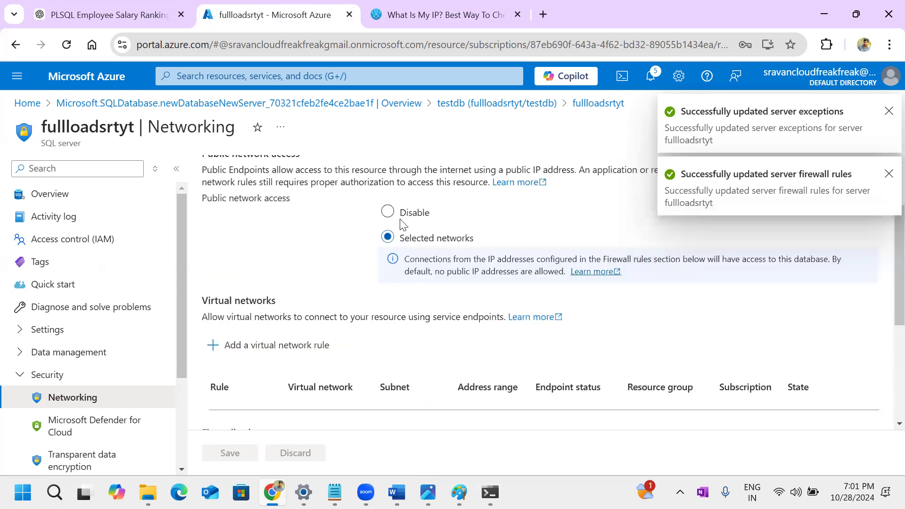
{"action": "scroll", "coordinate": [330, 283], "scroll_direction": "up", "scroll_amount": 1}
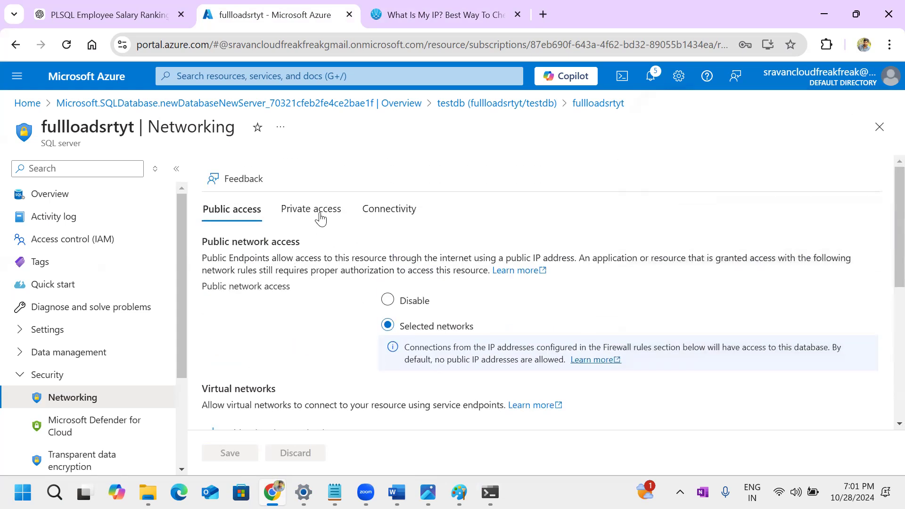
{"action": "left_click", "coordinate": [319, 217]}
{"action": "left_click", "coordinate": [382, 214]}
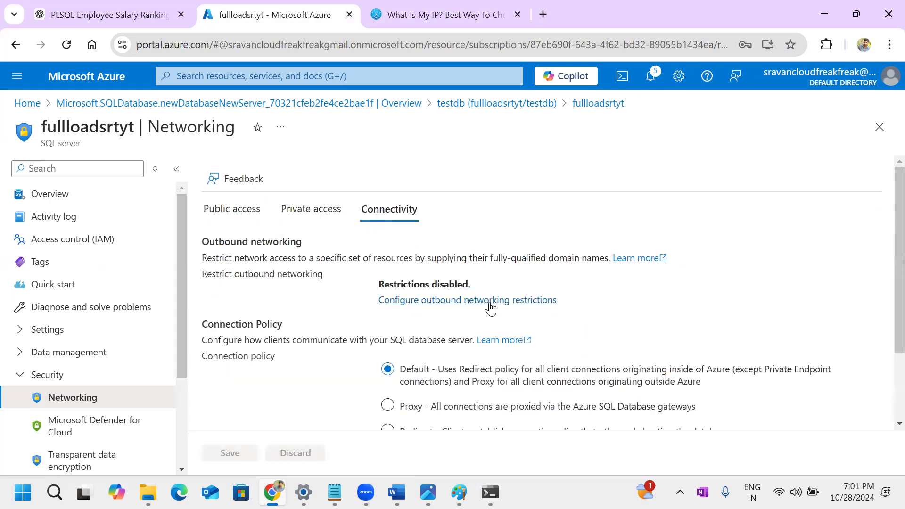
{"action": "scroll", "coordinate": [468, 311], "scroll_direction": "down", "scroll_amount": 2}
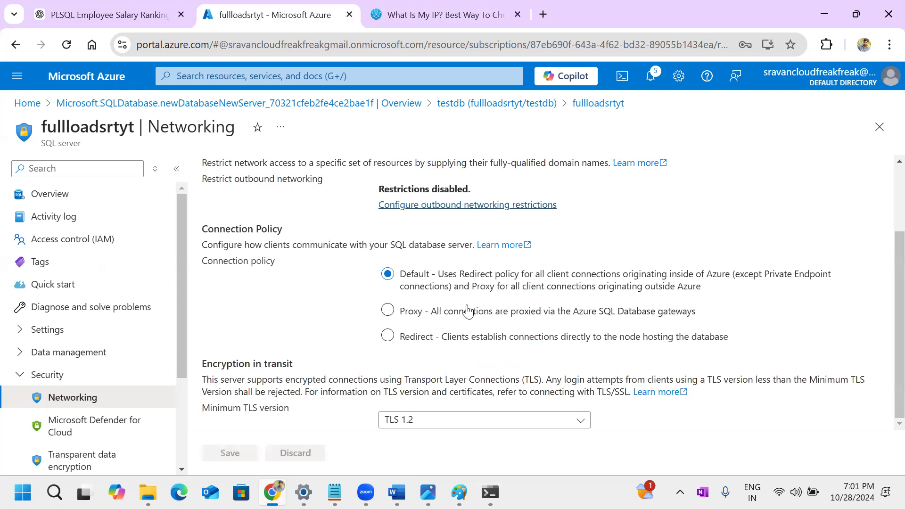
{"action": "scroll", "coordinate": [468, 311], "scroll_direction": "up", "scroll_amount": 2}
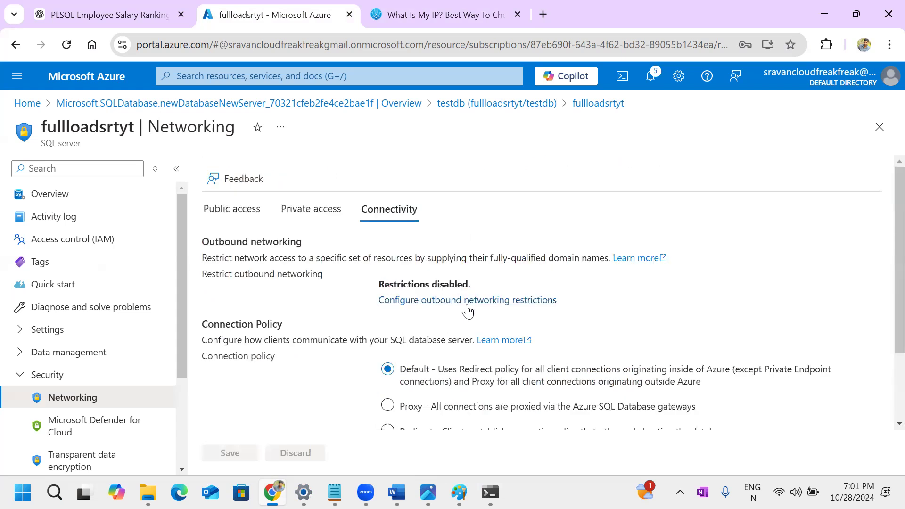
{"action": "left_click", "coordinate": [230, 209]}
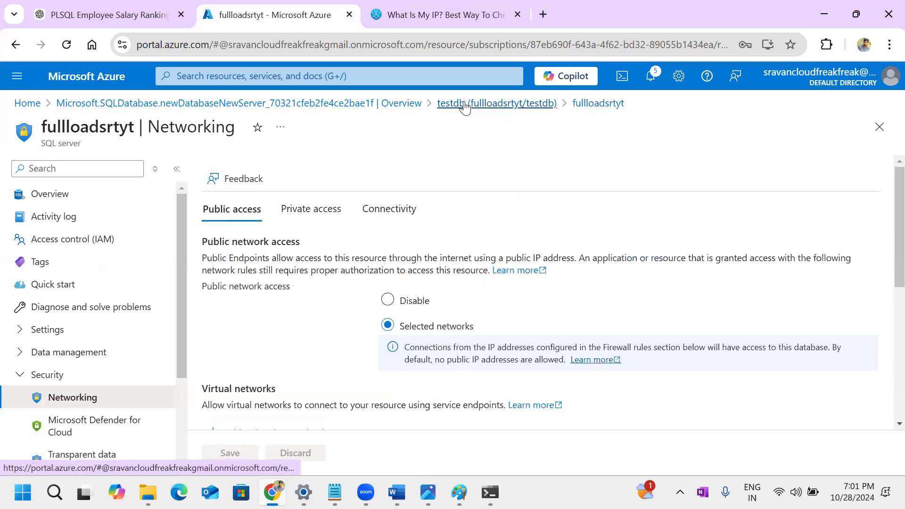
- Return to the testdb database overview and copy its full server name
{"action": "left_click", "coordinate": [493, 105]}
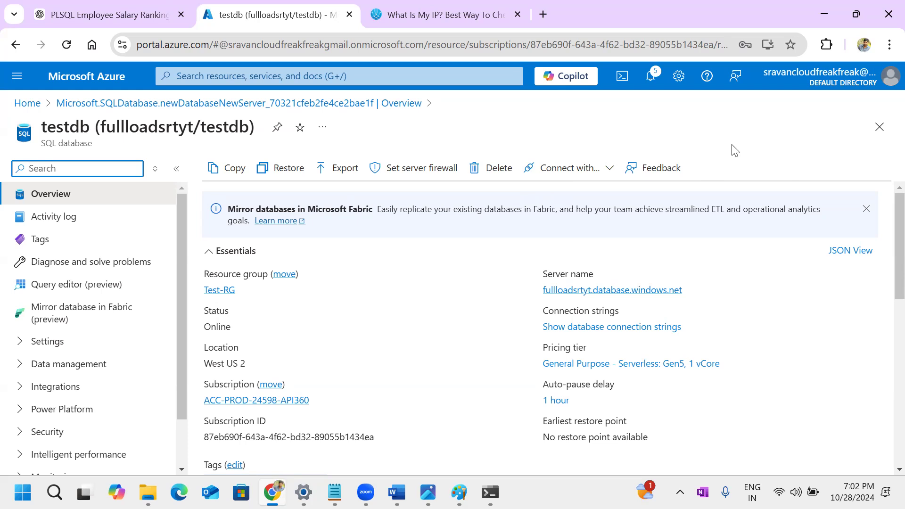
{"action": "left_click", "coordinate": [749, 145]}
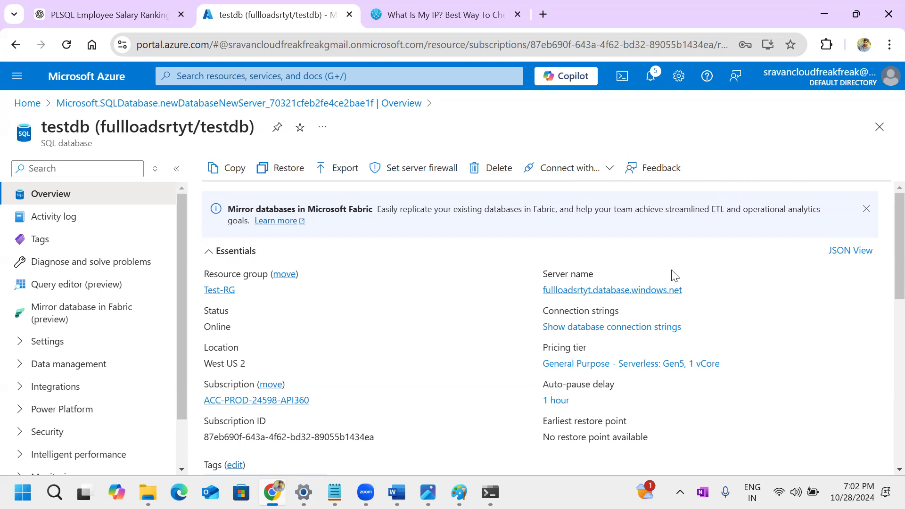
{"action": "mouse_move", "coordinate": [670, 296]}
{"action": "left_click", "coordinate": [691, 290]}
- Launch SQL Server Management Studio 19 and set the connection's server name to fullloadsrtyt.database.windows.net
{"action": "left_click", "coordinate": [55, 492]}
{"action": "key", "text": "BackSpace"}
{"action": "key", "text": "BackSpace"}
{"action": "type", "text": "ssms"}
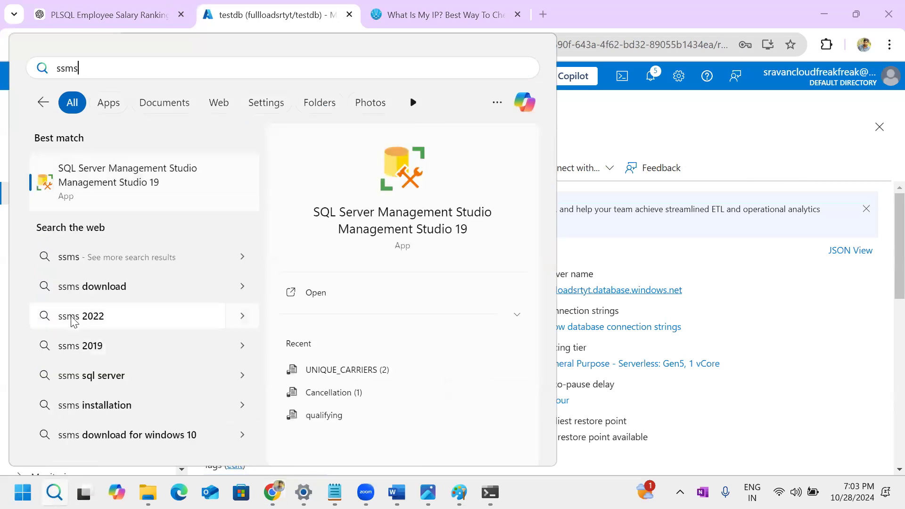
{"action": "left_click", "coordinate": [150, 191]}
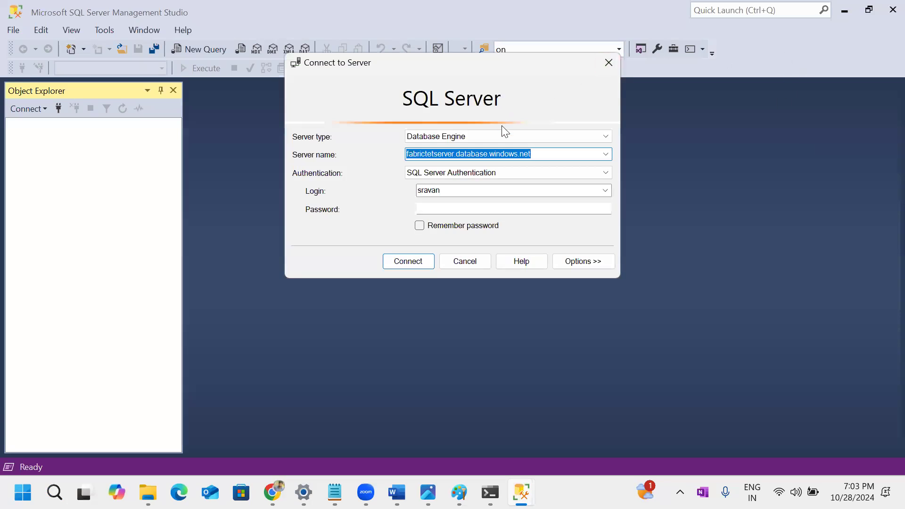
{"action": "key", "text": "ctrl+v"}
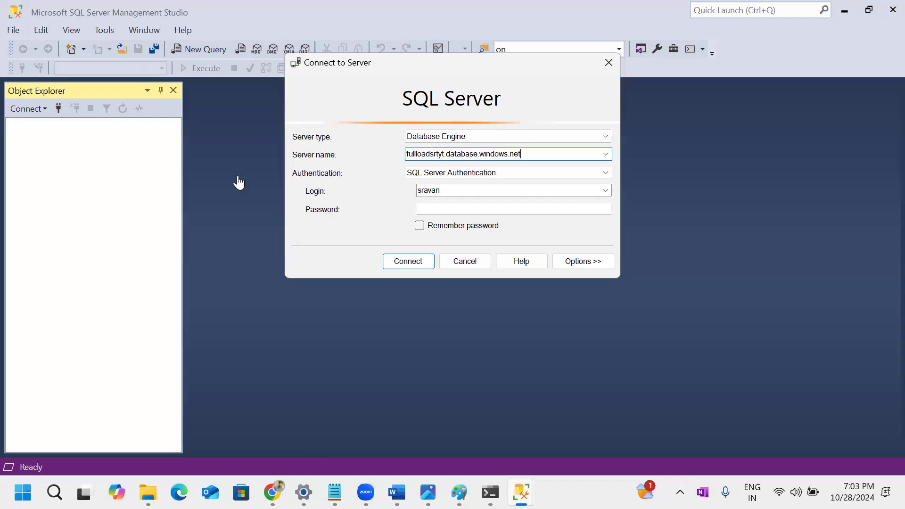
- Switch to the Azure portal and sign in to testdb's query editor with SQL server authentication, entering the login's password
{"action": "key", "text": "alt+Tab"}
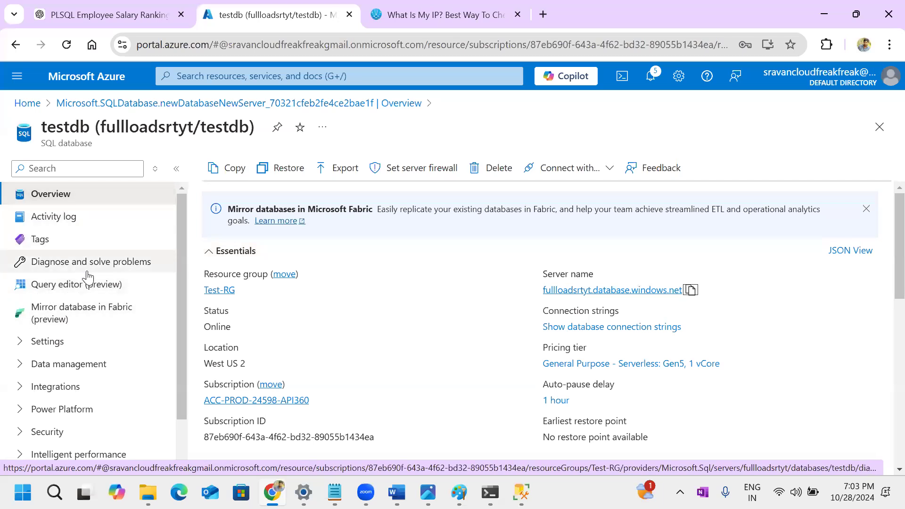
{"action": "left_click", "coordinate": [102, 284]}
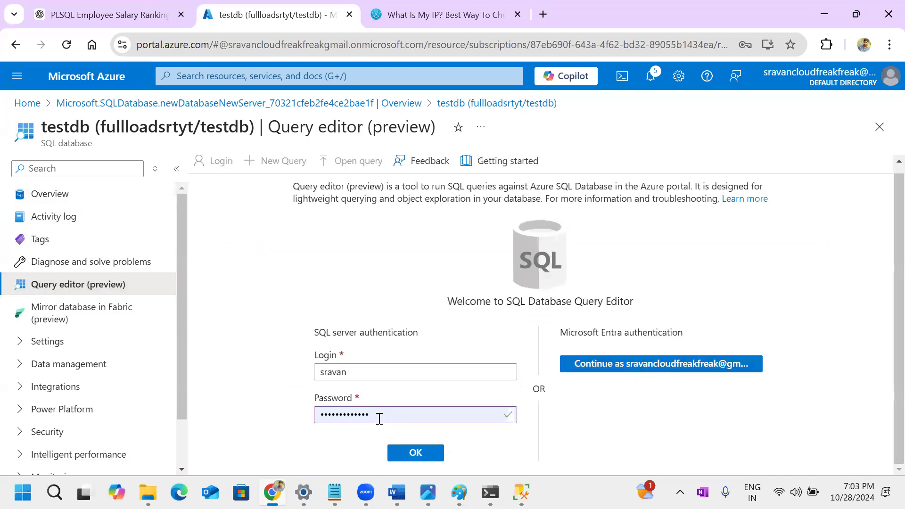
{"action": "left_click_drag", "start_coordinate": [378, 418], "coordinate": [277, 418]}
{"action": "key", "text": "BackSpace"}
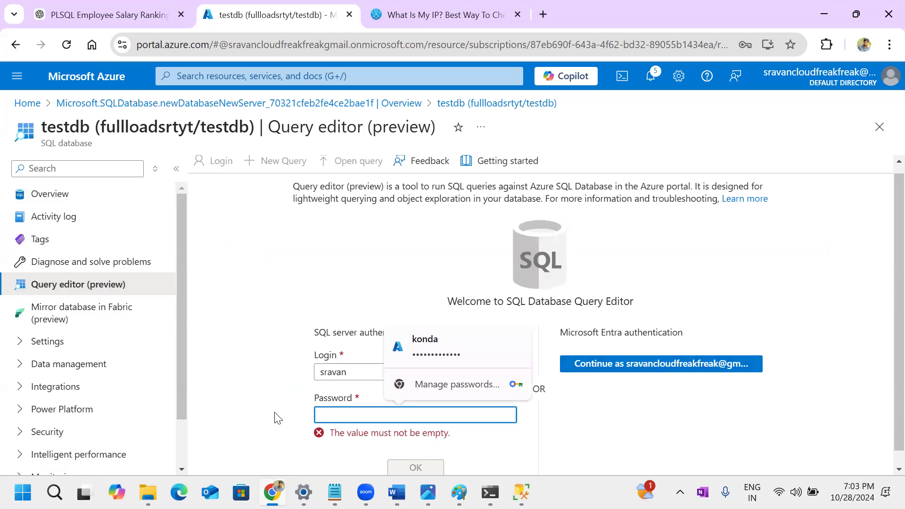
{"action": "type", "text": "*********"}
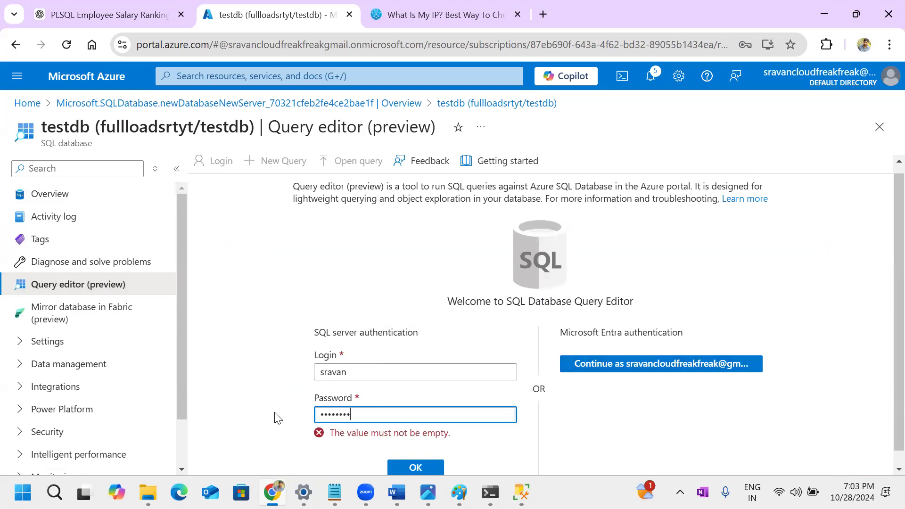
{"action": "key", "text": "Return"}
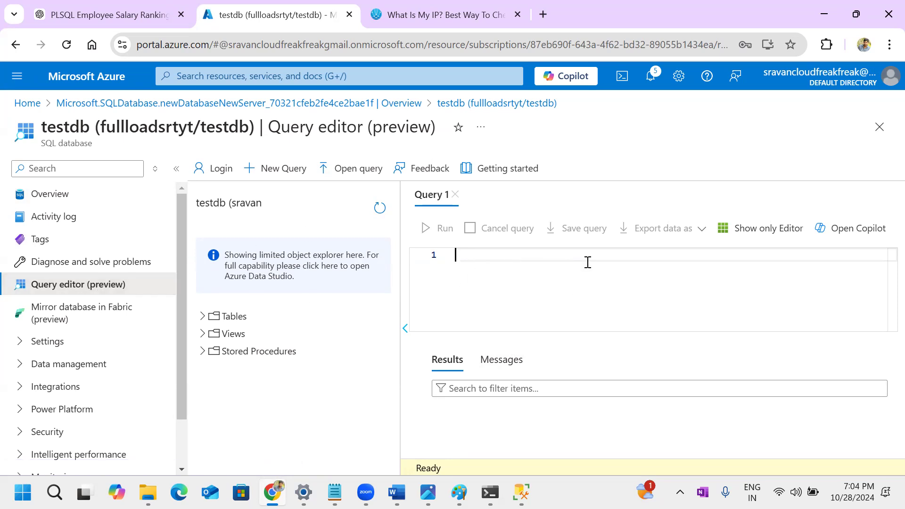
- Switch to SQL Server Management Studio, enter the SQL login's password and connect to the fullloadsrtyt server
{"action": "mouse_move", "coordinate": [521, 493]}
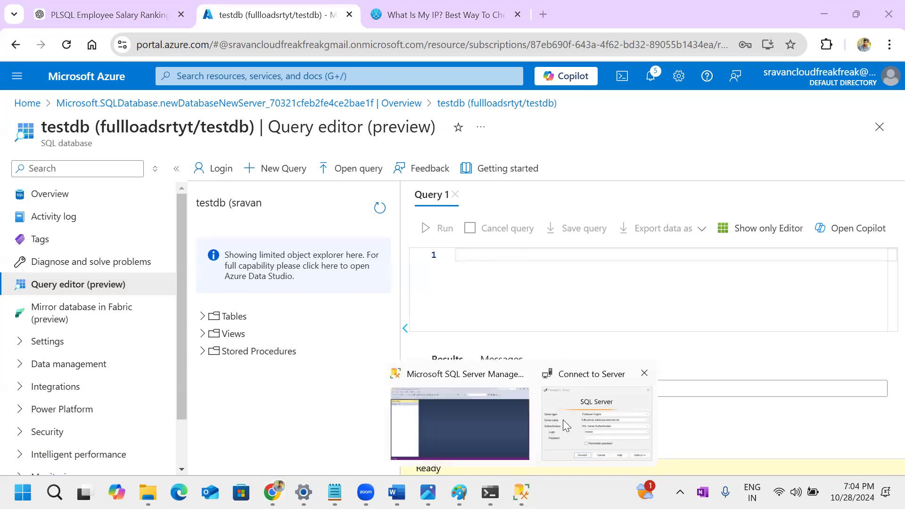
{"action": "left_click", "coordinate": [597, 414]}
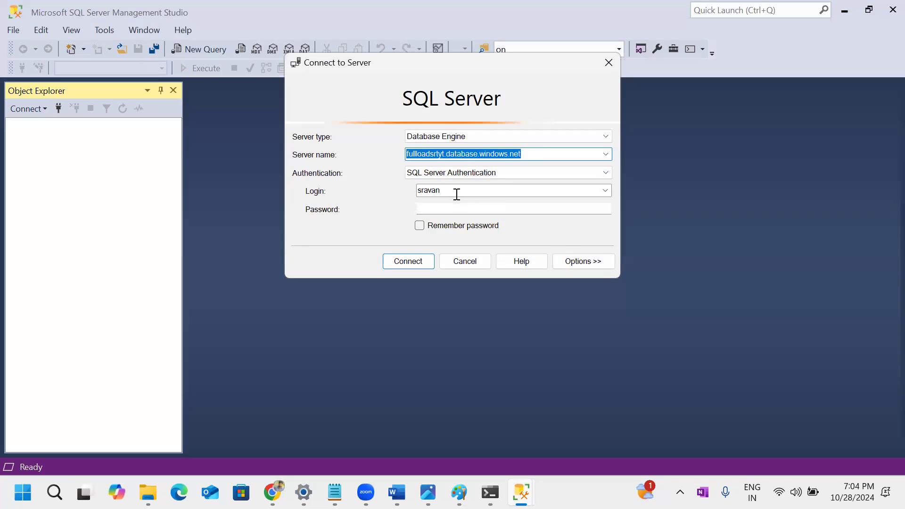
{"action": "left_click", "coordinate": [465, 208]}
{"action": "type", "text": "*******"}
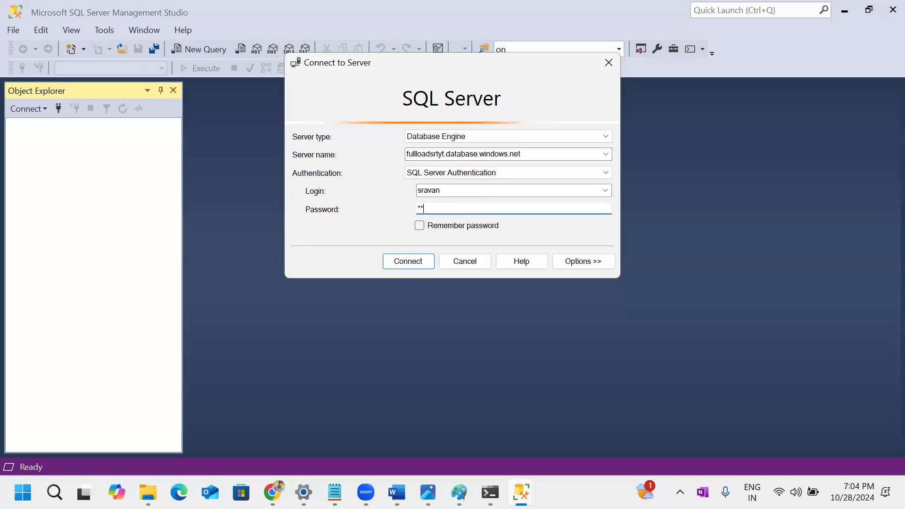
{"action": "type", "text": "**"}
{"action": "left_click", "coordinate": [414, 259]}
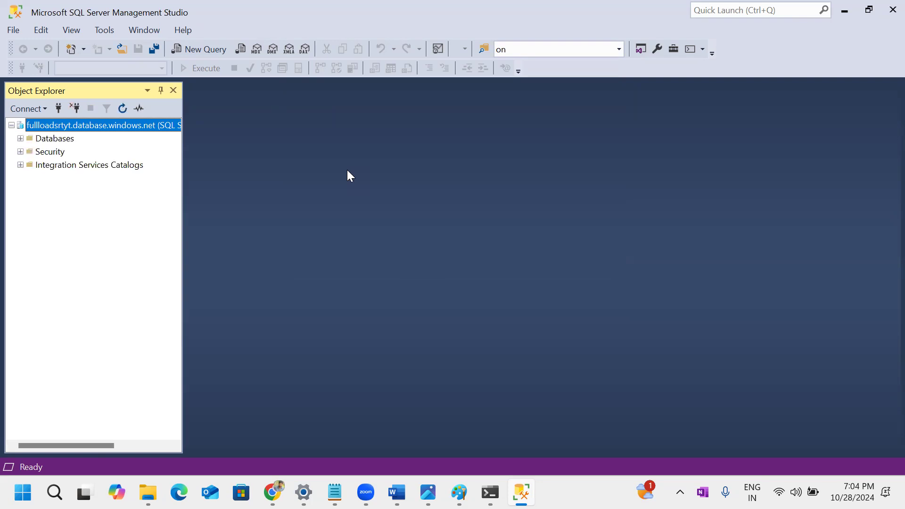
- Open a new query window on the fullloadsrtyt server and set its database to testdb
{"action": "left_click", "coordinate": [200, 52]}
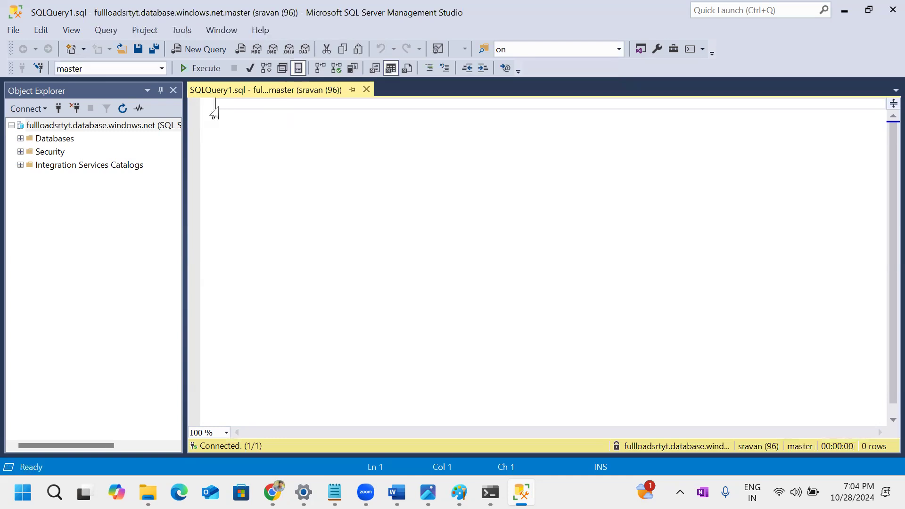
{"action": "left_click", "coordinate": [159, 68]}
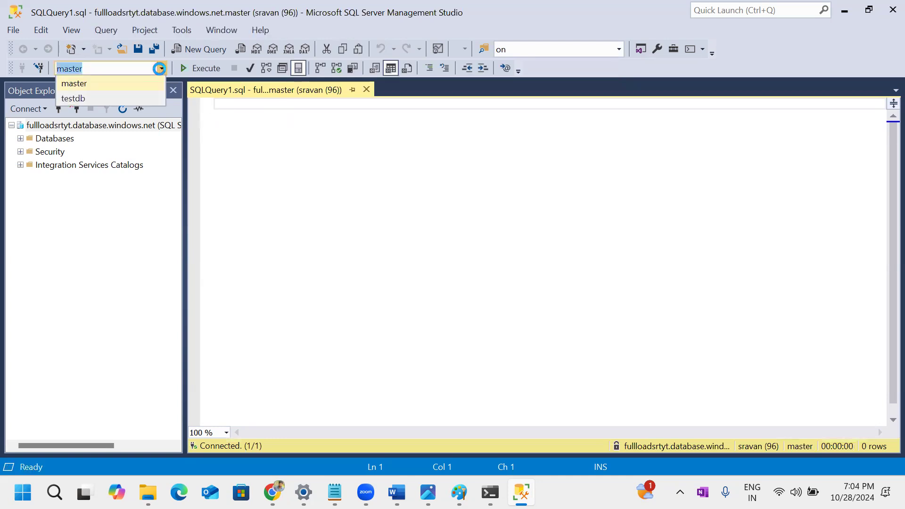
{"action": "left_click", "coordinate": [71, 95]}
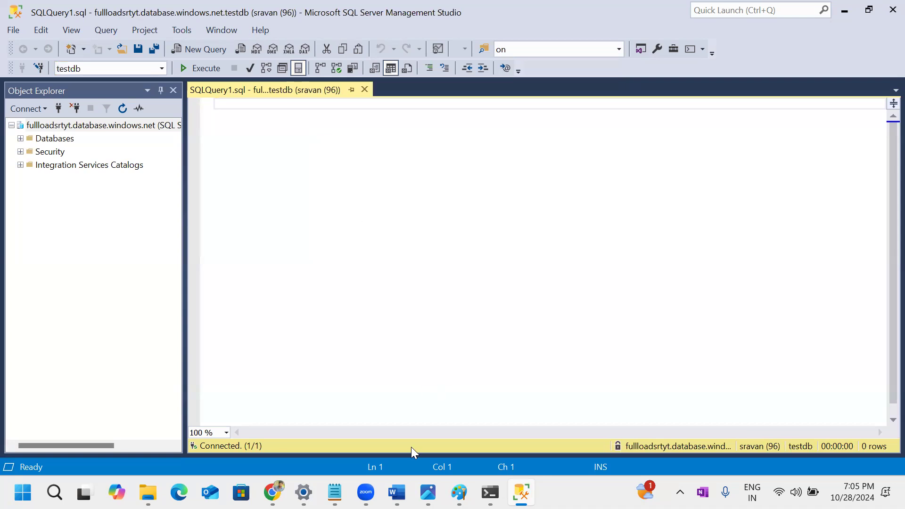
- Copy the Step1 SQL scripts, from table creations through the metadata inserts, from the Full_Load -V2 Word document into the testdb query
{"action": "key", "text": "alt+Tab"}
{"action": "scroll", "coordinate": [422, 286], "scroll_direction": "down", "scroll_amount": 10}
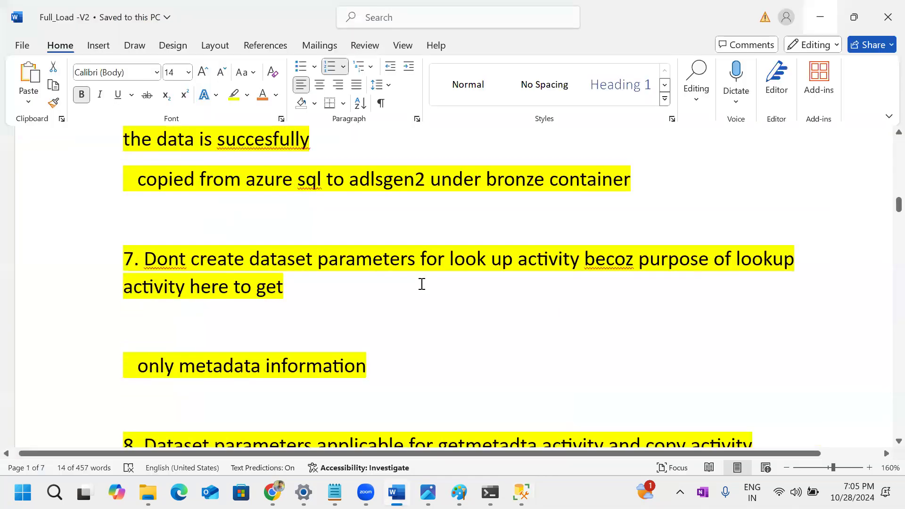
{"action": "scroll", "coordinate": [422, 286], "scroll_direction": "down", "scroll_amount": 3}
{"action": "scroll", "coordinate": [422, 285], "scroll_direction": "up", "scroll_amount": 3}
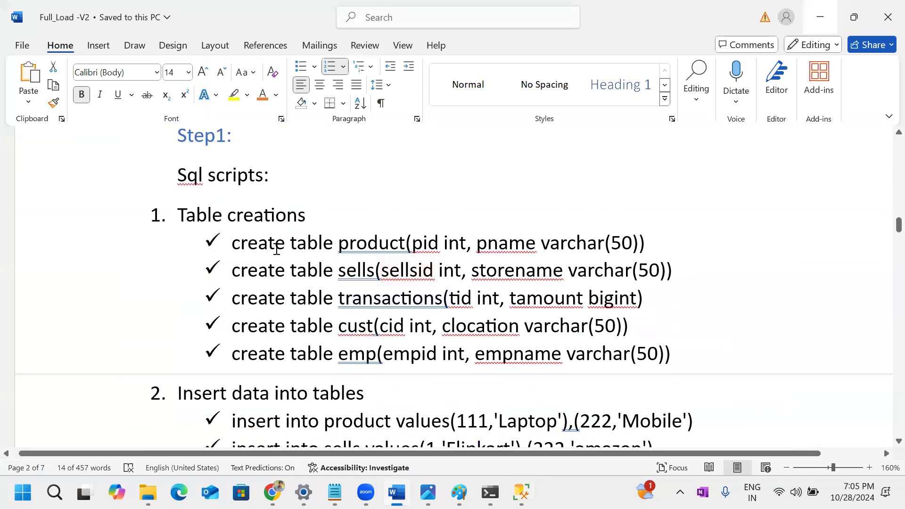
{"action": "left_click_drag", "start_coordinate": [173, 210], "coordinate": [622, 336]}
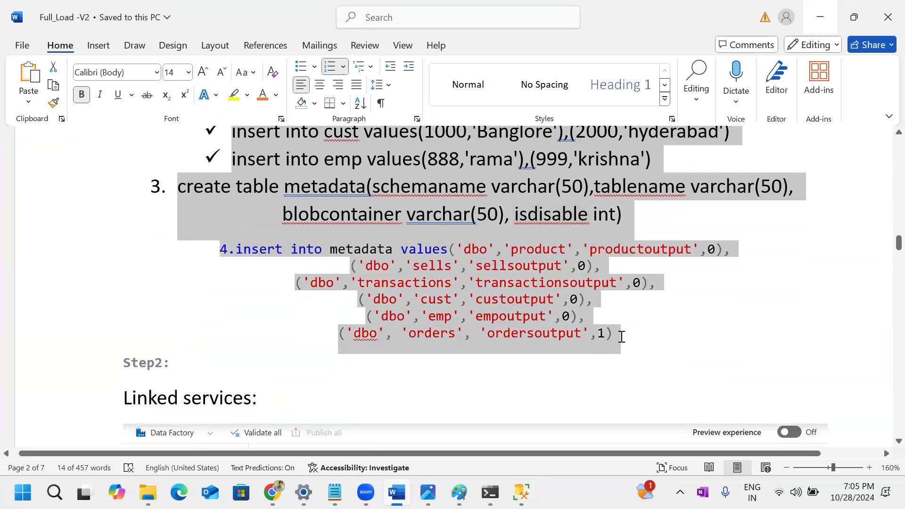
{"action": "key", "text": "alt+Tab"}
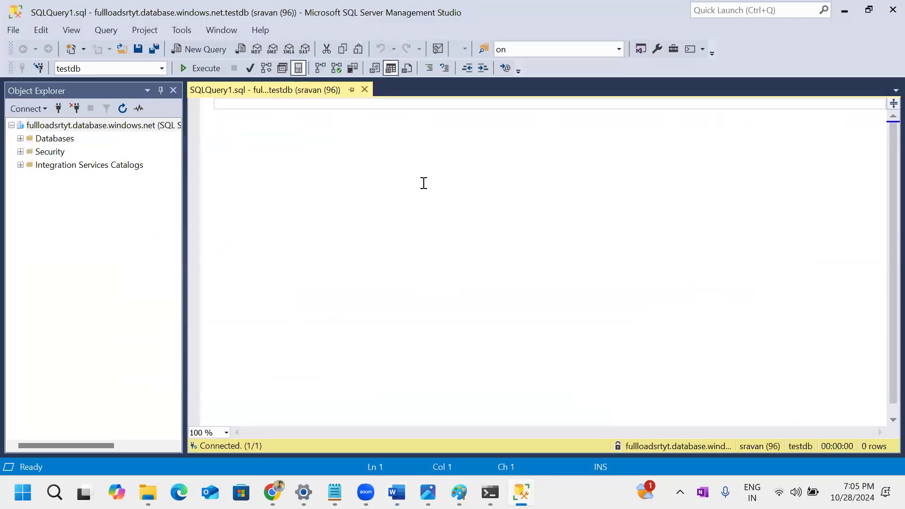
{"action": "type", "text": "1.\tTable creations \tcreate table product(pid int, pname varchar(50)) \tcreate table sells(sellsid int, storename varchar(50)) \tcreate table transactions(tid int, tamount bigint) \tcreate table cust(cid int, clocation varchar(50)) \tcreate table emp(empid int, empname varchar(50)) 2.\tInsert data into tables \tinsert into product values(111,'Laptop'),(222,'Mobile') \tinsert into sells values(1,'Flipkart'),(222,'amazon') \tinsert into transactions values(101,1000),(202,2000) \tinsert into cust values(1000,'Banglore'),(2000,'hyderabad') \tinsert into emp values(888,'rama'),(999,'krishna') 3.\tcreate table metadata(schemaname varchar(50),tablename varchar(50),                       blobcontainer varchar(50), isdisable int) 4.insert into metadata values('dbo','product','productoutput',0), ('dbo','sells','sellsoutput',0), ('dbo','transactions','transactionsoutput',0), ('dbo','cust','custoutput',0), ('dbo','emp','empoutput',0), ('dbo', 'orders', 'ordersoutput',1)"}
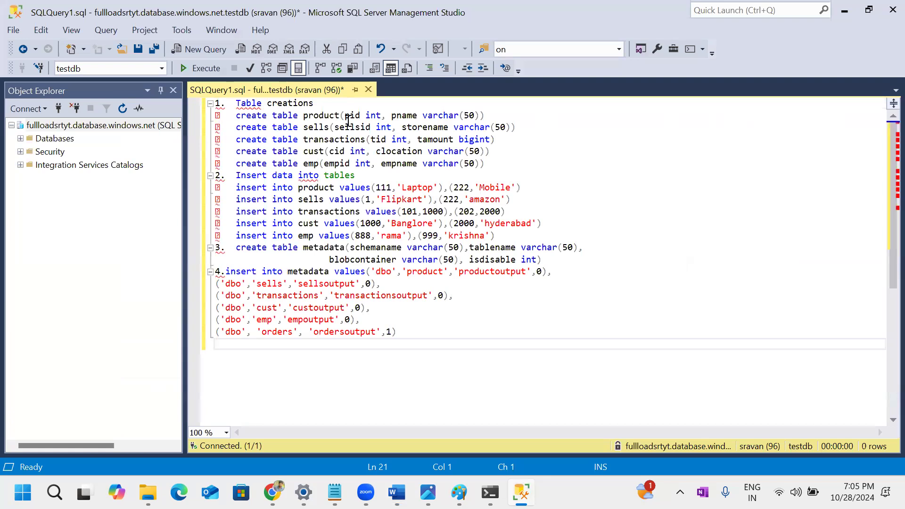
- Delete the "1. Table creations" heading and the "2." numbering, and separate the create statements from the insert section with blank lines
{"action": "left_click_drag", "start_coordinate": [323, 105], "coordinate": [202, 103]}
{"action": "key", "text": "Delete"}
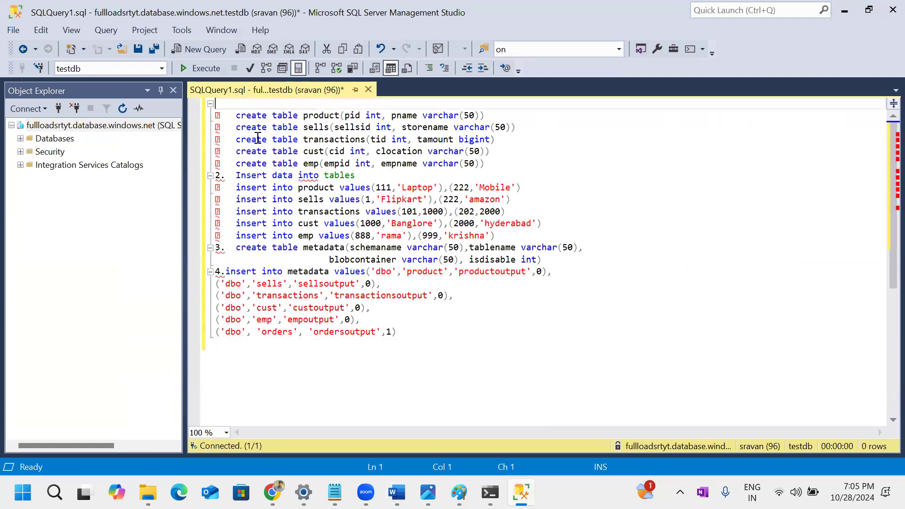
{"action": "left_click", "coordinate": [512, 165]}
{"action": "key", "text": "Return"}
{"action": "key", "text": "Return"}
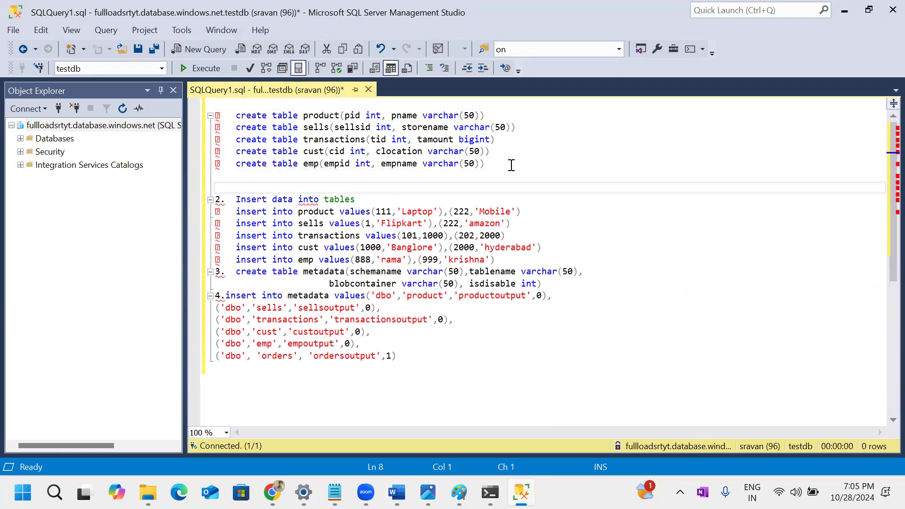
{"action": "left_click", "coordinate": [228, 203]}
{"action": "key", "text": "BackSpace"}
{"action": "key", "text": "BackSpace"}
- Remove the invalid bullet characters in front of the five create table statements, keeping each statement on its own line
{"action": "left_click", "coordinate": [225, 120]}
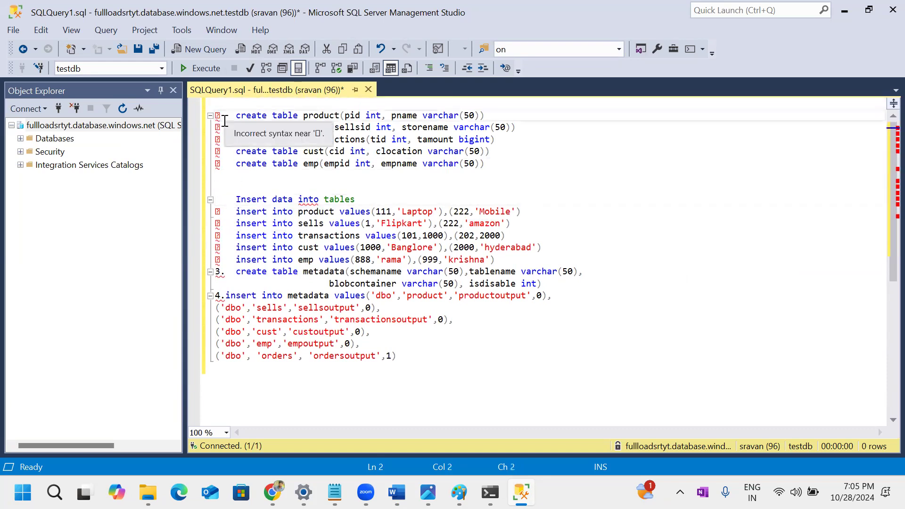
{"action": "key", "text": "BackSpace"}
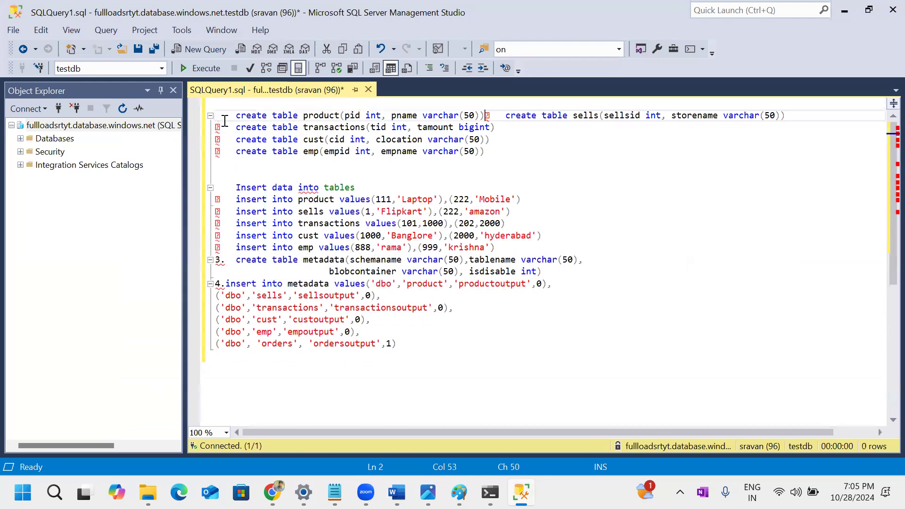
{"action": "key", "text": "ctrl+z"}
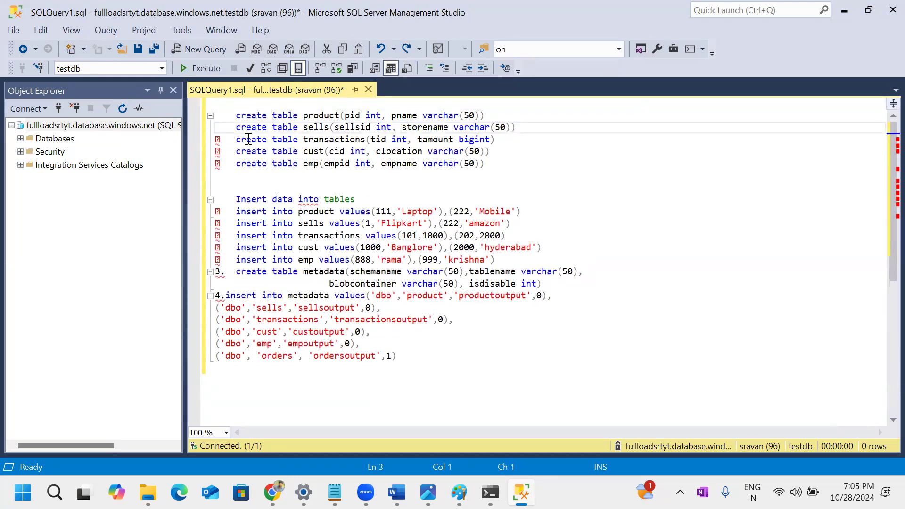
{"action": "key", "text": "Down"}
{"action": "key", "text": "Down"}
{"action": "key", "text": "Down"}
{"action": "key", "text": "Down"}
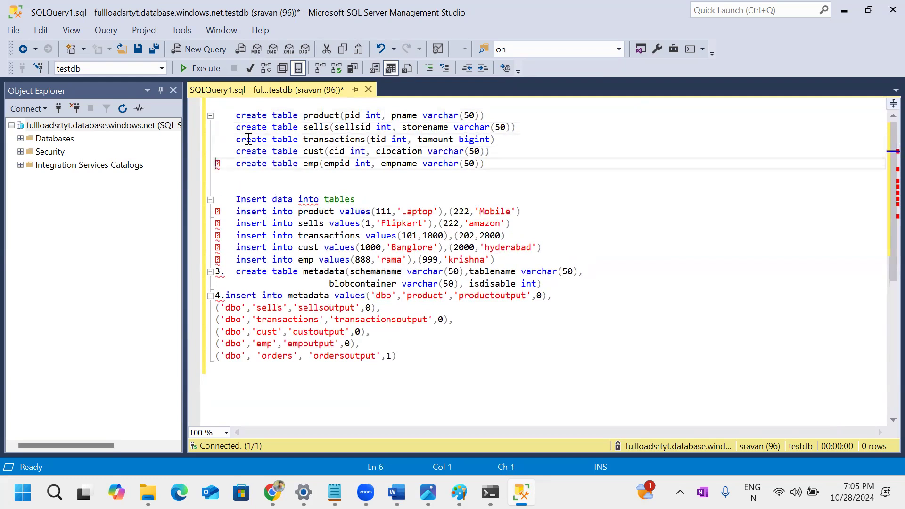
- Review the create table statements for product, sells, transactions, cust and emp
{"action": "left_click", "coordinate": [534, 234]}
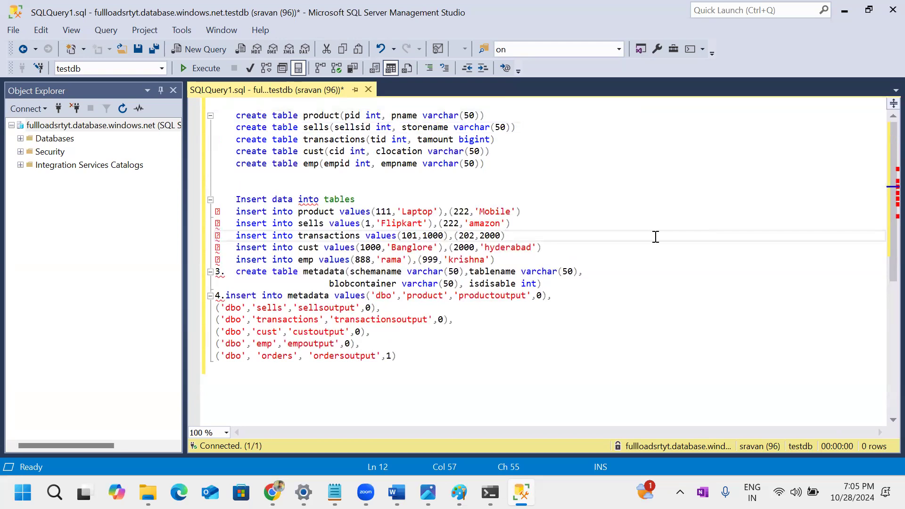
{"action": "left_click_drag", "start_coordinate": [488, 115], "coordinate": [194, 106]}
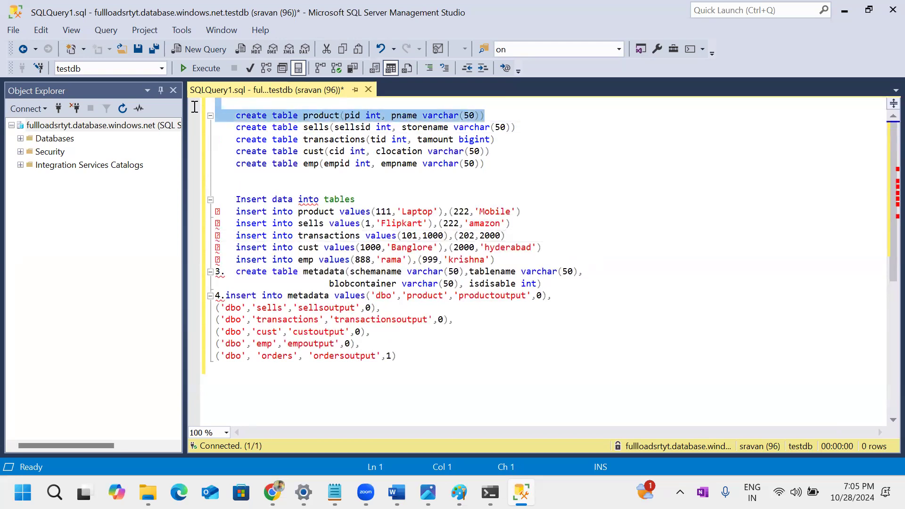
{"action": "left_click", "coordinate": [301, 166]}
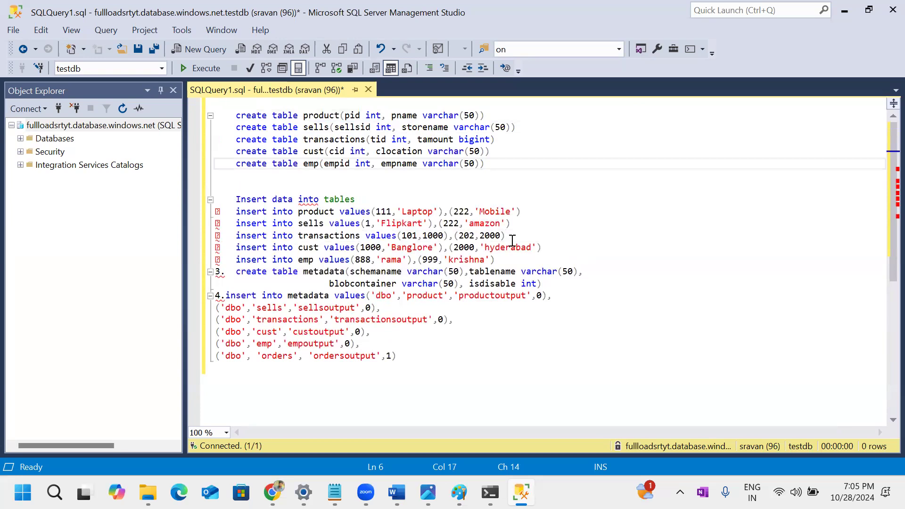
{"action": "key", "text": "Up"}
{"action": "key", "text": "Up"}
{"action": "key", "text": "Up"}
{"action": "key", "text": "Up"}
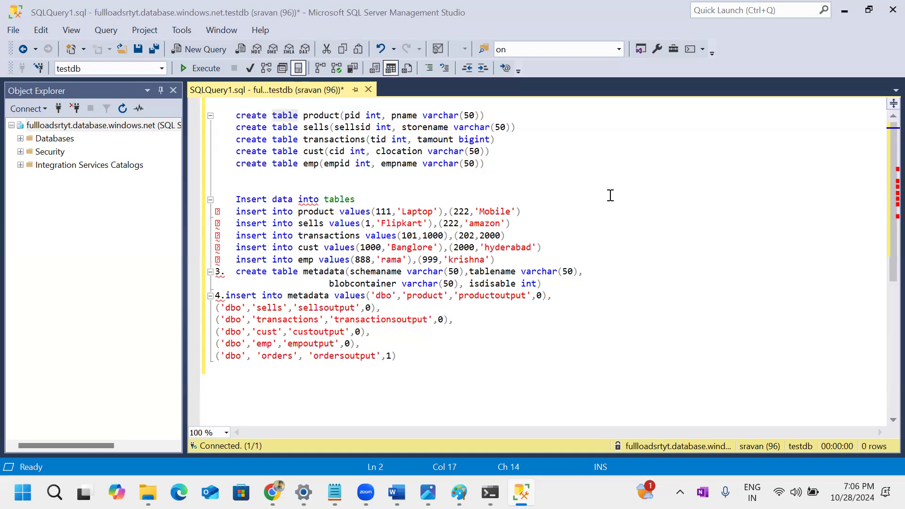
{"action": "left_click_drag", "start_coordinate": [501, 169], "coordinate": [194, 115]}
{"action": "left_click", "coordinate": [477, 171]}
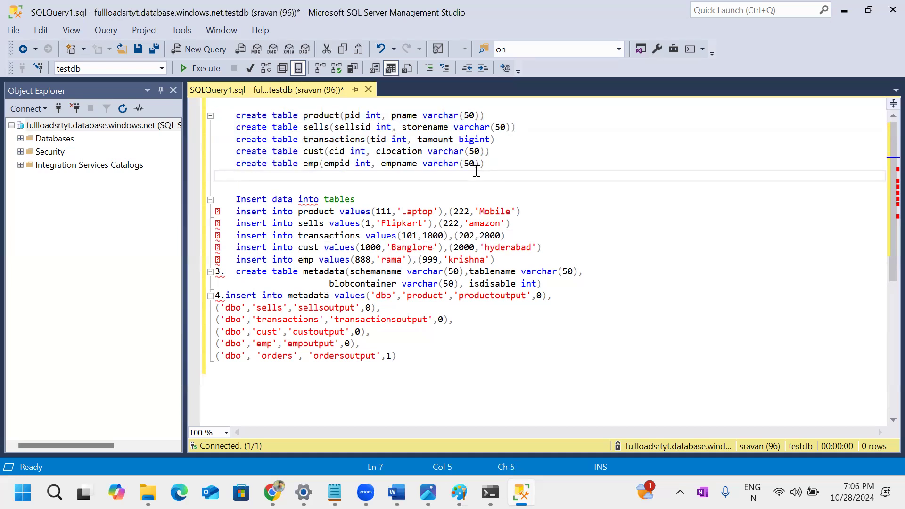
{"action": "left_click", "coordinate": [506, 166]}
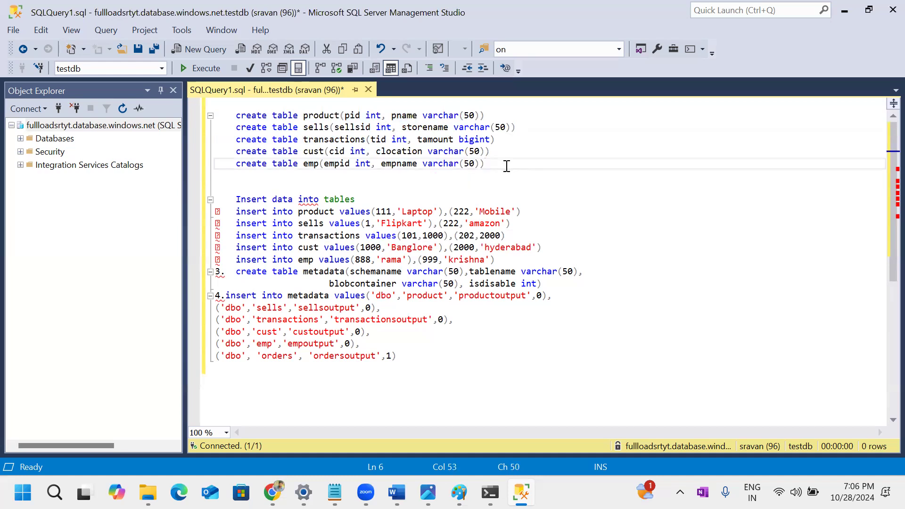
{"action": "left_click_drag", "start_coordinate": [235, 115], "coordinate": [530, 115]}
{"action": "left_click", "coordinate": [513, 168]}
- Enlarge the query text and examine the product statement's create table keywords, table name and column list
{"action": "scroll", "coordinate": [491, 156], "scroll_direction": "up", "scroll_amount": 4, "text": "ctrl"}
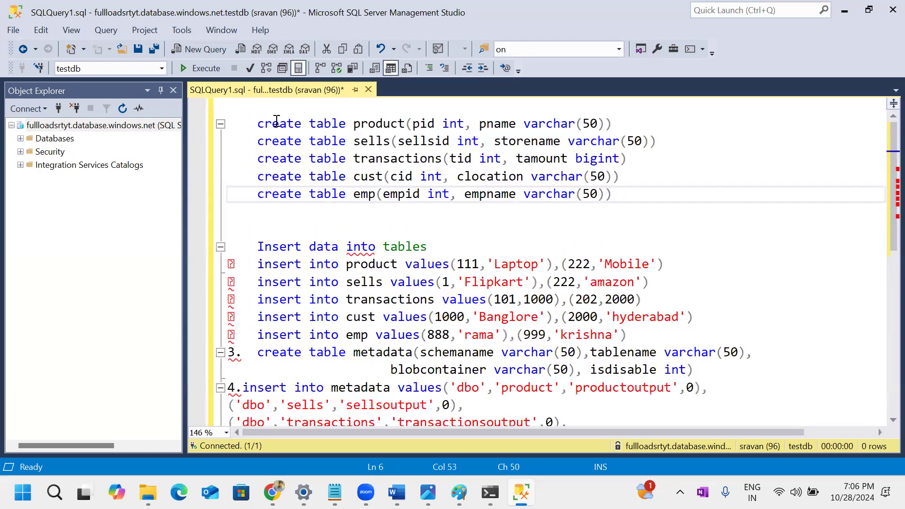
{"action": "double_click", "coordinate": [275, 124]}
{"action": "double_click", "coordinate": [324, 141]}
{"action": "double_click", "coordinate": [328, 124]}
{"action": "double_click", "coordinate": [380, 124]}
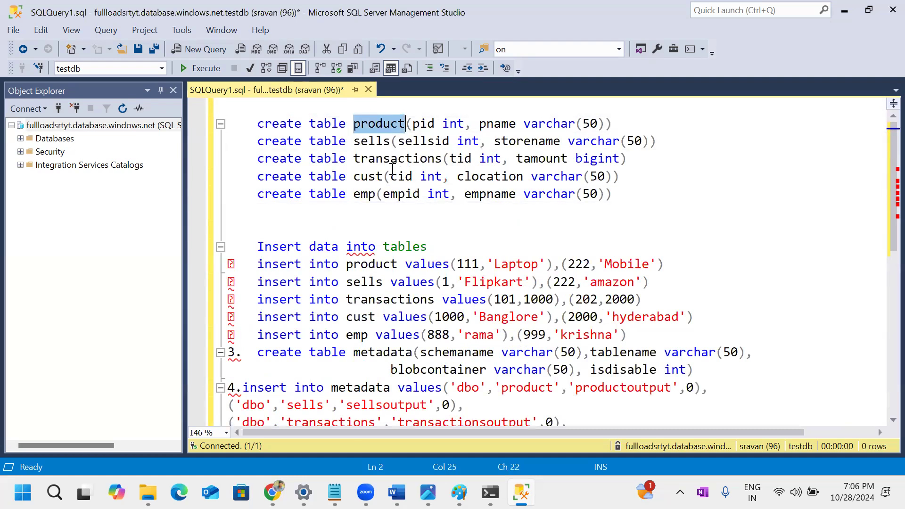
{"action": "left_click", "coordinate": [419, 191]}
{"action": "double_click", "coordinate": [397, 125]}
{"action": "left_click", "coordinate": [443, 194]}
{"action": "left_click_drag", "start_coordinate": [413, 123], "coordinate": [604, 124]}
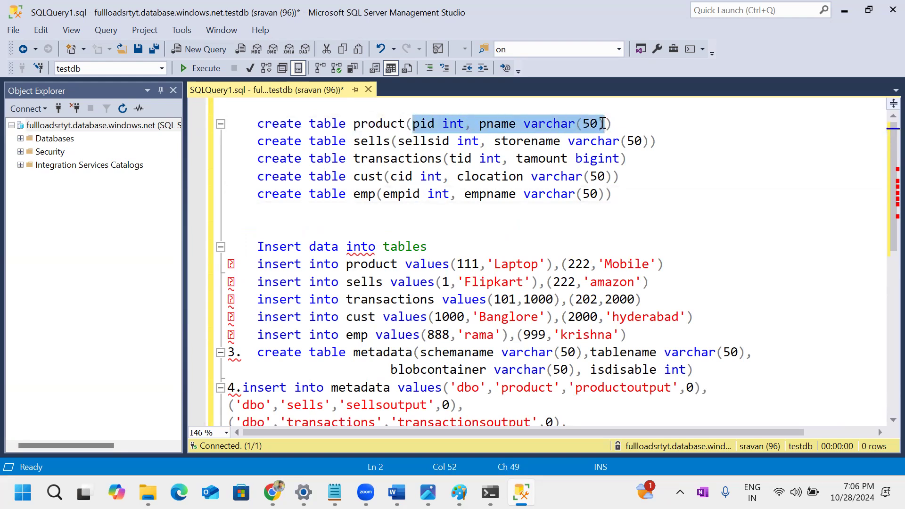
{"action": "left_click", "coordinate": [618, 179]}
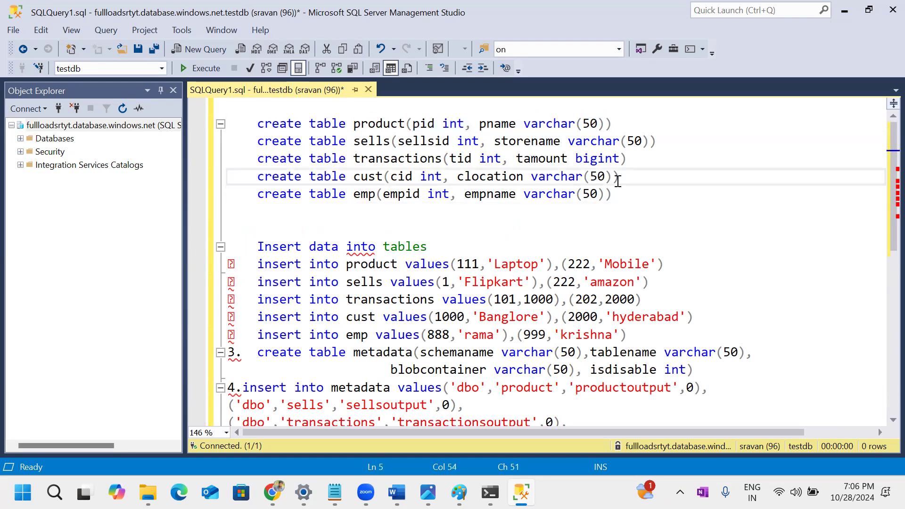
{"action": "left_click_drag", "start_coordinate": [413, 123], "coordinate": [618, 124]}
{"action": "left_click", "coordinate": [488, 158]}
{"action": "left_click", "coordinate": [616, 142]}
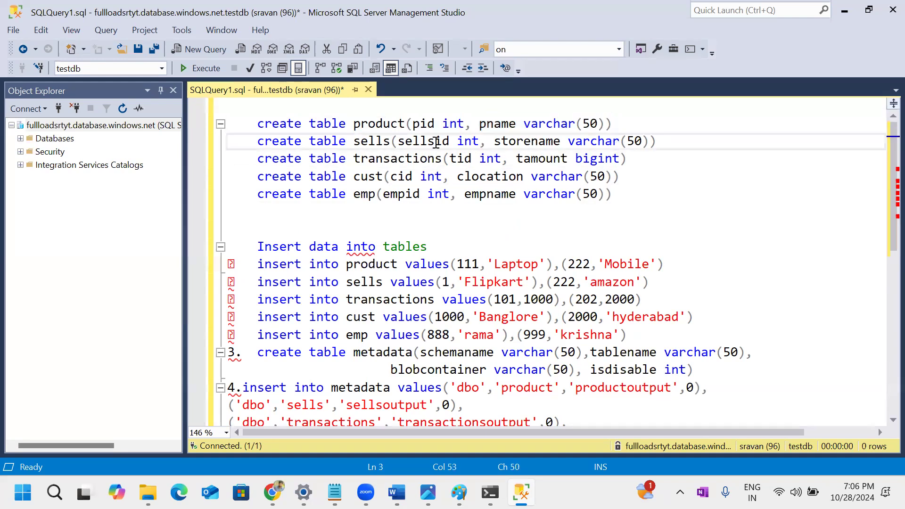
- Examine the pid and pname column definitions and their data types in the product table's create statement
{"action": "double_click", "coordinate": [419, 123]}
{"action": "double_click", "coordinate": [453, 124]}
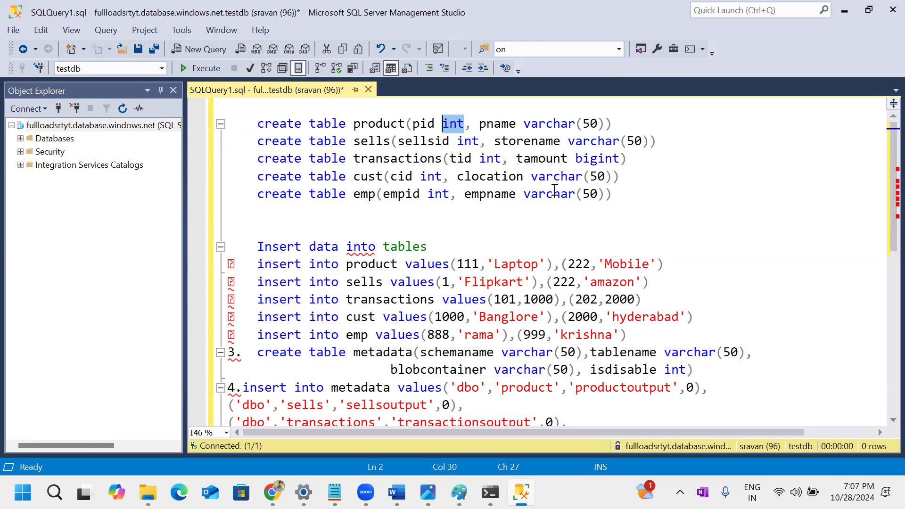
{"action": "left_click", "coordinate": [485, 160]}
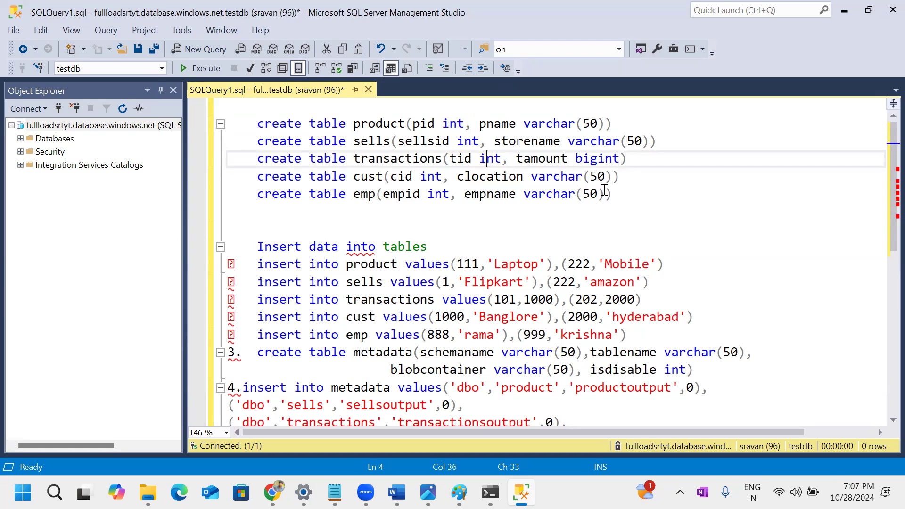
{"action": "left_click_drag", "start_coordinate": [399, 124], "coordinate": [466, 121]}
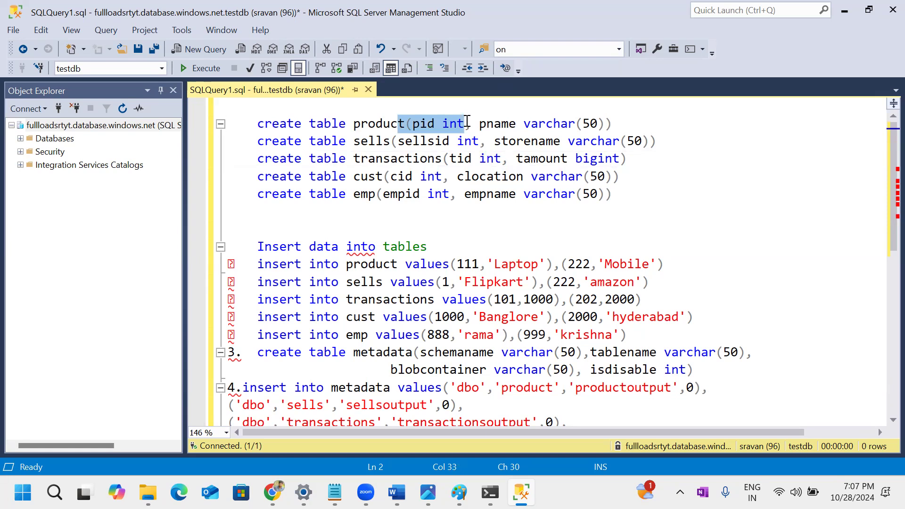
{"action": "left_click", "coordinate": [469, 162]}
{"action": "left_click_drag", "start_coordinate": [472, 124], "coordinate": [255, 121]}
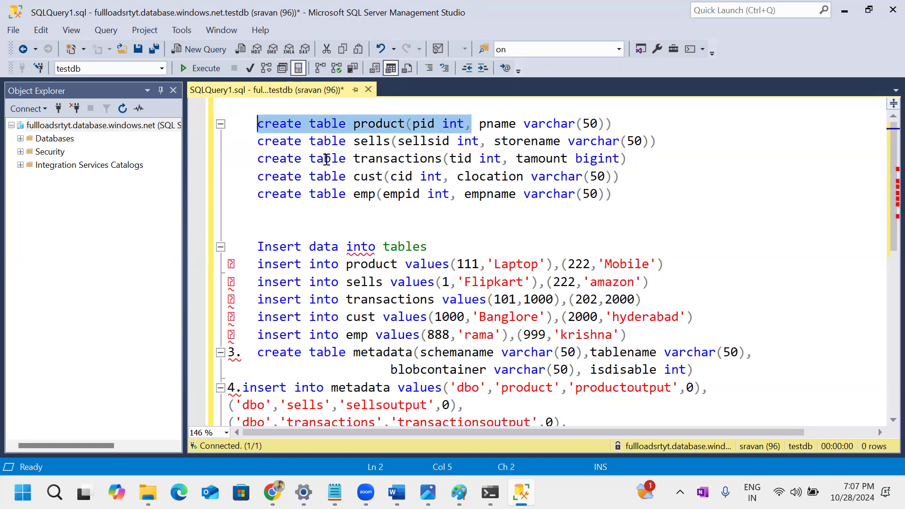
{"action": "left_click", "coordinate": [425, 128]}
{"action": "left_click_drag", "start_coordinate": [464, 124], "coordinate": [258, 119]}
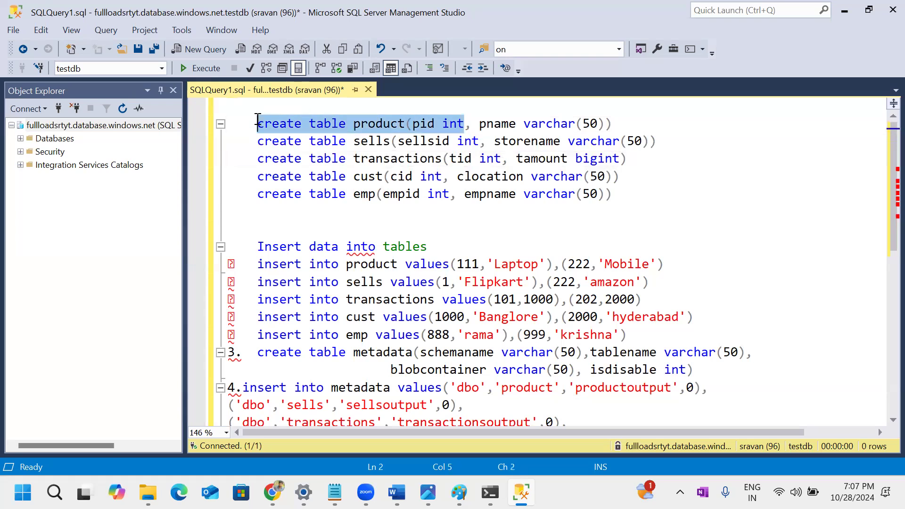
{"action": "left_click", "coordinate": [347, 170]}
{"action": "left_click_drag", "start_coordinate": [464, 123], "coordinate": [255, 123]}
{"action": "left_click", "coordinate": [457, 195]}
{"action": "left_click_drag", "start_coordinate": [479, 123], "coordinate": [613, 124]}
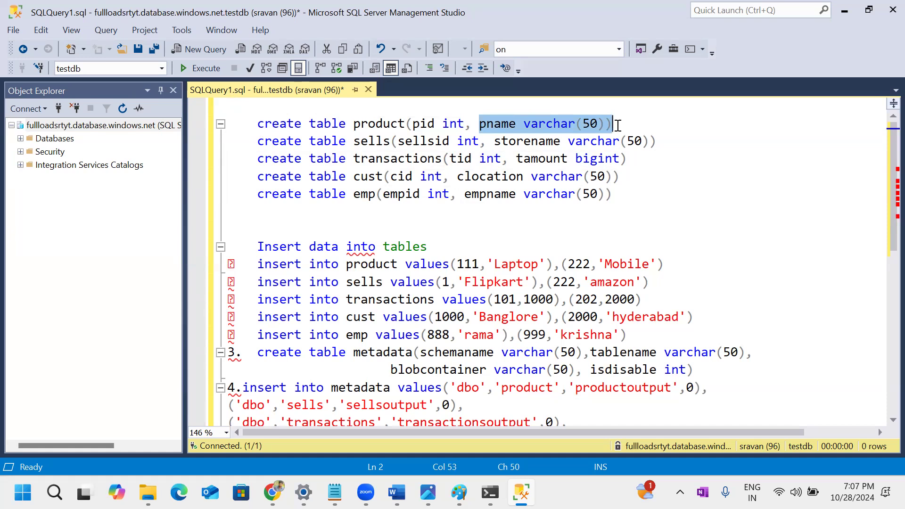
{"action": "left_click", "coordinate": [612, 177]}
{"action": "left_click_drag", "start_coordinate": [546, 124], "coordinate": [576, 124]}
{"action": "double_click", "coordinate": [575, 123]}
{"action": "left_click", "coordinate": [529, 125]}
{"action": "double_click", "coordinate": [529, 124]}
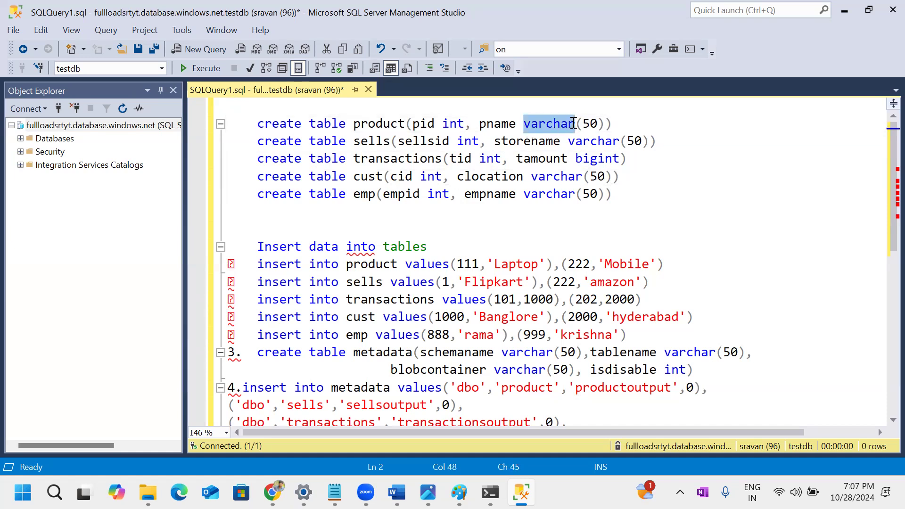
- Compare the full product create statement with the sells statement and its sellsid and storename columns
{"action": "left_click_drag", "start_coordinate": [622, 124], "coordinate": [206, 120]}
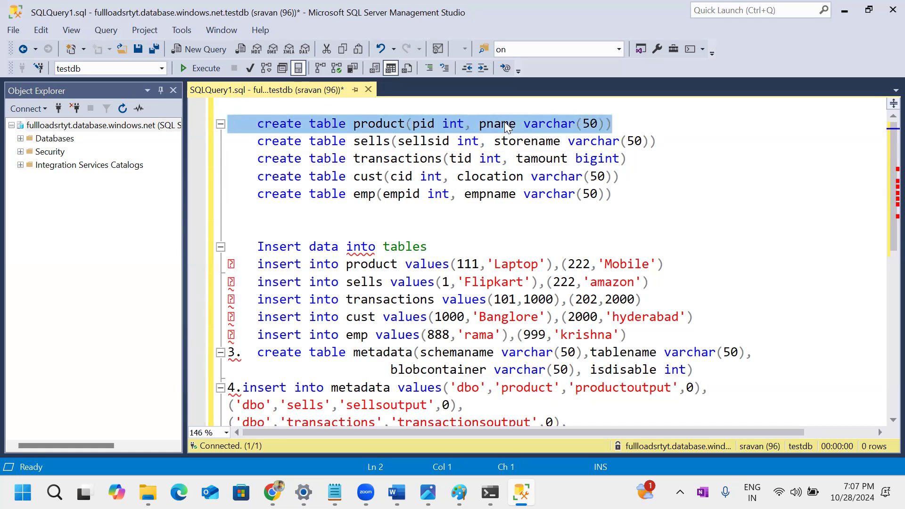
{"action": "left_click", "coordinate": [520, 176]}
{"action": "left_click_drag", "start_coordinate": [257, 144], "coordinate": [661, 142]}
{"action": "left_click", "coordinate": [584, 174]}
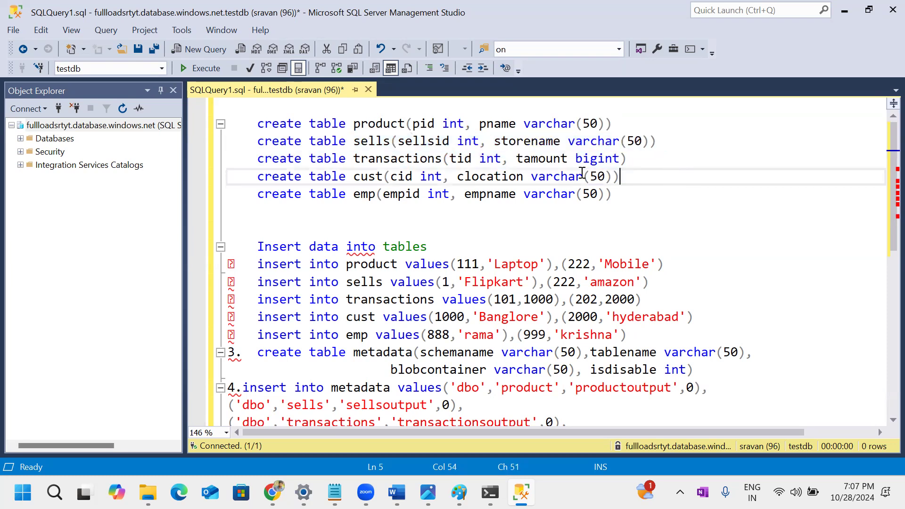
{"action": "left_click_drag", "start_coordinate": [398, 144], "coordinate": [650, 140]}
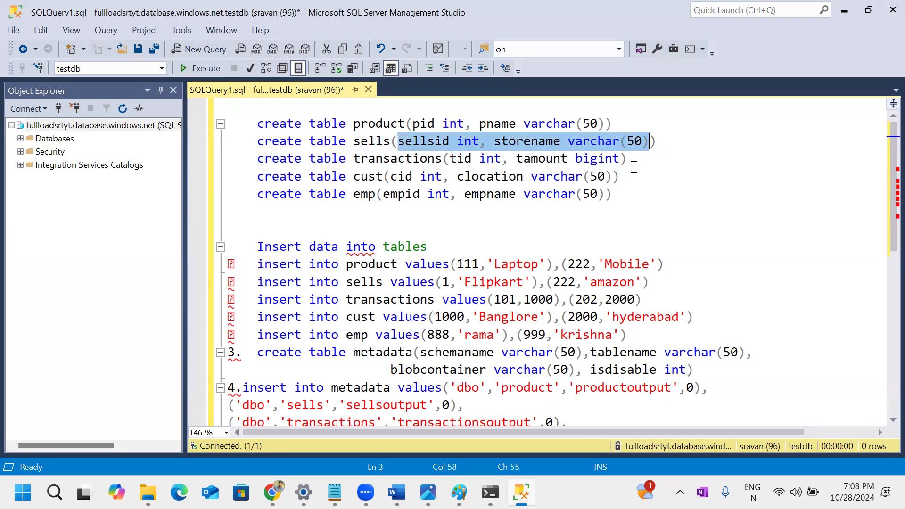
{"action": "left_click", "coordinate": [633, 170]}
- Execute only the five create table statements for product, sells, transactions, cust and emp in testdb
{"action": "left_click_drag", "start_coordinate": [613, 194], "coordinate": [223, 124]}
{"action": "left_click", "coordinate": [629, 207]}
{"action": "left_click_drag", "start_coordinate": [613, 123], "coordinate": [229, 113]}
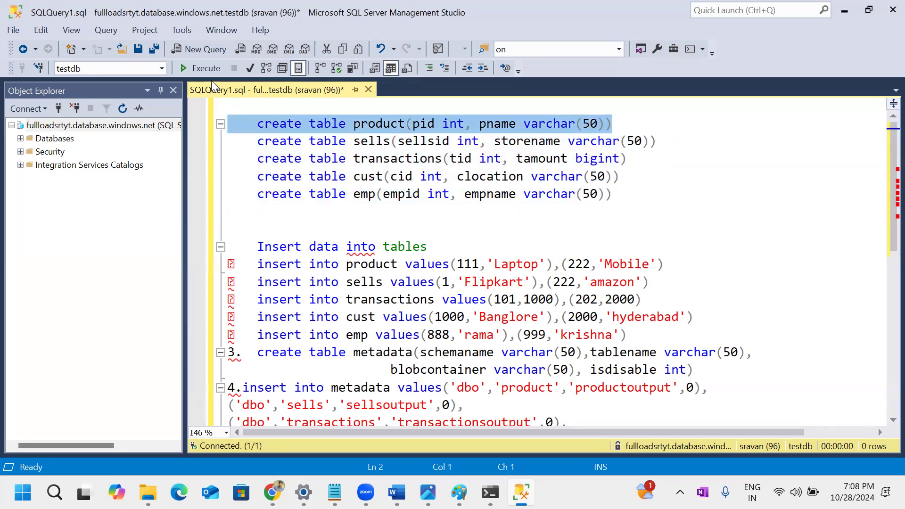
{"action": "left_click", "coordinate": [272, 123]}
{"action": "left_click_drag", "start_coordinate": [622, 195], "coordinate": [165, 124]}
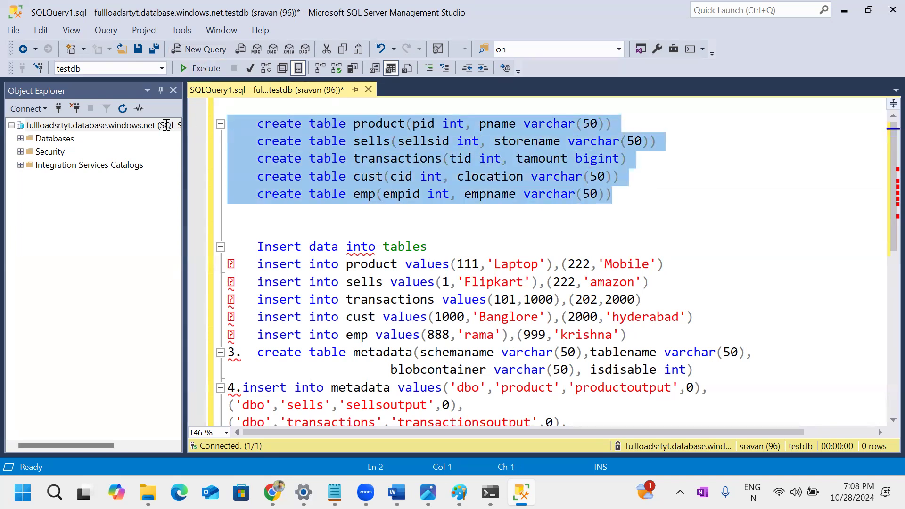
{"action": "left_click", "coordinate": [202, 71]}
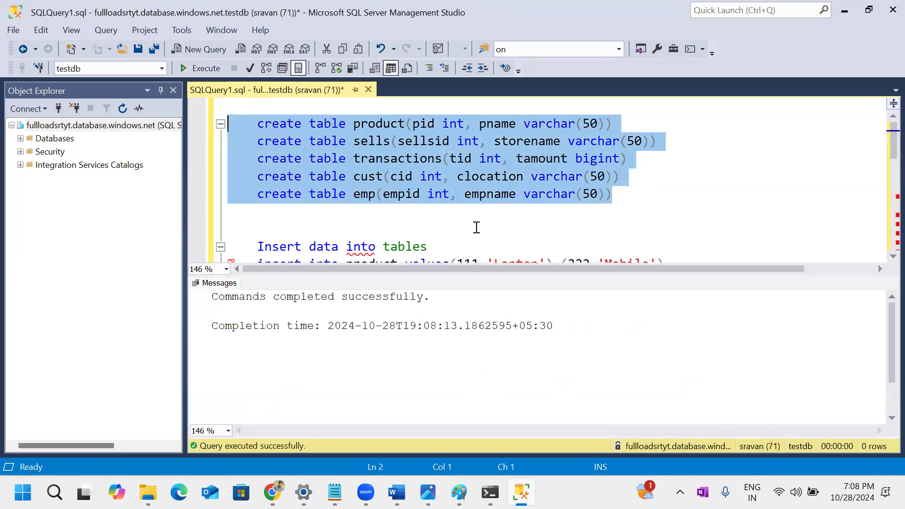
- Enlarge the query editor area and delete the "Insert data into tables" heading line above the insert statements
{"action": "left_click", "coordinate": [476, 227]}
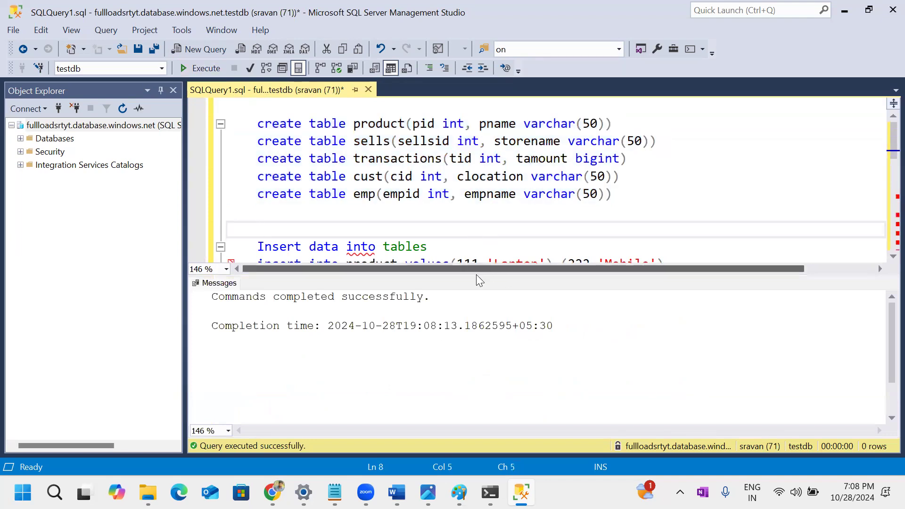
{"action": "left_click_drag", "start_coordinate": [481, 275], "coordinate": [466, 390]}
{"action": "scroll", "coordinate": [424, 268], "scroll_direction": "down", "scroll_amount": 1}
{"action": "scroll", "coordinate": [424, 269], "scroll_direction": "up", "scroll_amount": 1}
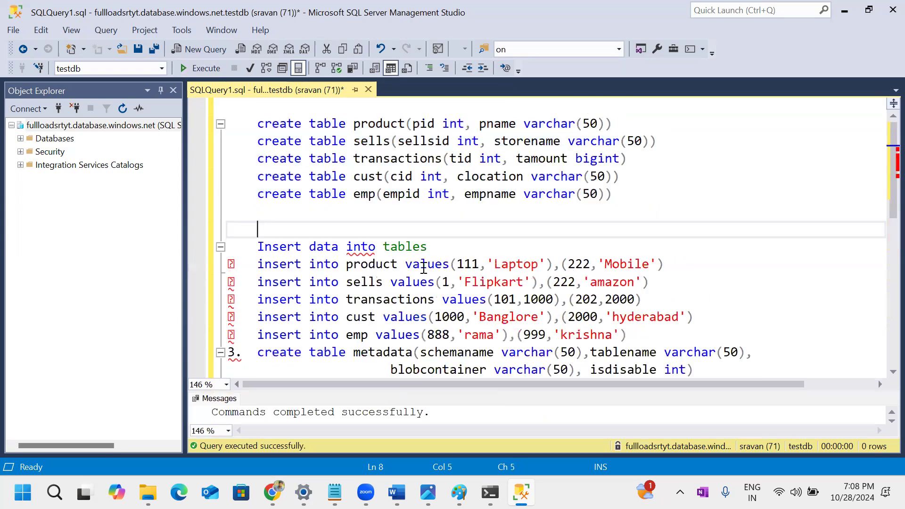
{"action": "left_click_drag", "start_coordinate": [428, 247], "coordinate": [198, 250]}
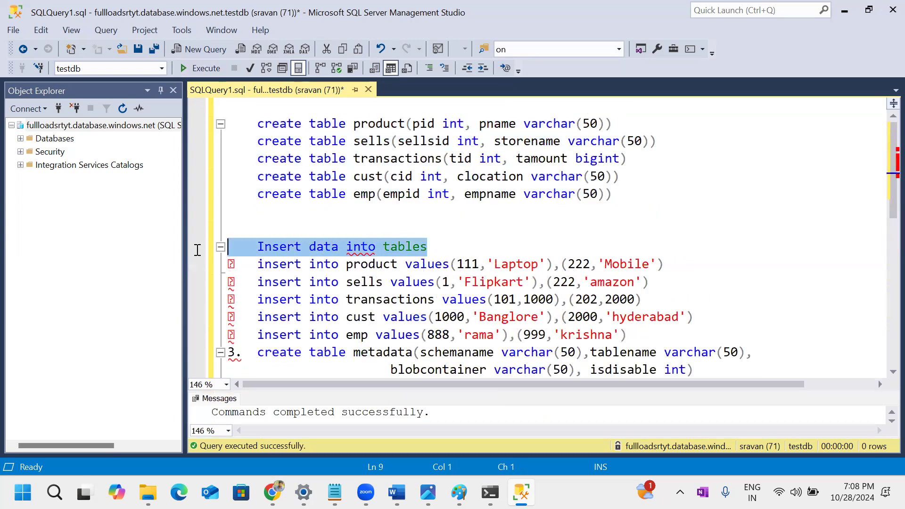
{"action": "key", "text": "Delete"}
- Remove the stray invalid character at the start of each of the five insert statements, from product to emp
{"action": "left_click", "coordinate": [239, 261]}
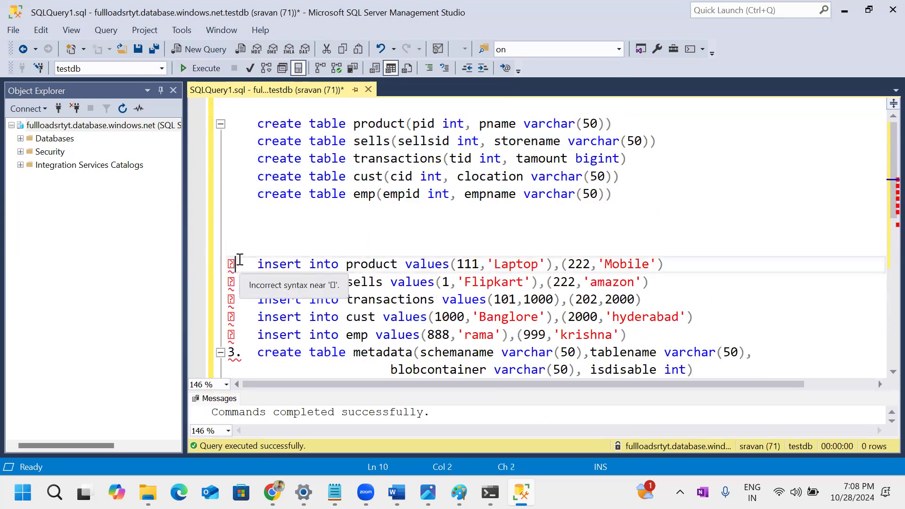
{"action": "key", "text": "End"}
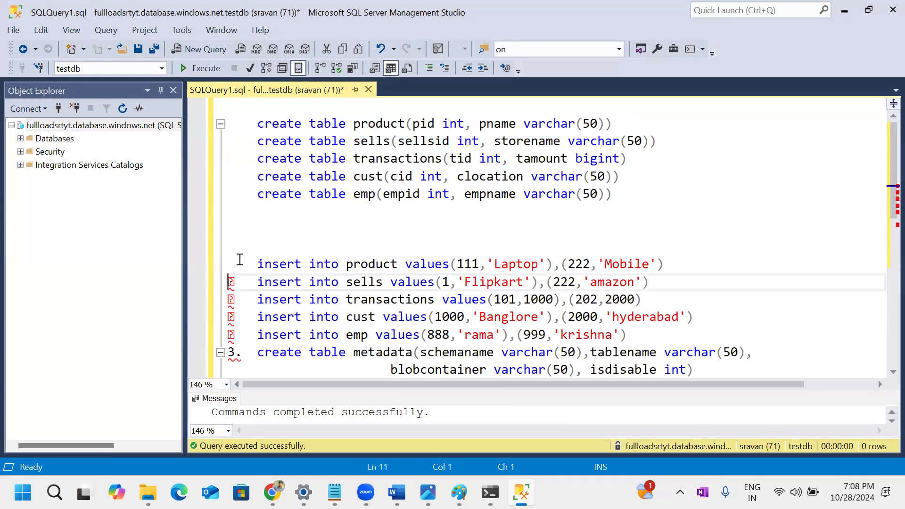
{"action": "key", "text": "Delete"}
{"action": "key", "text": "ctrl+z"}
{"action": "key", "text": "Down"}
{"action": "key", "text": "Down"}
{"action": "key", "text": "Down"}
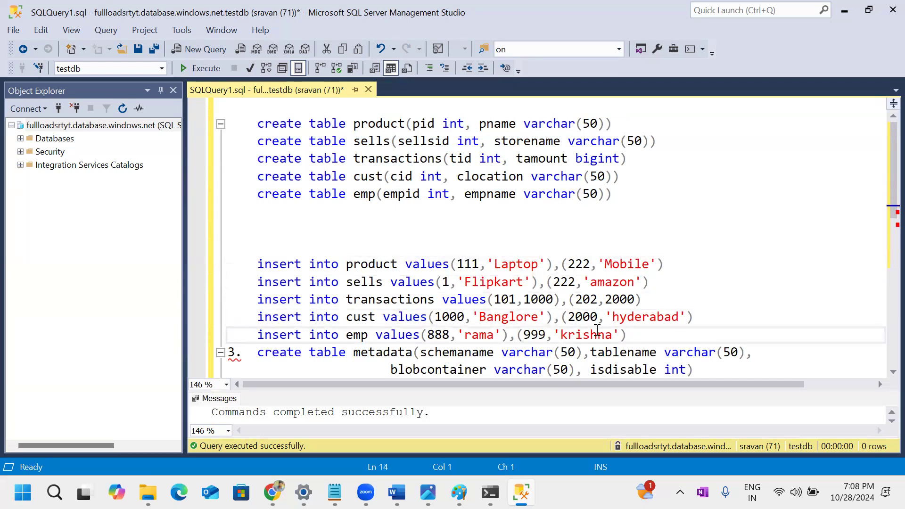
- Add three blank lines after the emp insert statement to separate it from the metadata statements
{"action": "left_click", "coordinate": [636, 342]}
{"action": "key", "text": "Return"}
{"action": "key", "text": "Return"}
{"action": "key", "text": "Return"}
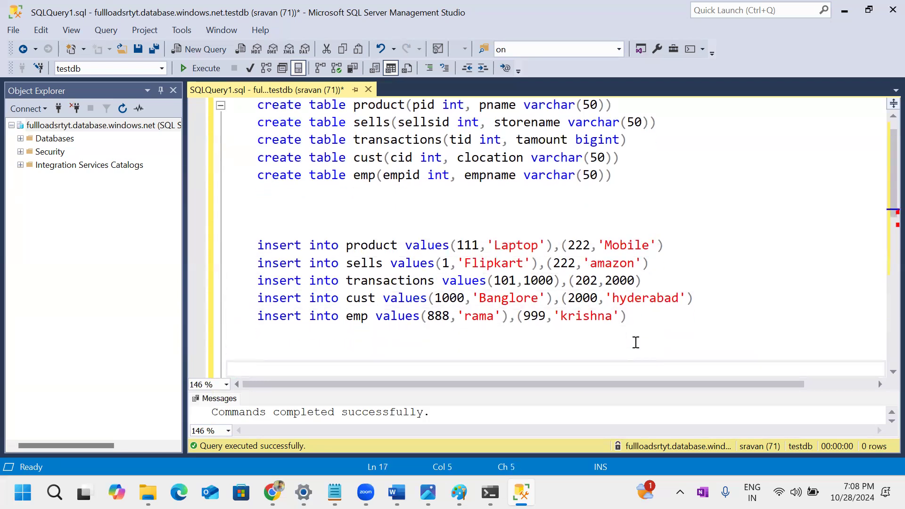
- Write the query "select * from dbo.product" between the create table statements and the insert statements
{"action": "left_click", "coordinate": [241, 207]}
{"action": "type", "text": "selec"}
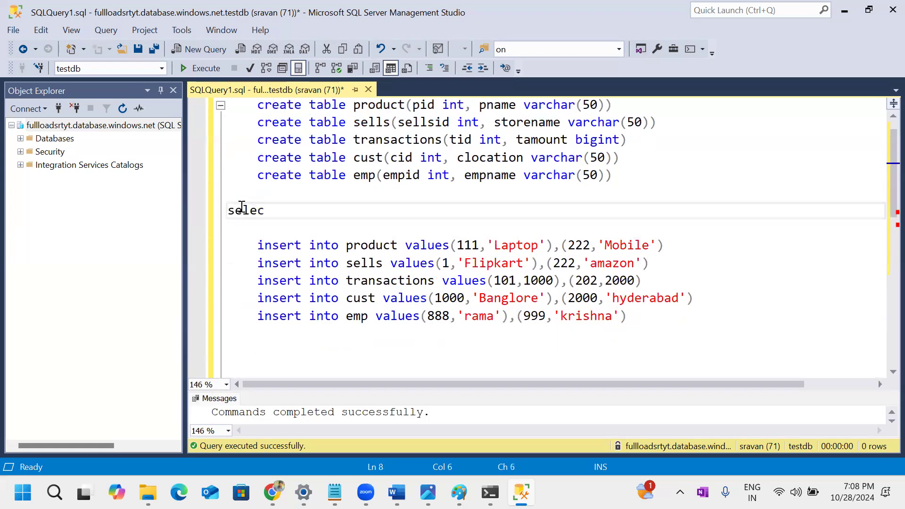
{"action": "type", "text": "t * from dbo.product"}
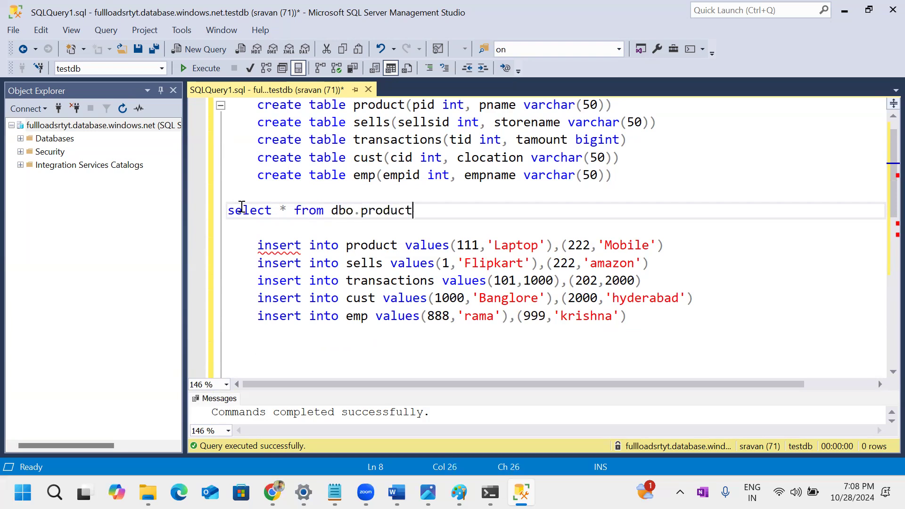
- Examine the dbo schema prefix and the product table name in the select query
{"action": "double_click", "coordinate": [340, 210]}
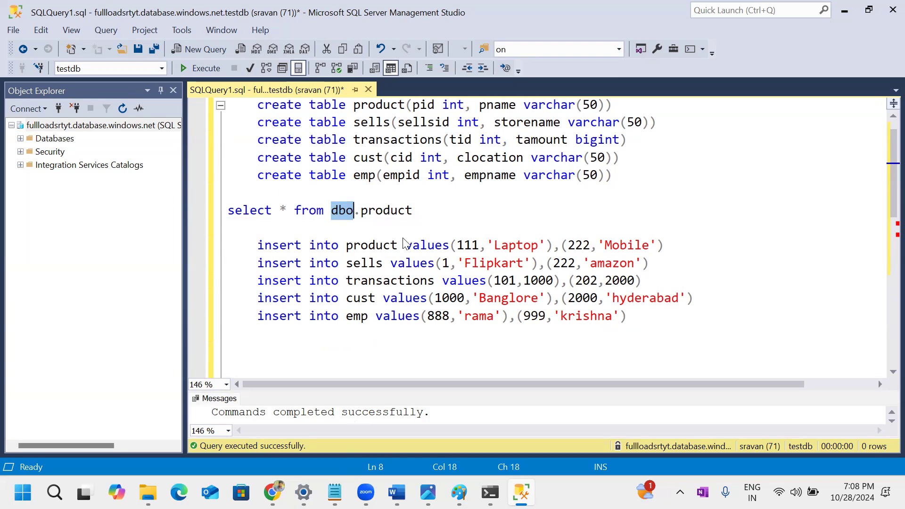
{"action": "double_click", "coordinate": [375, 212]}
{"action": "left_click", "coordinate": [372, 228]}
{"action": "double_click", "coordinate": [341, 211]}
{"action": "left_click", "coordinate": [351, 245]}
{"action": "left_click", "coordinate": [399, 262]}
{"action": "double_click", "coordinate": [343, 210]}
{"action": "left_click", "coordinate": [354, 263]}
{"action": "left_click", "coordinate": [345, 210]}
{"action": "double_click", "coordinate": [344, 210]}
{"action": "left_click", "coordinate": [369, 245]}
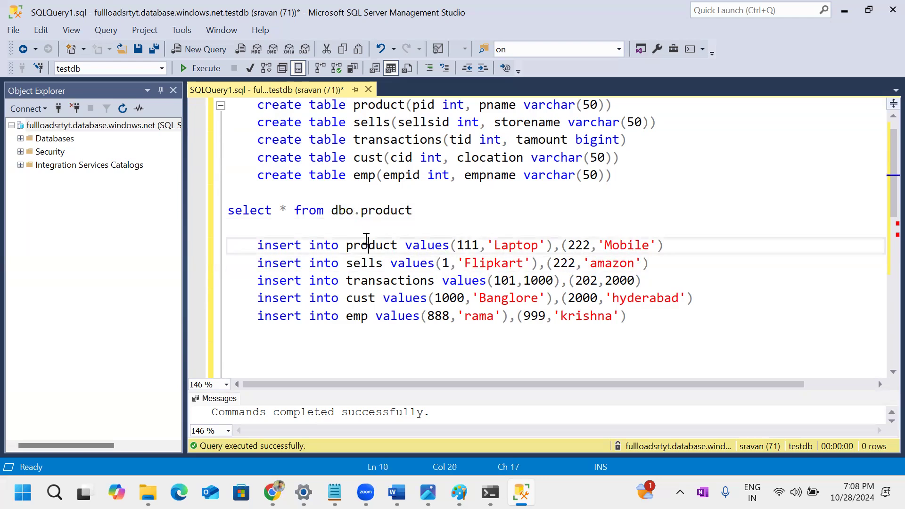
- Execute only the dbo.product select query and compare its result columns with the product table's pid and pname definitions
{"action": "left_click_drag", "start_coordinate": [419, 211], "coordinate": [214, 212]}
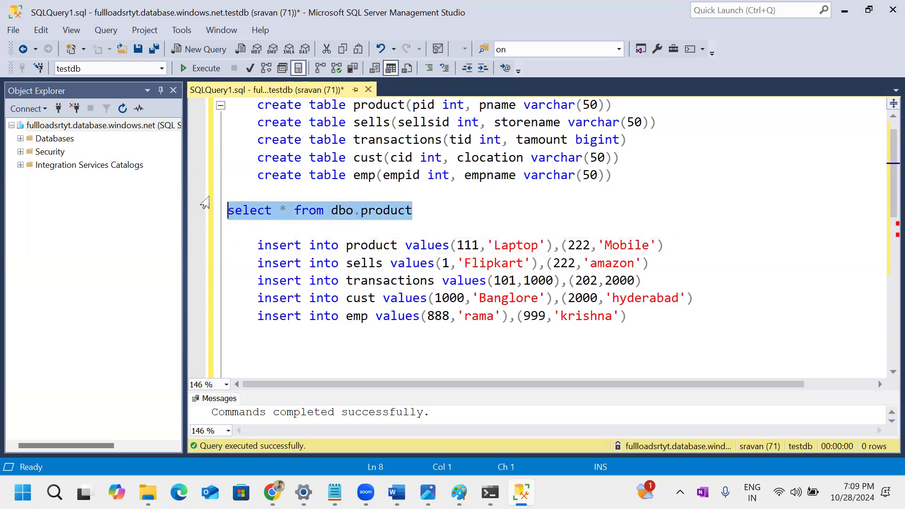
{"action": "left_click", "coordinate": [204, 68]}
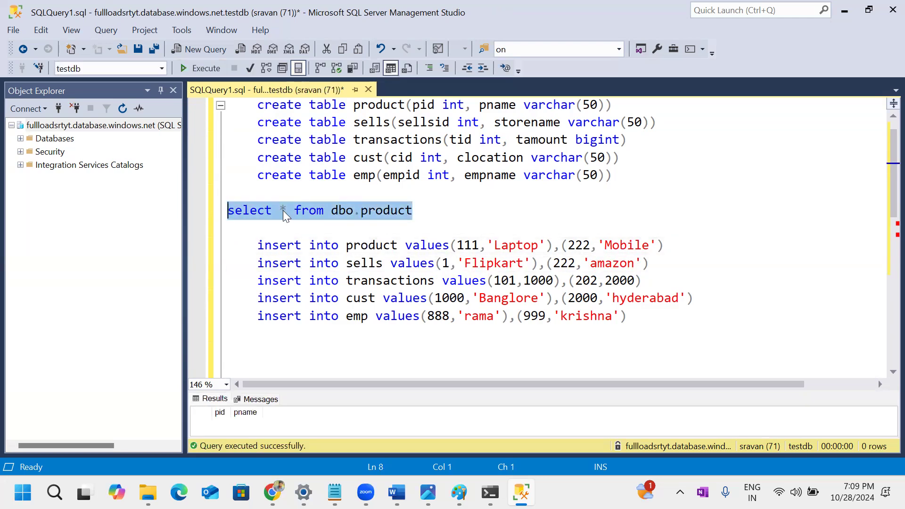
{"action": "left_click_drag", "start_coordinate": [498, 390], "coordinate": [485, 342]}
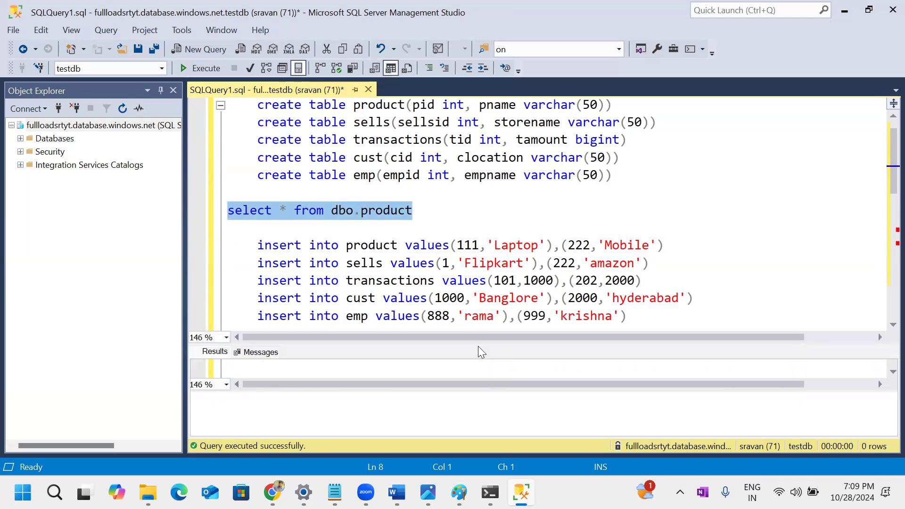
{"action": "left_click", "coordinate": [340, 210]}
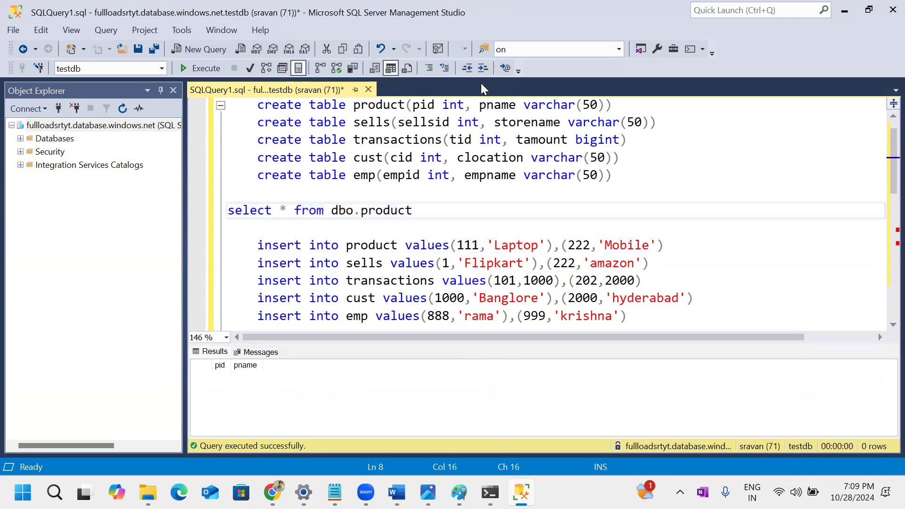
{"action": "left_click_drag", "start_coordinate": [413, 106], "coordinate": [598, 106]}
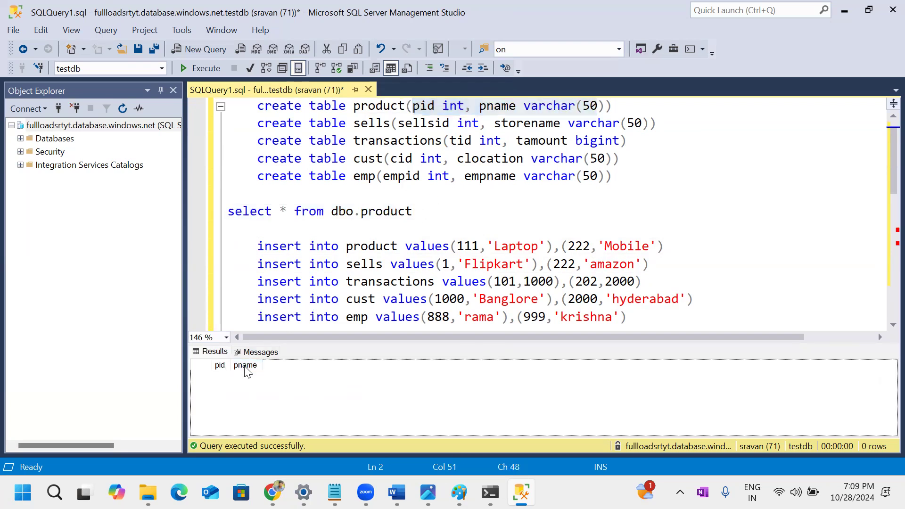
{"action": "left_click", "coordinate": [409, 265]}
- Examine the product insert statement's insert into keywords, table name and values keyword
{"action": "left_click_drag", "start_coordinate": [257, 246], "coordinate": [698, 251]}
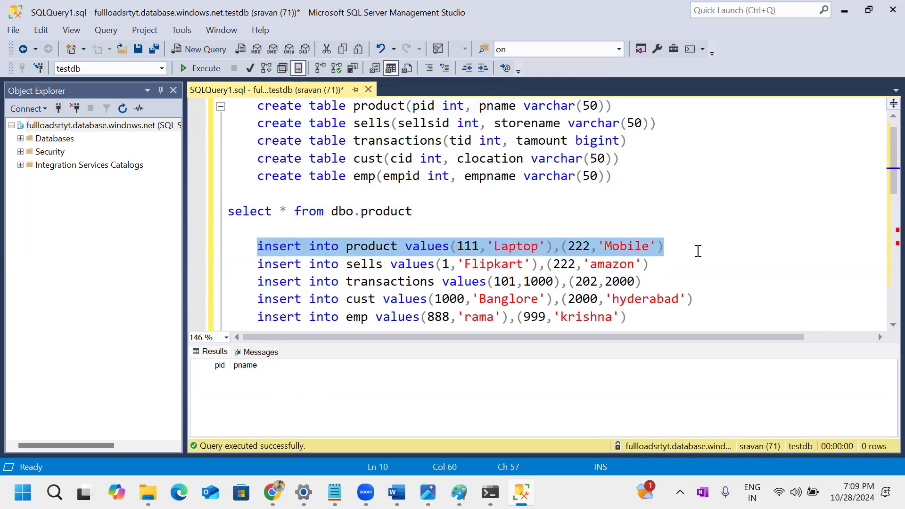
{"action": "left_click", "coordinate": [264, 248]}
{"action": "left_click", "coordinate": [313, 249]}
{"action": "left_click", "coordinate": [282, 247]}
{"action": "double_click", "coordinate": [282, 248]}
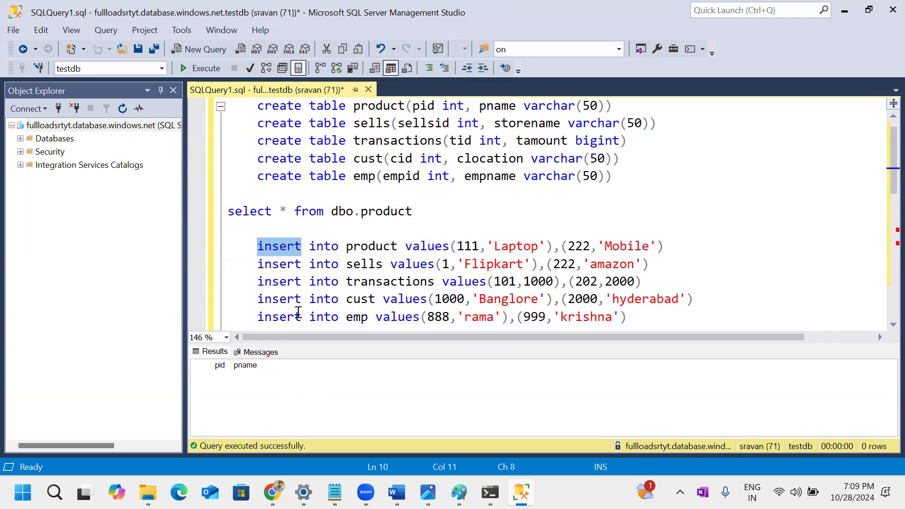
{"action": "double_click", "coordinate": [372, 247]}
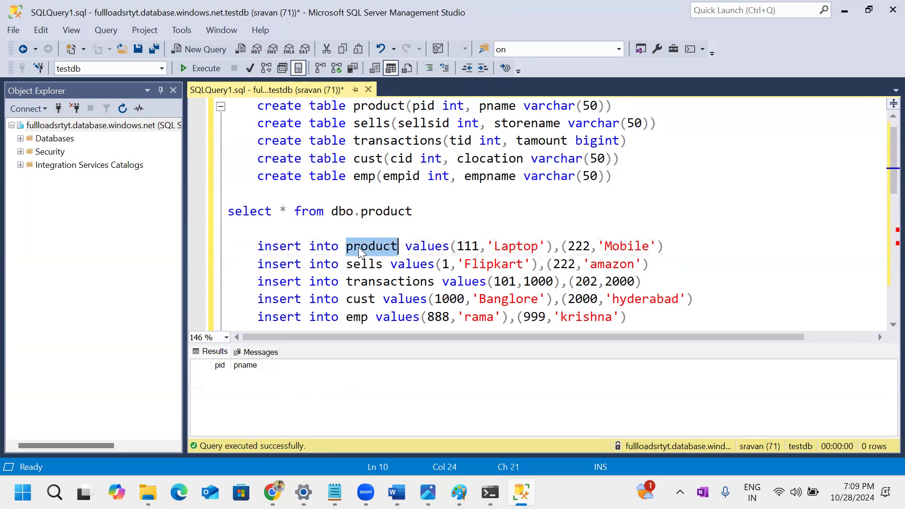
{"action": "double_click", "coordinate": [439, 248]}
- Match the pid and pname columns to the values 111, 222, 'Laptop' and 'Mobile' in the product insert statement
{"action": "double_click", "coordinate": [418, 108]}
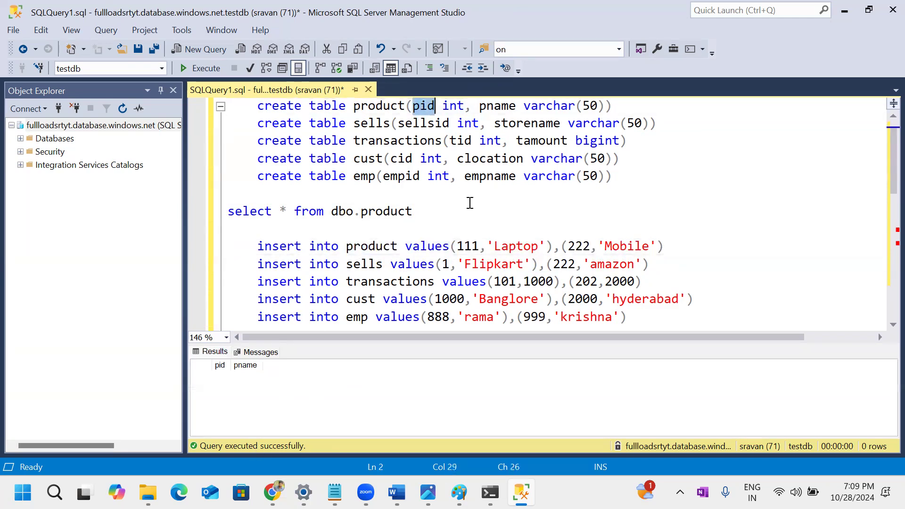
{"action": "double_click", "coordinate": [467, 246]}
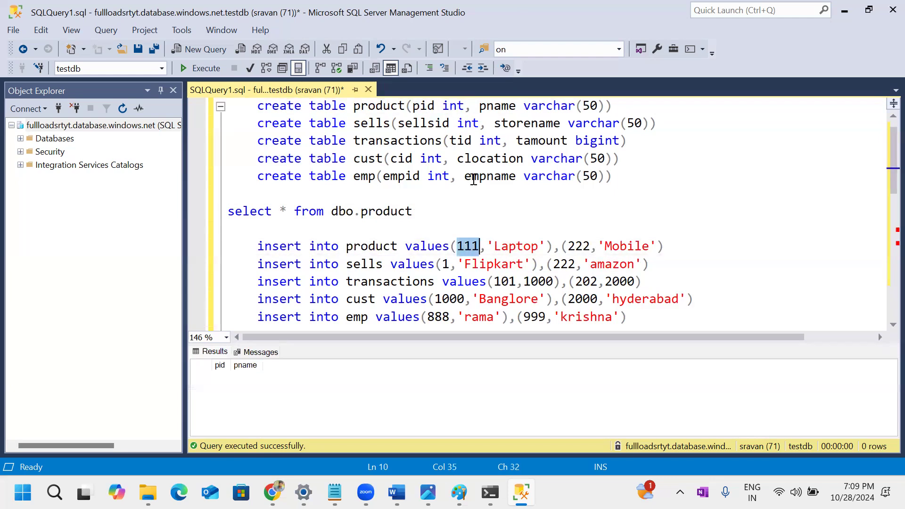
{"action": "double_click", "coordinate": [585, 248]}
{"action": "double_click", "coordinate": [516, 246]}
{"action": "left_click", "coordinate": [642, 248]}
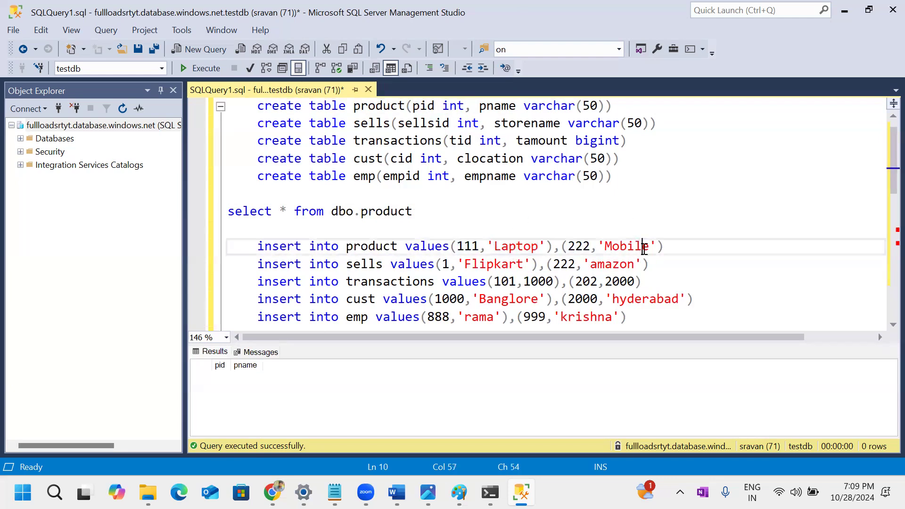
- Execute only the product insert statement and rerun the select query on dbo.product to check the inserted rows
{"action": "left_click_drag", "start_coordinate": [664, 247], "coordinate": [228, 242]}
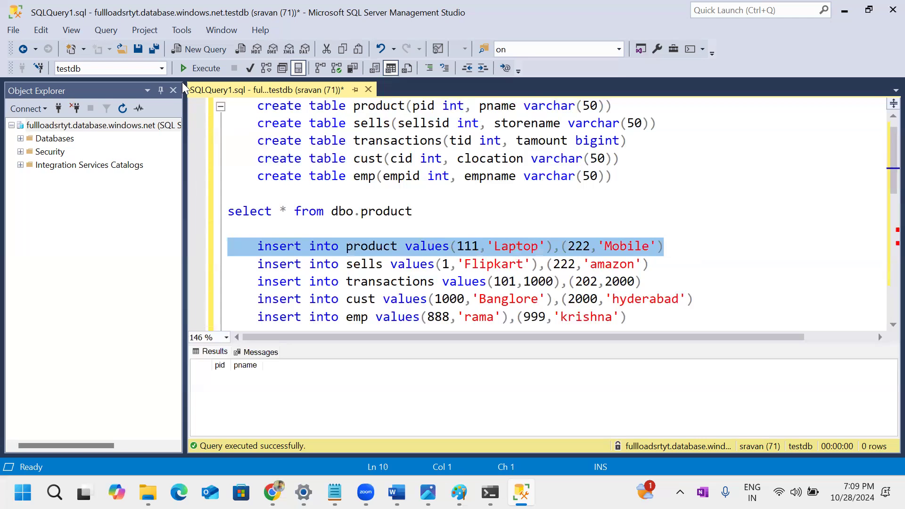
{"action": "left_click", "coordinate": [200, 69]}
{"action": "left_click", "coordinate": [424, 215]}
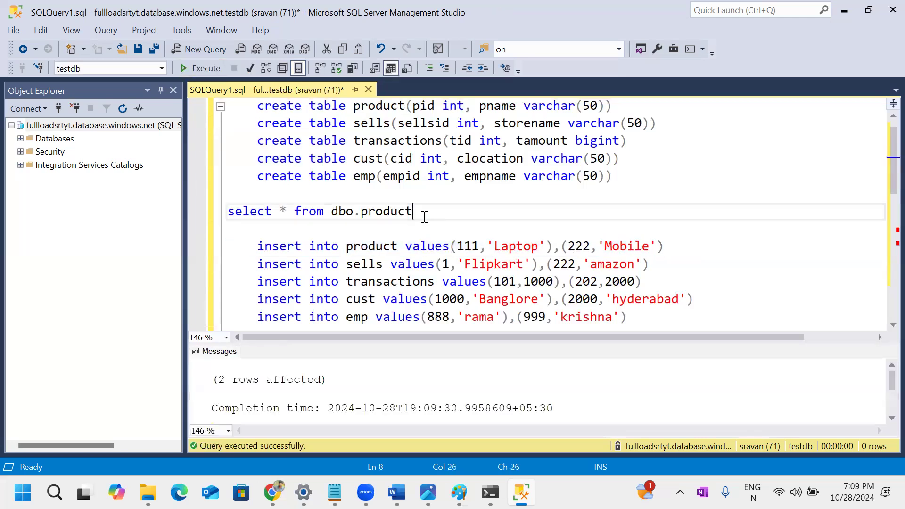
{"action": "left_click_drag", "start_coordinate": [424, 214], "coordinate": [205, 218]}
{"action": "left_click", "coordinate": [201, 68]}
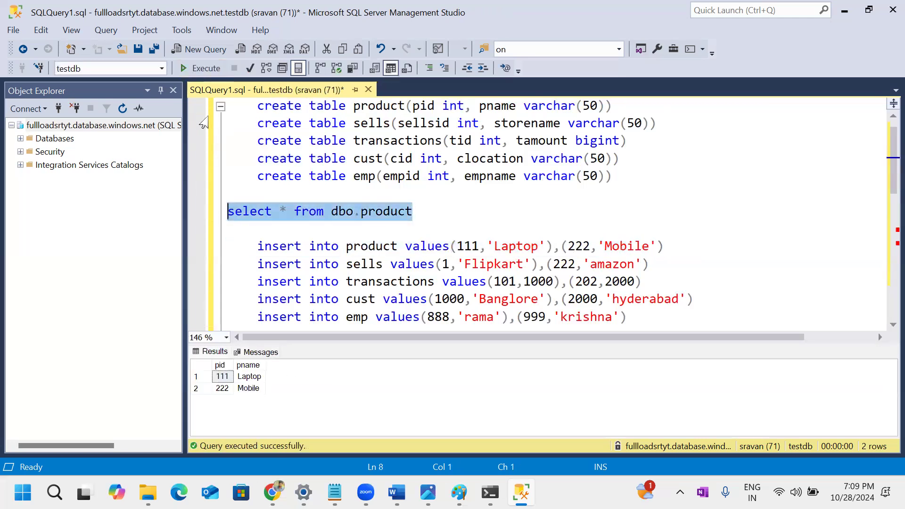
{"action": "left_click", "coordinate": [248, 388]}
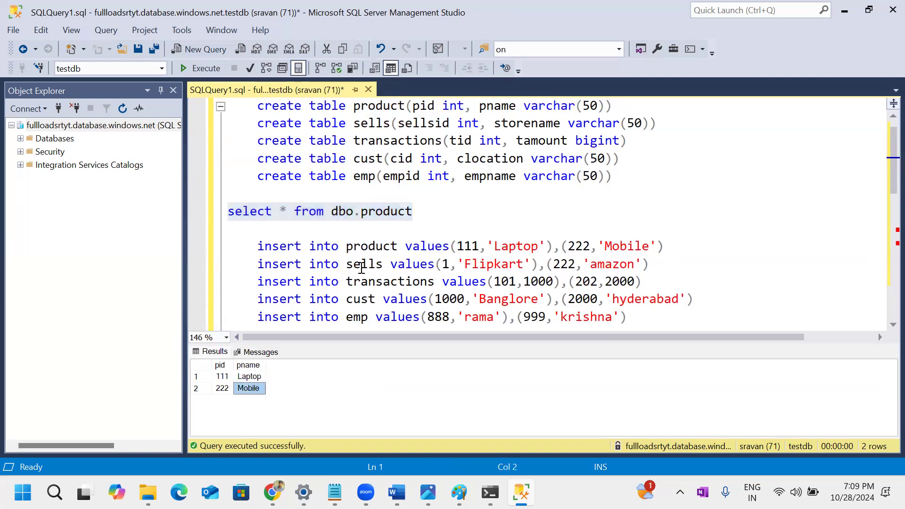
- Execute only the four remaining insert statements for sells, transactions, cust and emp
{"action": "left_click", "coordinate": [426, 253]}
{"action": "scroll", "coordinate": [430, 141], "scroll_direction": "down", "scroll_amount": 2}
{"action": "scroll", "coordinate": [627, 253], "scroll_direction": "up", "scroll_amount": 2}
{"action": "left_click_drag", "start_coordinate": [646, 322], "coordinate": [534, 307]}
{"action": "left_click", "coordinate": [226, 264], "text": "shift"}
{"action": "key", "text": "F5"}
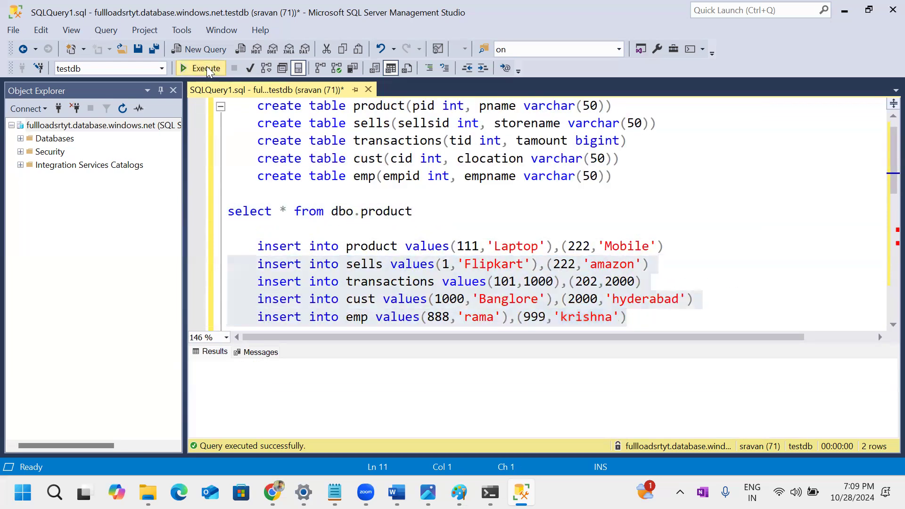
- Remove the "3." and "4." numbering from the metadata create and insert statements and add a blank line between them
{"action": "left_click", "coordinate": [445, 227]}
{"action": "scroll", "coordinate": [431, 242], "scroll_direction": "down", "scroll_amount": 2}
{"action": "scroll", "coordinate": [432, 246], "scroll_direction": "down", "scroll_amount": 2}
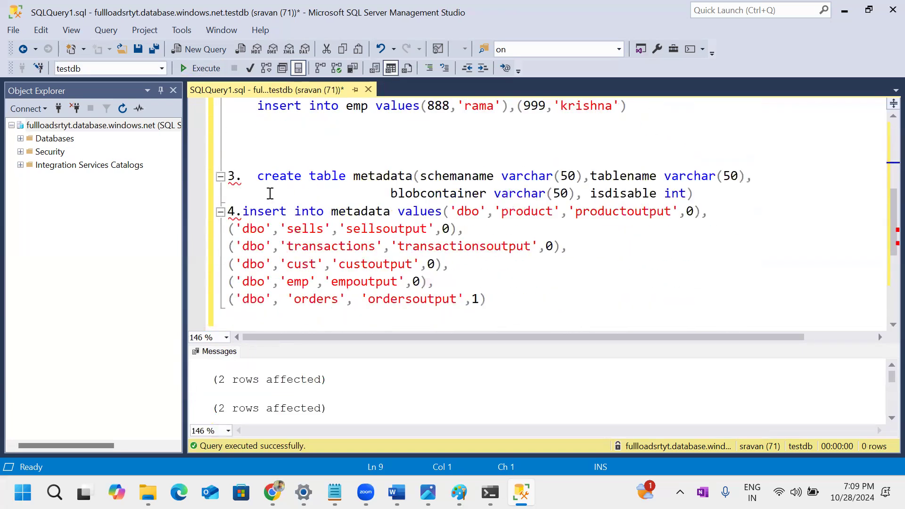
{"action": "left_click_drag", "start_coordinate": [258, 176], "coordinate": [189, 182]}
{"action": "key", "text": "Delete"}
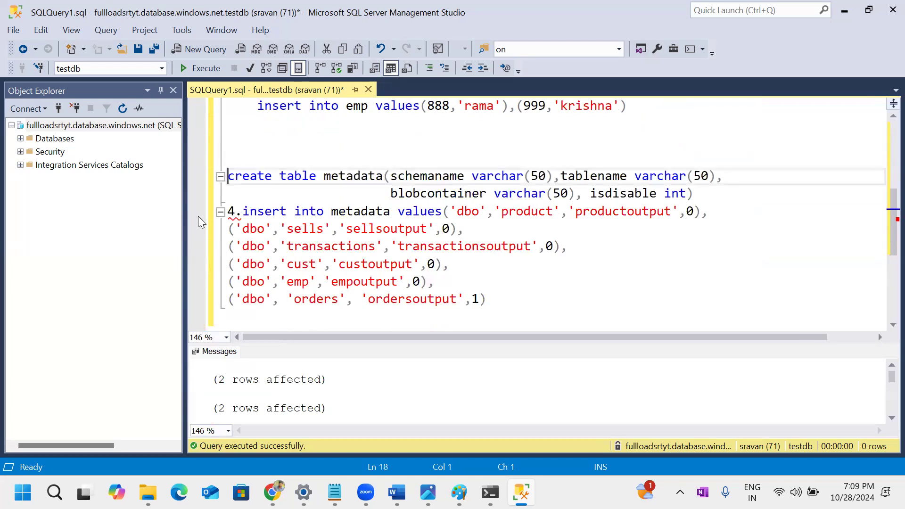
{"action": "left_click_drag", "start_coordinate": [242, 213], "coordinate": [214, 218]}
{"action": "key", "text": "Delete"}
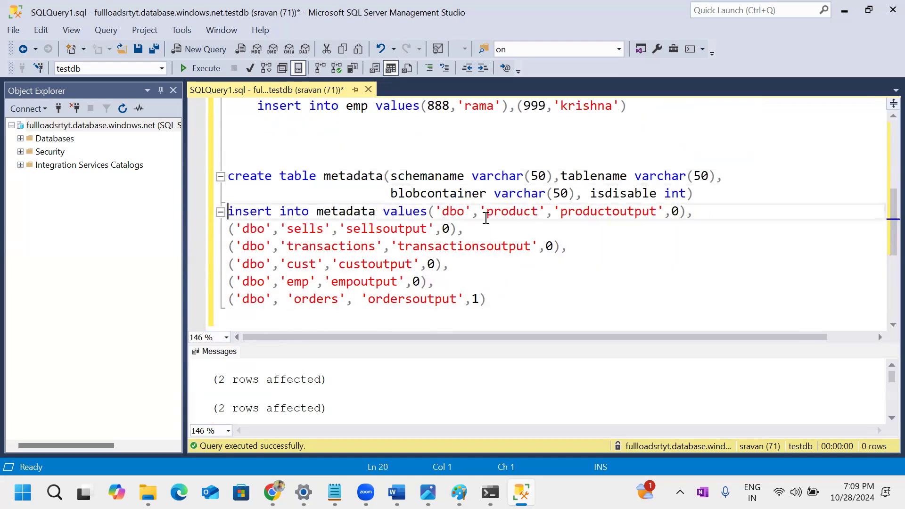
{"action": "left_click", "coordinate": [704, 196]}
{"action": "key", "text": "Return"}
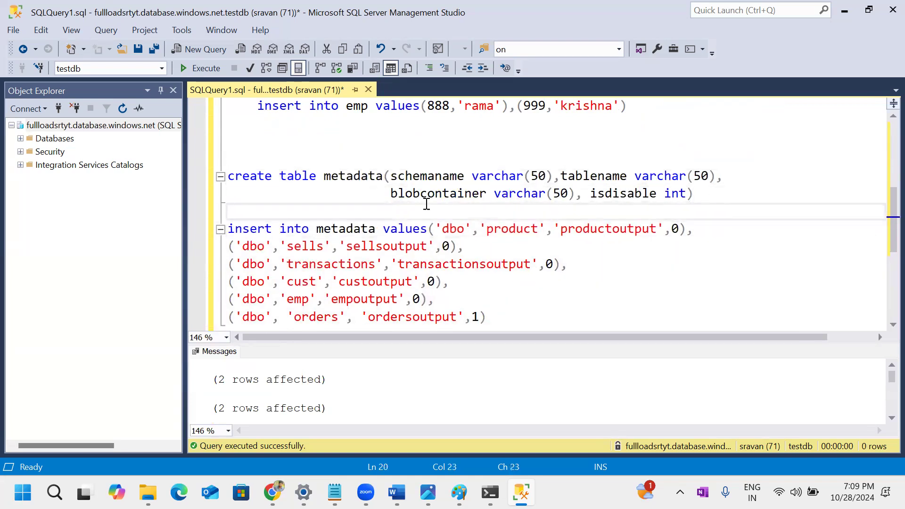
- Review the create table keywords and the table name in the product create statement
{"action": "left_click", "coordinate": [312, 176]}
{"action": "scroll", "coordinate": [313, 278], "scroll_direction": "up", "scroll_amount": 3}
{"action": "scroll", "coordinate": [352, 222], "scroll_direction": "up", "scroll_amount": 2}
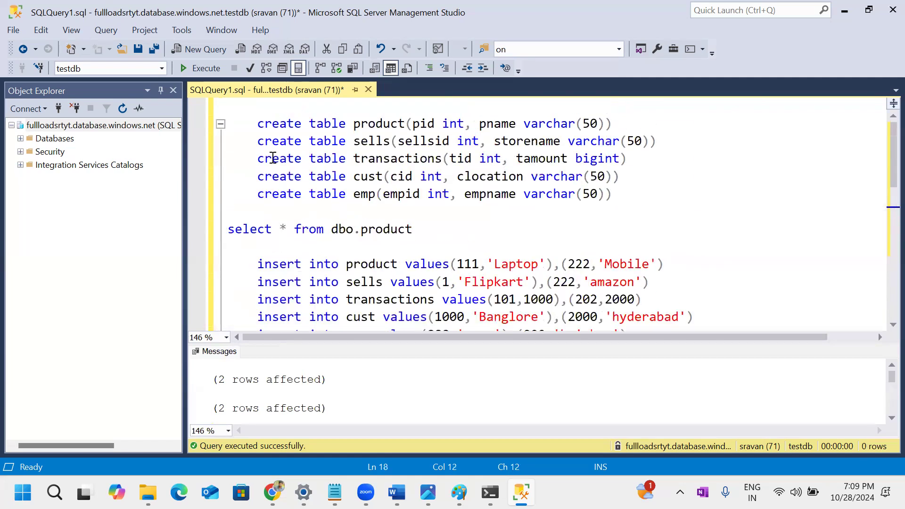
{"action": "double_click", "coordinate": [269, 123]}
{"action": "double_click", "coordinate": [330, 124]}
{"action": "double_click", "coordinate": [379, 123]}
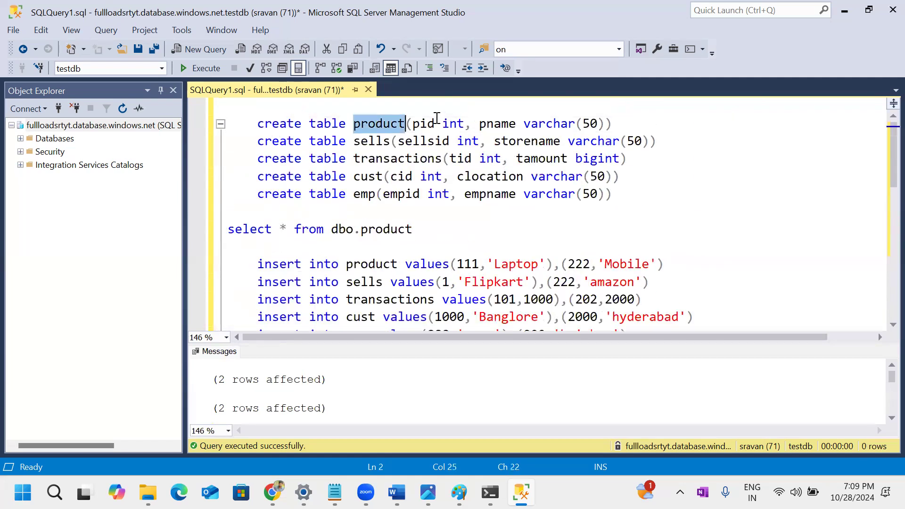
- Examine the metadata create statement's keywords, table name and column list from schemaname to isdisable
{"action": "scroll", "coordinate": [405, 241], "scroll_direction": "down", "scroll_amount": 4}
{"action": "double_click", "coordinate": [230, 194]}
{"action": "left_click", "coordinate": [303, 193]}
{"action": "double_click", "coordinate": [309, 196]}
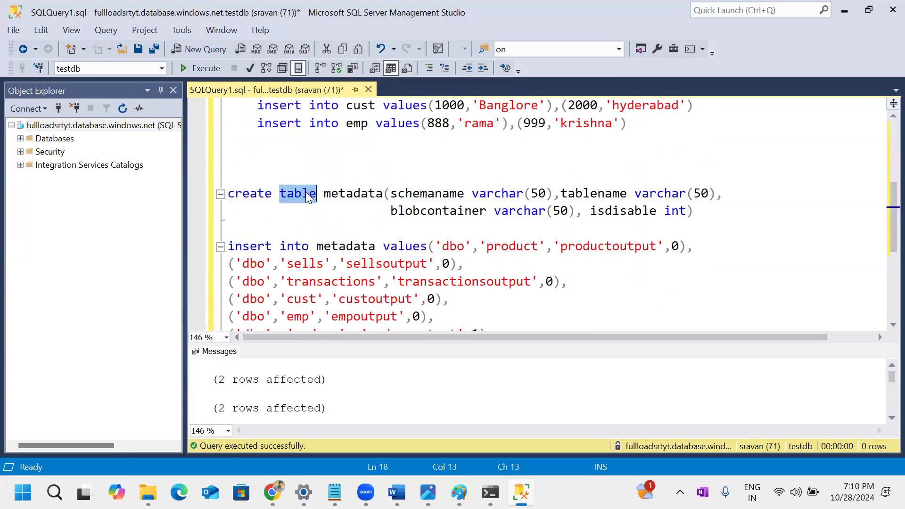
{"action": "double_click", "coordinate": [360, 192]}
{"action": "left_click", "coordinate": [376, 218]}
{"action": "left_click_drag", "start_coordinate": [391, 195], "coordinate": [726, 220]}
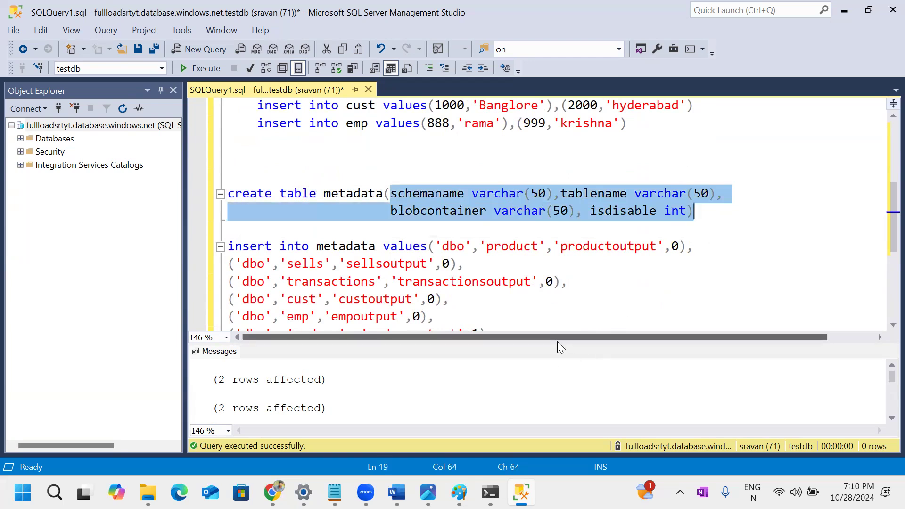
- Enlarge the query editor area and delete the source table insert statements above the metadata create statement
{"action": "left_click_drag", "start_coordinate": [560, 344], "coordinate": [560, 373]}
{"action": "left_click", "coordinate": [531, 276]}
{"action": "scroll", "coordinate": [532, 276], "scroll_direction": "up", "scroll_amount": 2}
{"action": "left_click_drag", "start_coordinate": [639, 237], "coordinate": [194, 143]}
{"action": "key", "text": "Delete"}
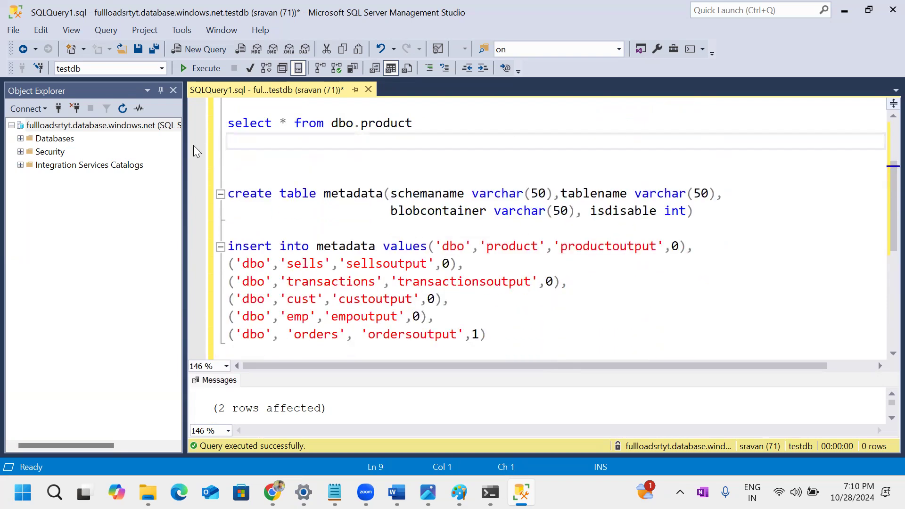
- Review the source table names in the create statements and the dbo schema in the product select query
{"action": "scroll", "coordinate": [295, 214], "scroll_direction": "up", "scroll_amount": 2}
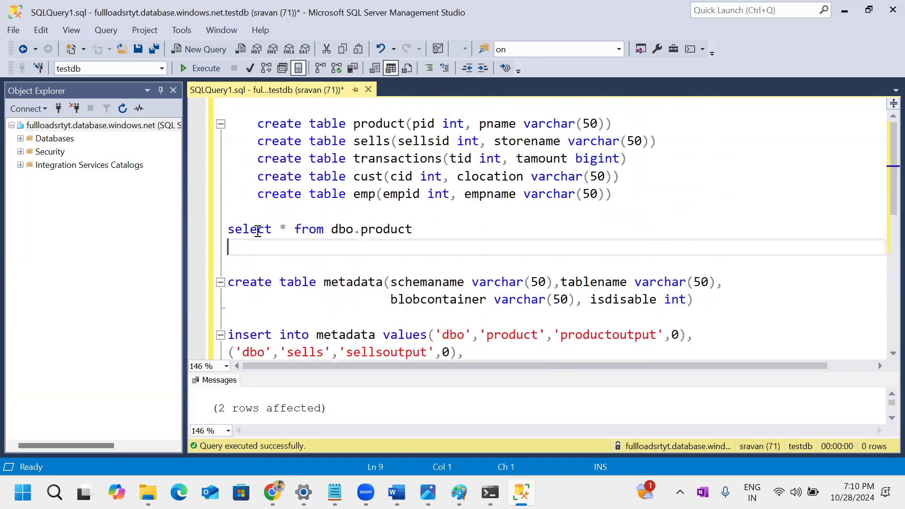
{"action": "left_click_drag", "start_coordinate": [354, 123], "coordinate": [413, 124]}
{"action": "left_click_drag", "start_coordinate": [354, 141], "coordinate": [398, 141]}
{"action": "left_click_drag", "start_coordinate": [352, 159], "coordinate": [441, 159]}
{"action": "left_click", "coordinate": [368, 158]}
{"action": "left_click", "coordinate": [370, 194]}
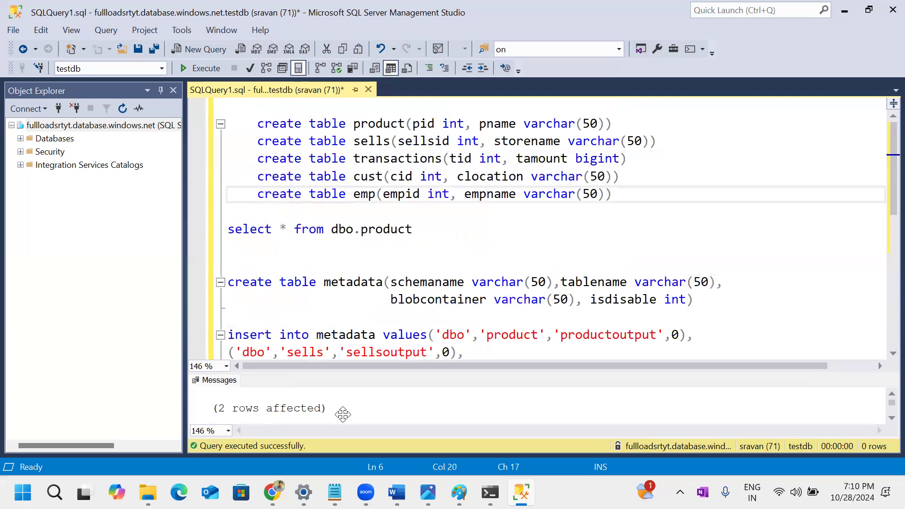
{"action": "double_click", "coordinate": [341, 235]}
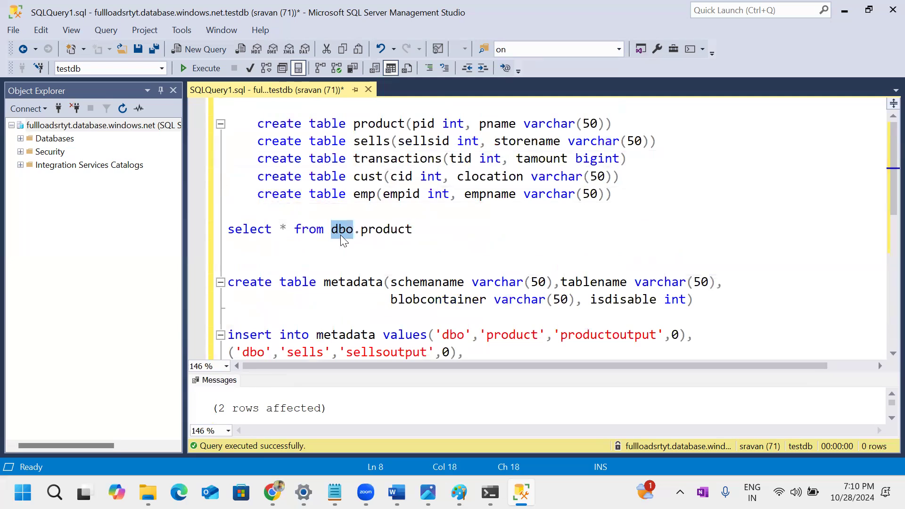
{"action": "double_click", "coordinate": [378, 125]}
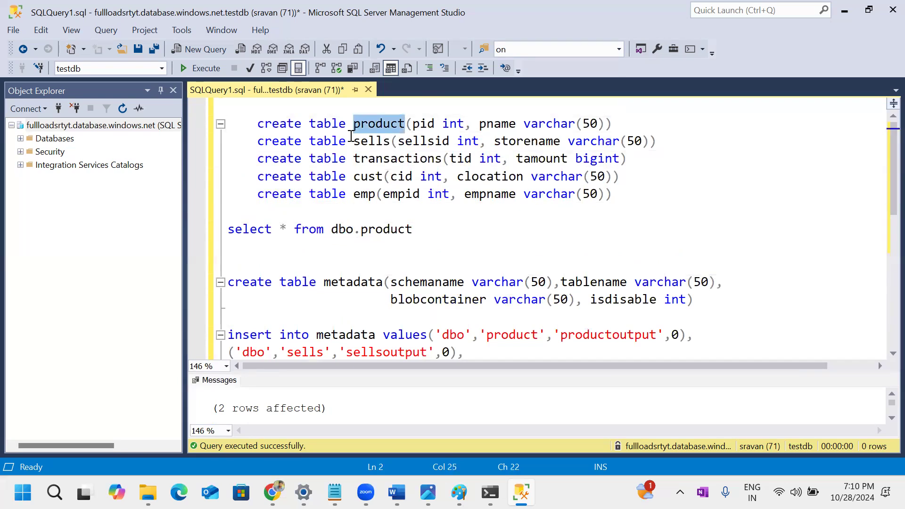
- Prefix the table names in the product and sells create statements with the schemas plT. and slT. respectively
{"action": "left_click", "coordinate": [358, 125]}
{"action": "type", "text": "pl"}
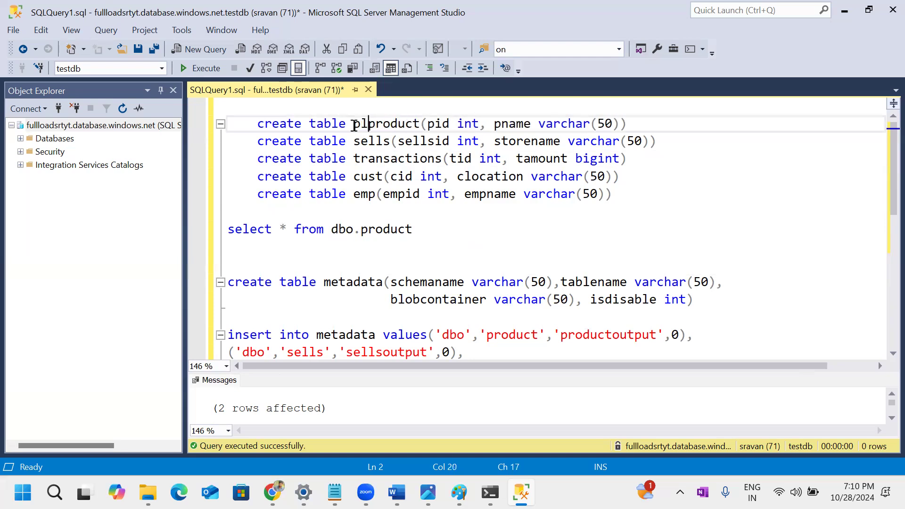
{"action": "type", "text": "T"}
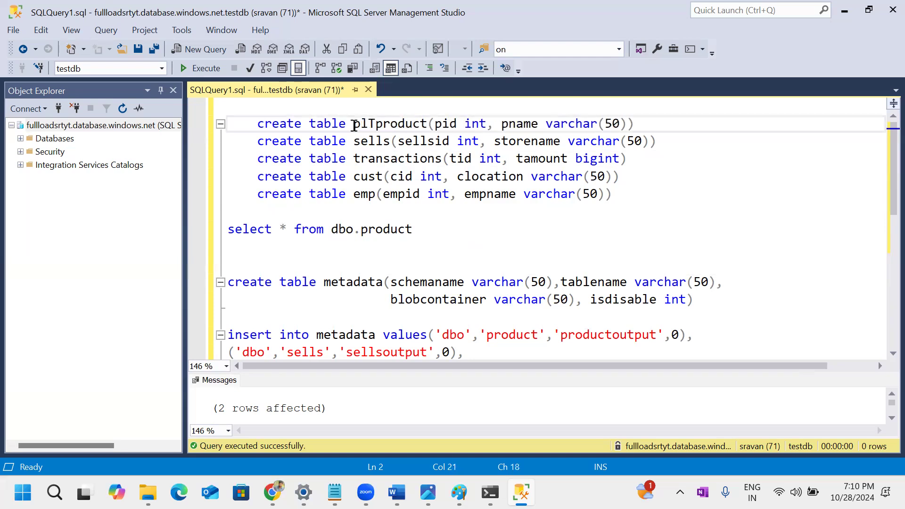
{"action": "type", "text": "."}
{"action": "left_click", "coordinate": [355, 144]}
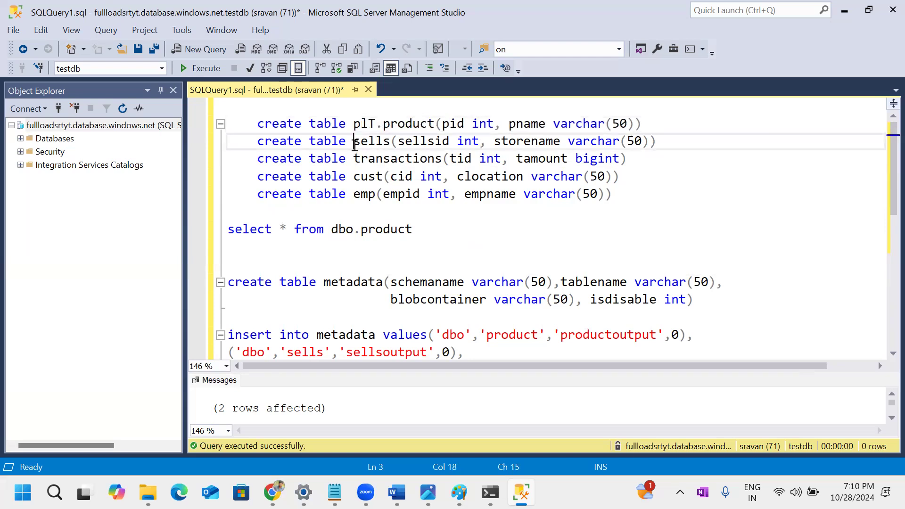
{"action": "type", "text": "plT"}
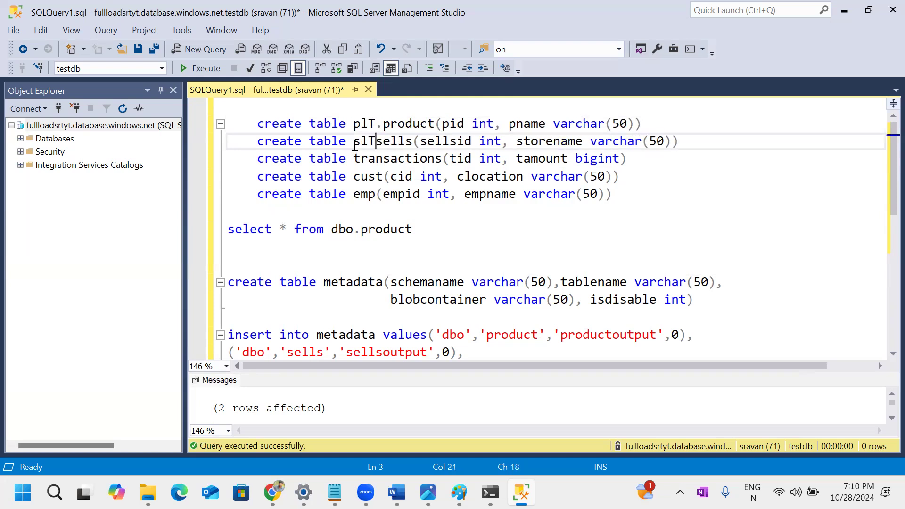
{"action": "type", "text": "."}
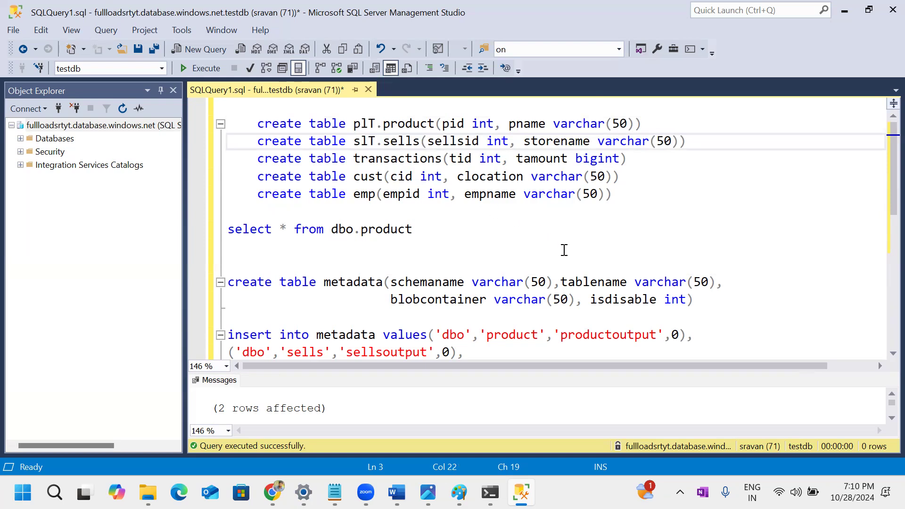
{"action": "left_click", "coordinate": [575, 300]}
{"action": "double_click", "coordinate": [372, 124]}
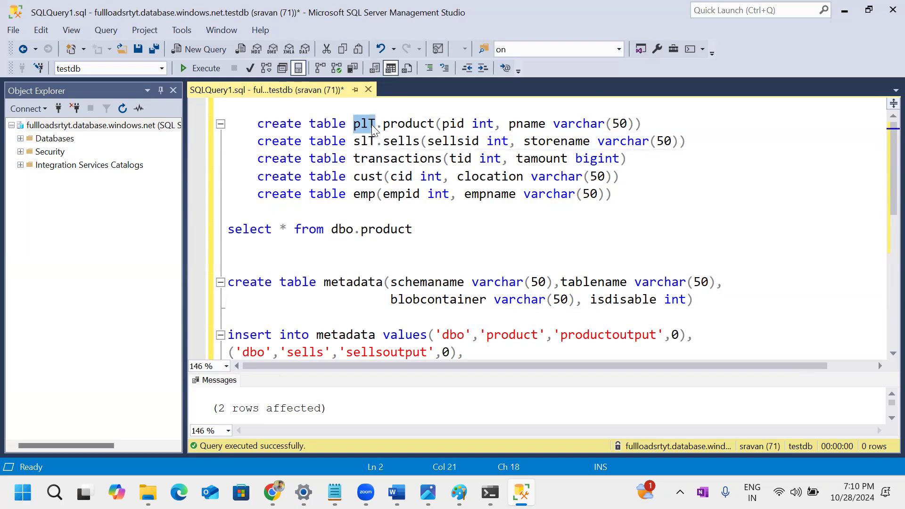
{"action": "left_click", "coordinate": [382, 180]}
- Remove the plT. and slT. schema prefixes from the product and sells create statements
{"action": "double_click", "coordinate": [362, 124]}
{"action": "key", "text": "Delete"}
{"action": "key", "text": "Delete"}
{"action": "double_click", "coordinate": [368, 142]}
{"action": "key", "text": "Delete"}
{"action": "key", "text": "Delete"}
{"action": "left_click", "coordinate": [471, 226]}
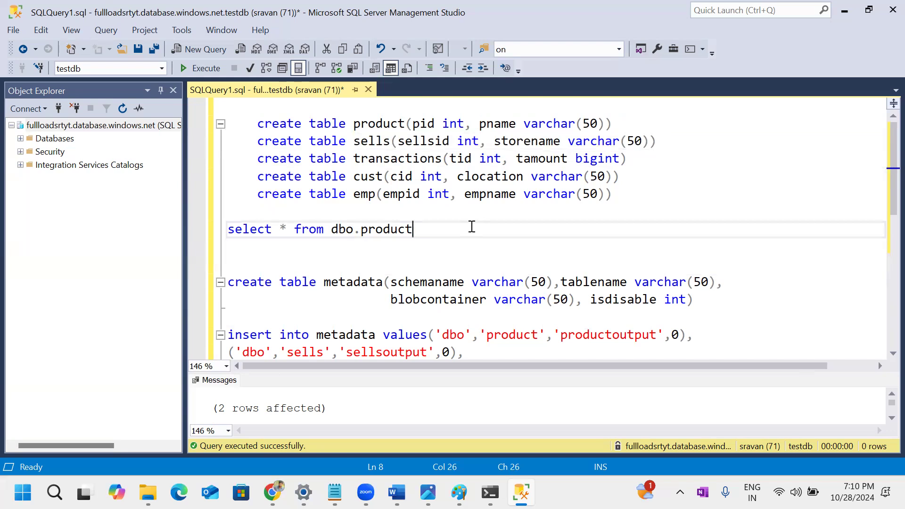
- Compare the metadata create statement with the block of five source table create statements
{"action": "key", "text": "Down"}
{"action": "left_click_drag", "start_coordinate": [717, 300], "coordinate": [254, 270]}
{"action": "key", "text": "shift+Down"}
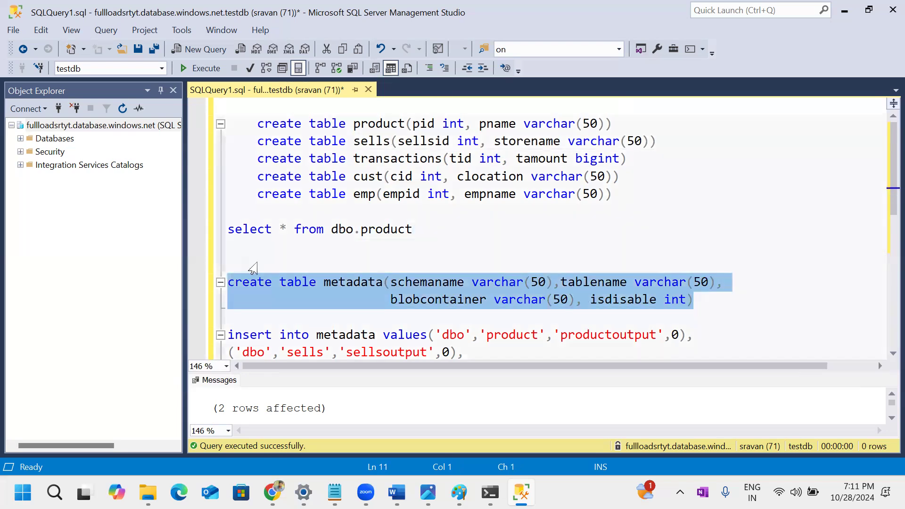
{"action": "left_click_drag", "start_coordinate": [612, 195], "coordinate": [189, 99]}
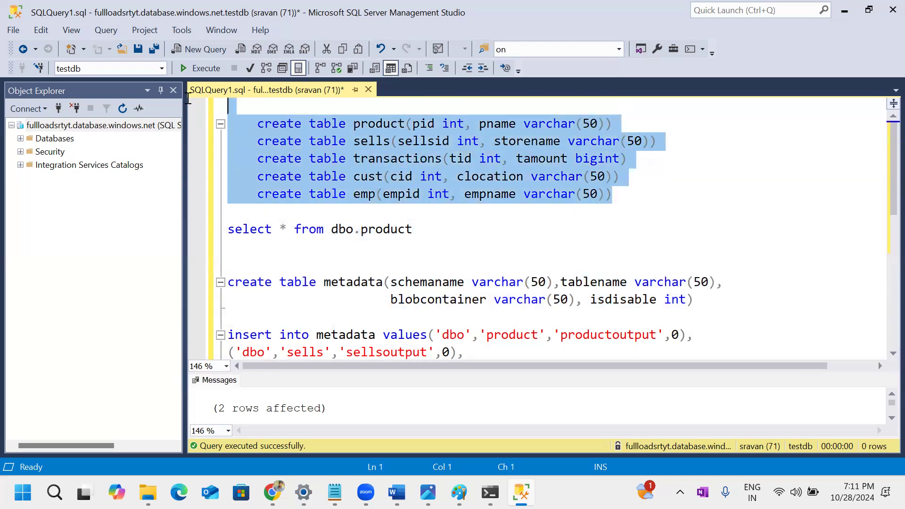
{"action": "left_click", "coordinate": [330, 239]}
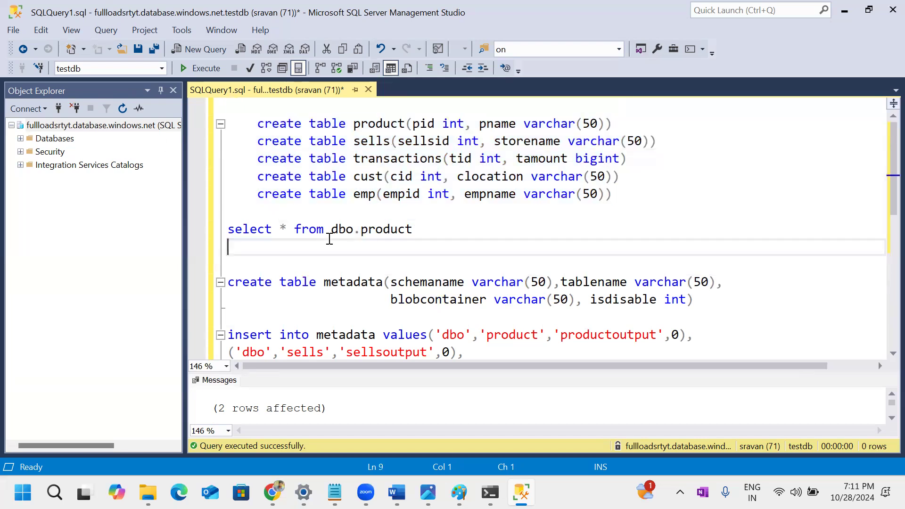
{"action": "left_click_drag", "start_coordinate": [627, 195], "coordinate": [175, 107]}
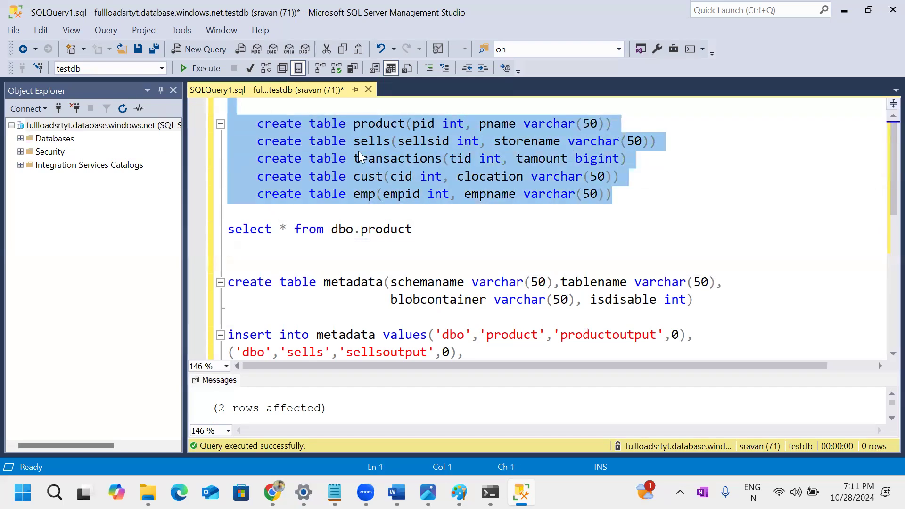
{"action": "left_click", "coordinate": [638, 228]}
{"action": "left_click_drag", "start_coordinate": [613, 194], "coordinate": [204, 128]}
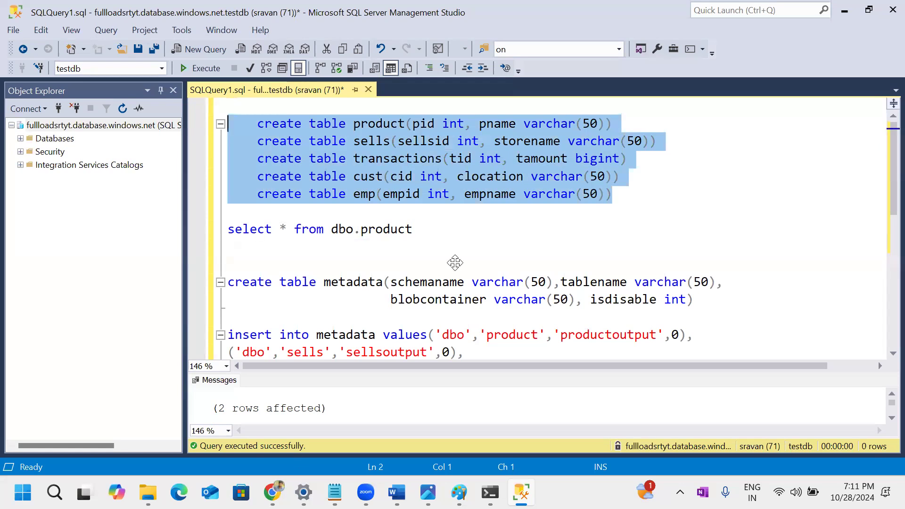
- Examine the schemaname, tablename, blobcontainer and isdisable columns in the metadata create statement
{"action": "double_click", "coordinate": [391, 281]}
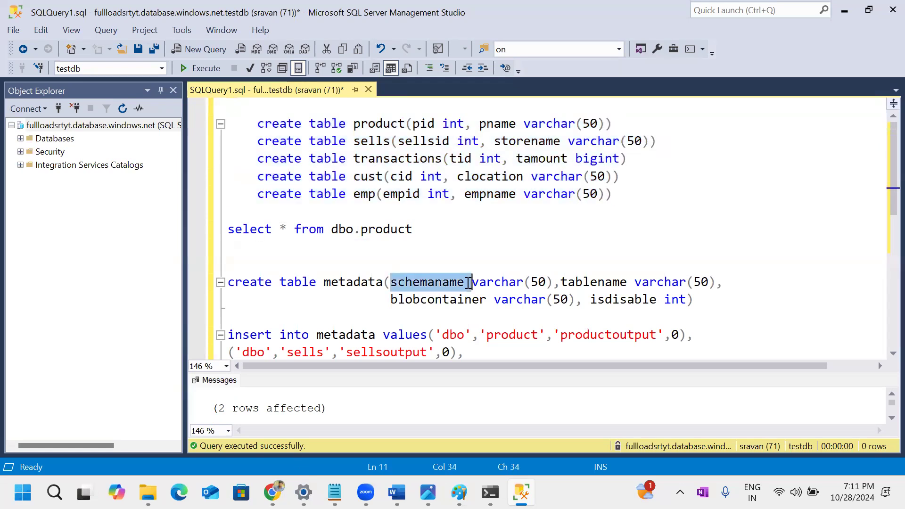
{"action": "left_click_drag", "start_coordinate": [562, 281], "coordinate": [628, 282]}
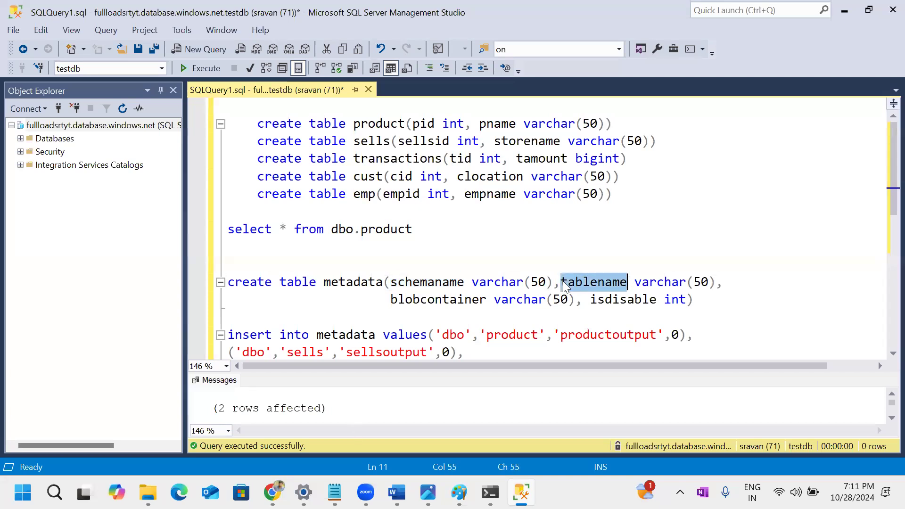
{"action": "left_click", "coordinate": [361, 179]}
{"action": "left_click", "coordinate": [485, 270]}
{"action": "left_click_drag", "start_coordinate": [391, 299], "coordinate": [579, 299]}
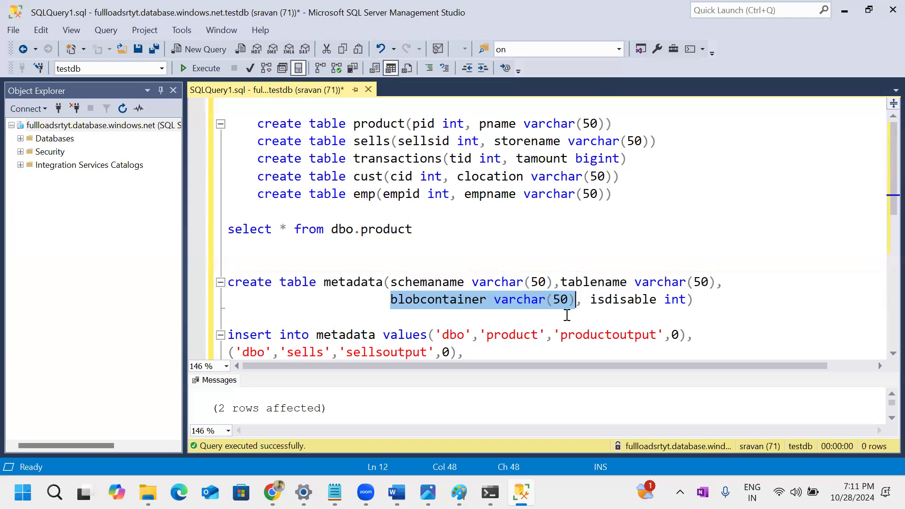
{"action": "left_click", "coordinate": [614, 302]}
- Check the source create statements against the Project flow.jpg diagram in Photos, and return to the product create statement in SQL Server Management Studio
{"action": "left_click_drag", "start_coordinate": [613, 195], "coordinate": [197, 120]}
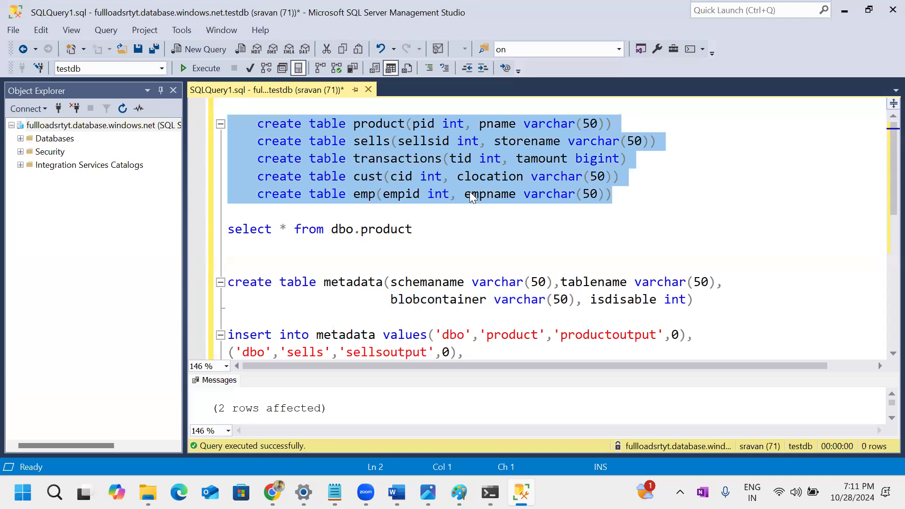
{"action": "key", "text": "alt+Tab"}
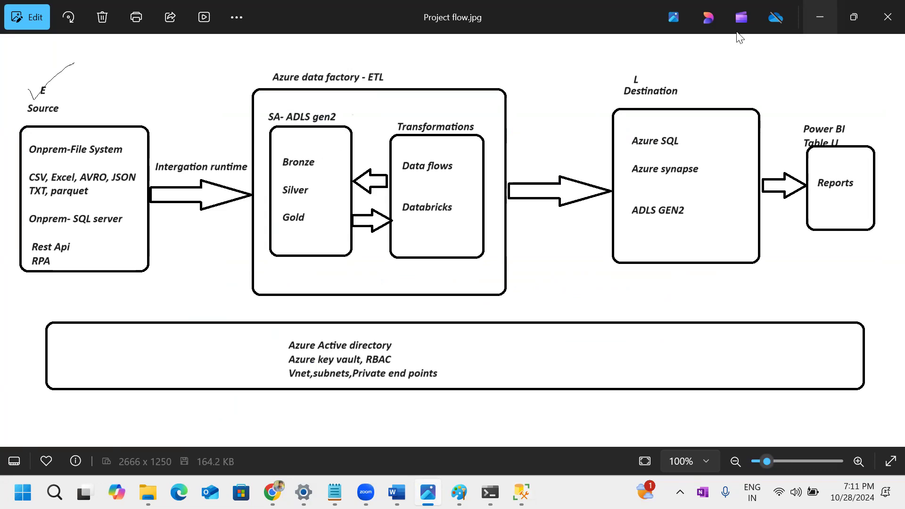
{"action": "left_click", "coordinate": [826, 20]}
{"action": "left_click", "coordinate": [414, 123]}
{"action": "double_click", "coordinate": [361, 127]}
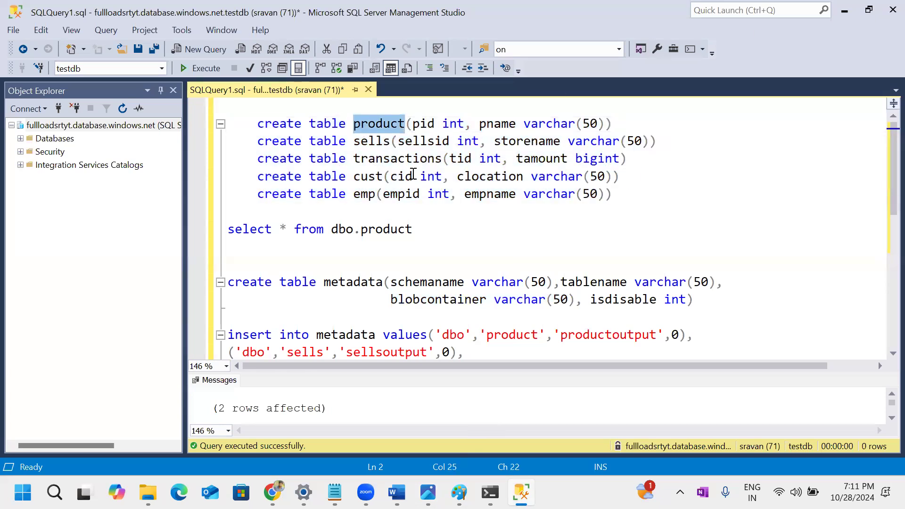
{"action": "left_click", "coordinate": [413, 175]}
{"action": "double_click", "coordinate": [374, 126]}
- Execute only the select query on dbo.product and inspect the pid and pname values in its rows
{"action": "left_click_drag", "start_coordinate": [258, 212], "coordinate": [448, 234]}
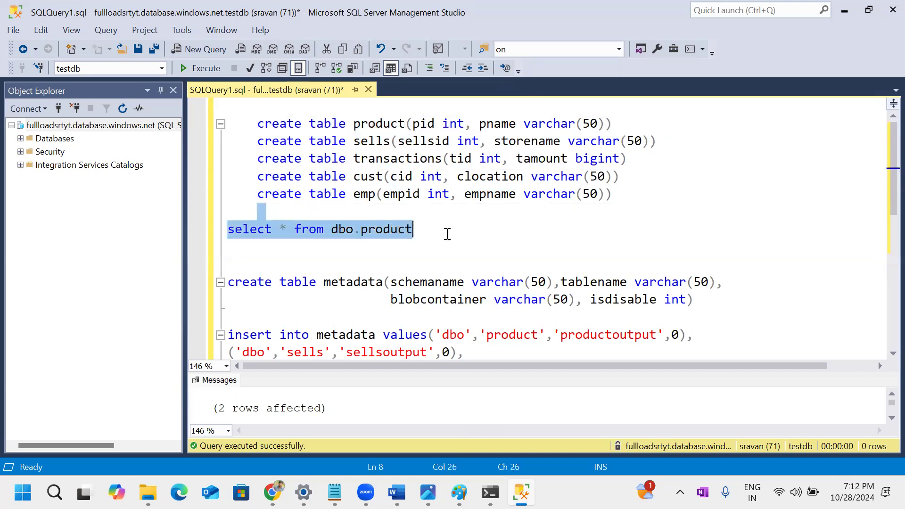
{"action": "left_click", "coordinate": [201, 69]}
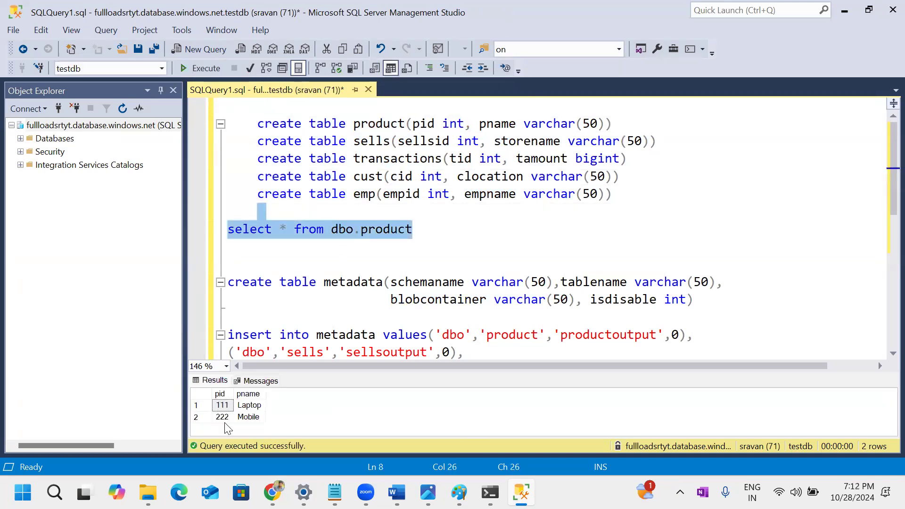
{"action": "left_click", "coordinate": [248, 406]}
{"action": "left_click", "coordinate": [248, 417]}
{"action": "left_click", "coordinate": [222, 405]}
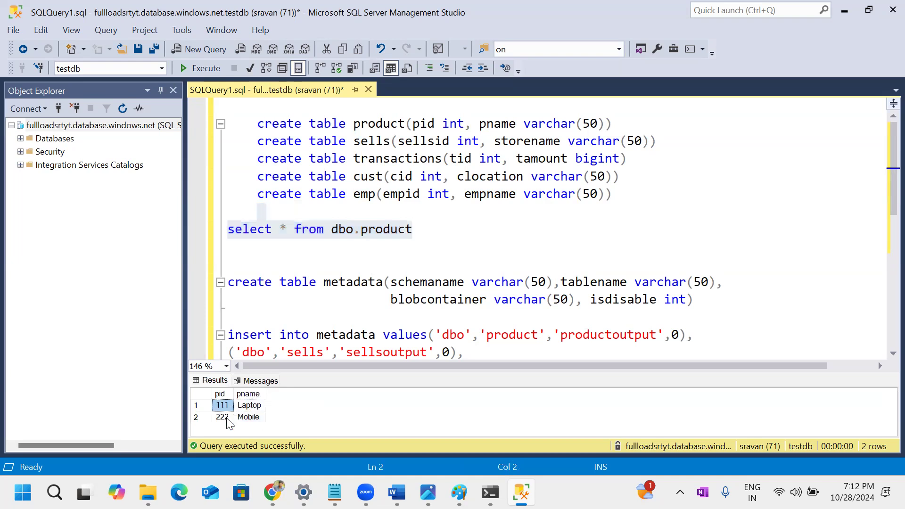
- Compare the product query rows with the data flow in the Project flow.jpg diagram, and return to the query in SQL Server Management Studio
{"action": "left_click", "coordinate": [428, 493]}
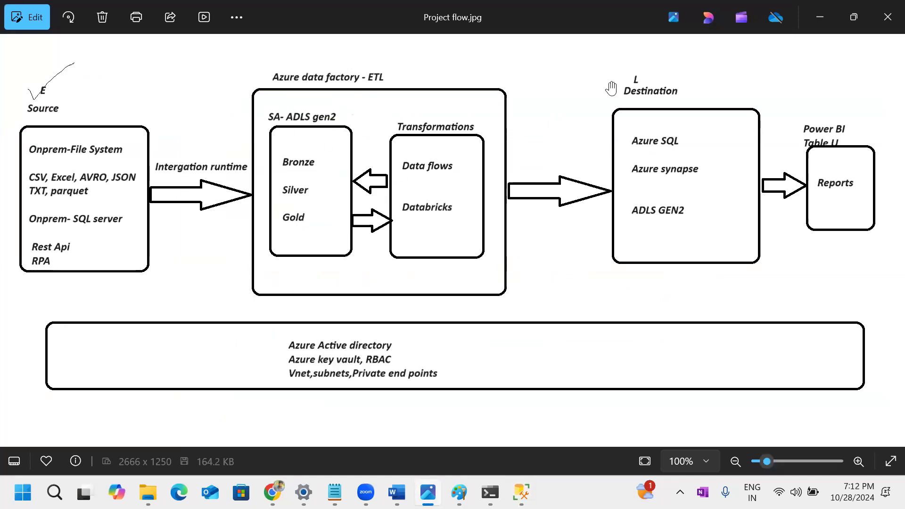
{"action": "left_click", "coordinate": [820, 17]}
{"action": "left_click_drag", "start_coordinate": [222, 405], "coordinate": [250, 405]}
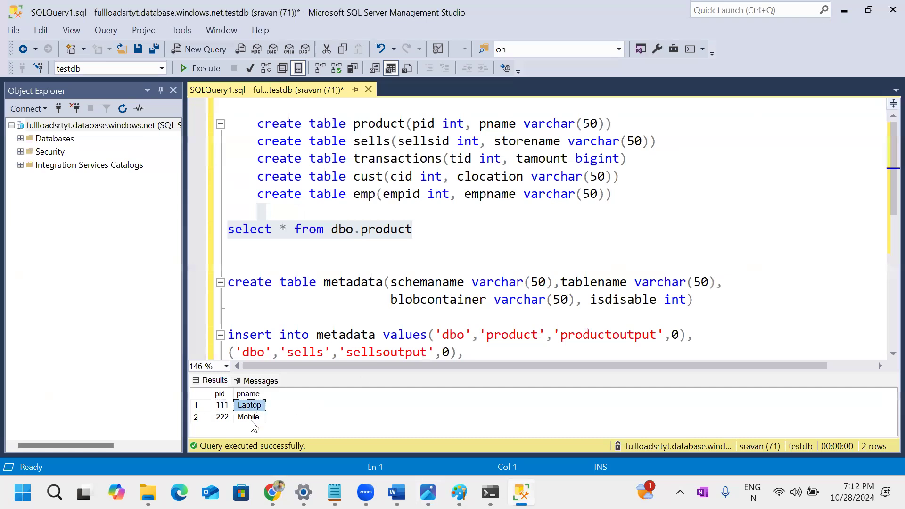
{"action": "left_click", "coordinate": [249, 406]}
{"action": "key", "text": "alt+Tab"}
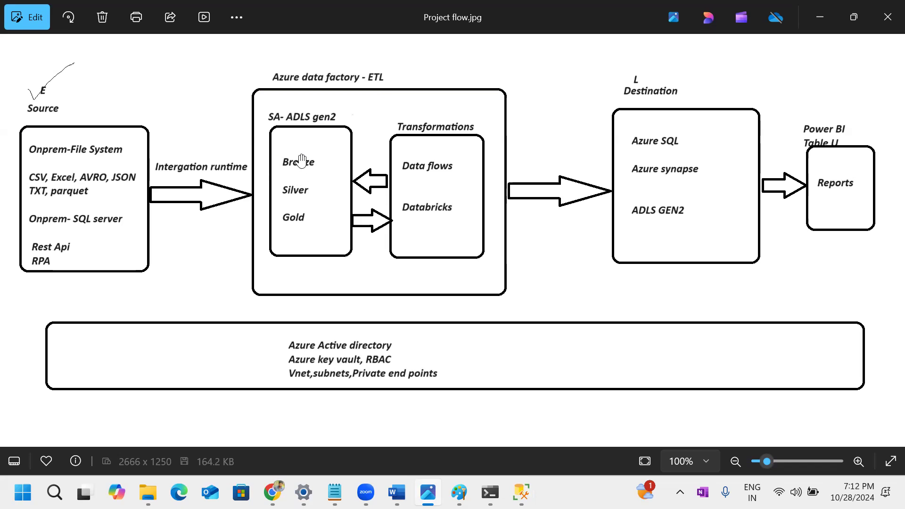
{"action": "left_click", "coordinate": [820, 18]}
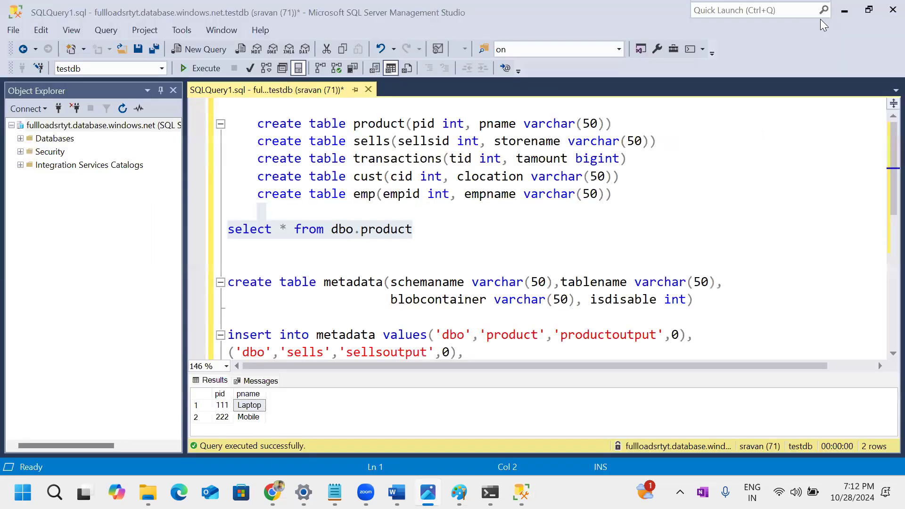
- Go through the product, sells, transactions, cust and emp table names in the create statements
{"action": "double_click", "coordinate": [362, 124]}
{"action": "double_click", "coordinate": [375, 141]}
{"action": "double_click", "coordinate": [387, 158]}
{"action": "double_click", "coordinate": [374, 176]}
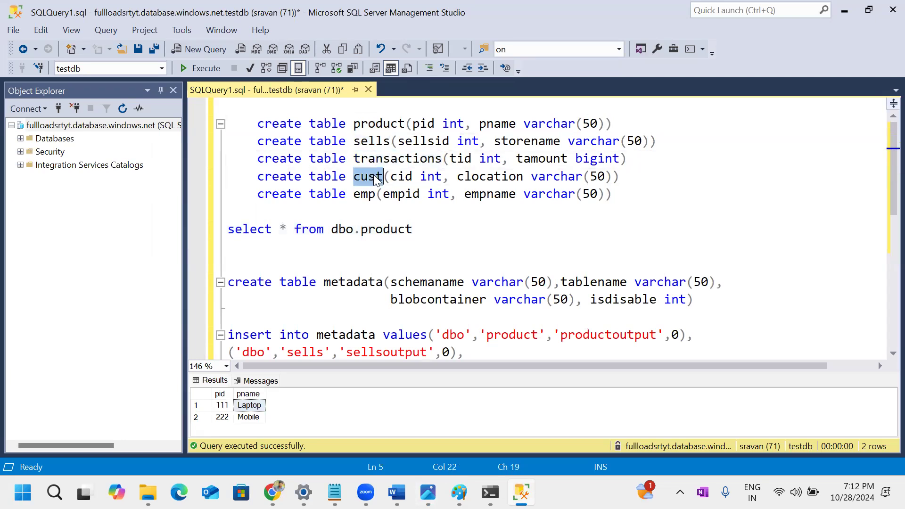
{"action": "double_click", "coordinate": [367, 193]}
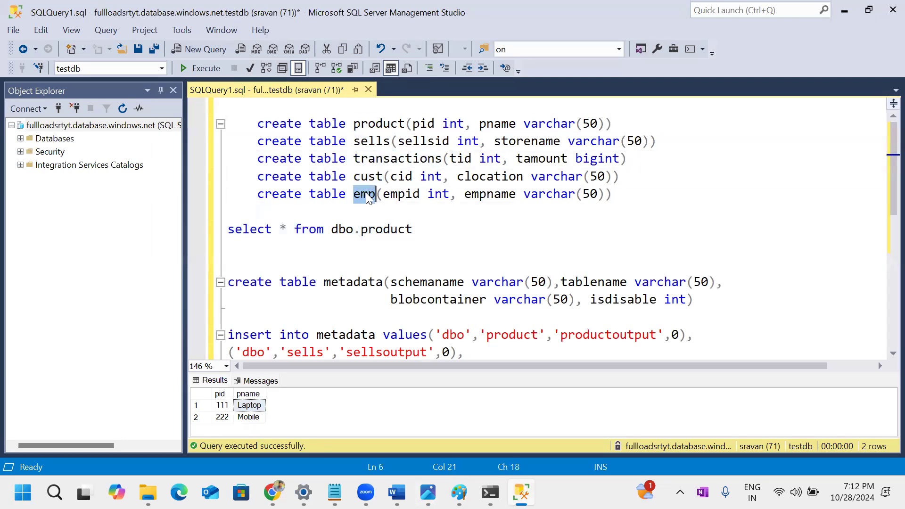
{"action": "left_click", "coordinate": [464, 210]}
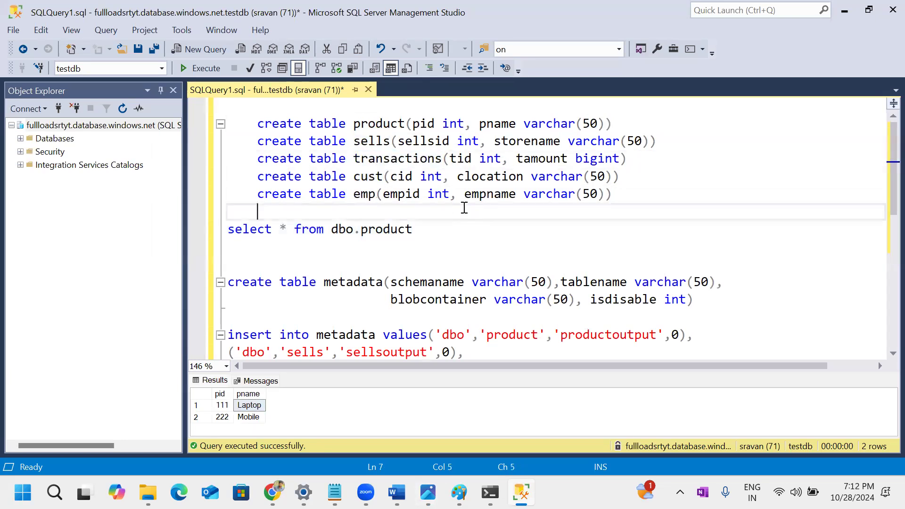
{"action": "double_click", "coordinate": [386, 127]}
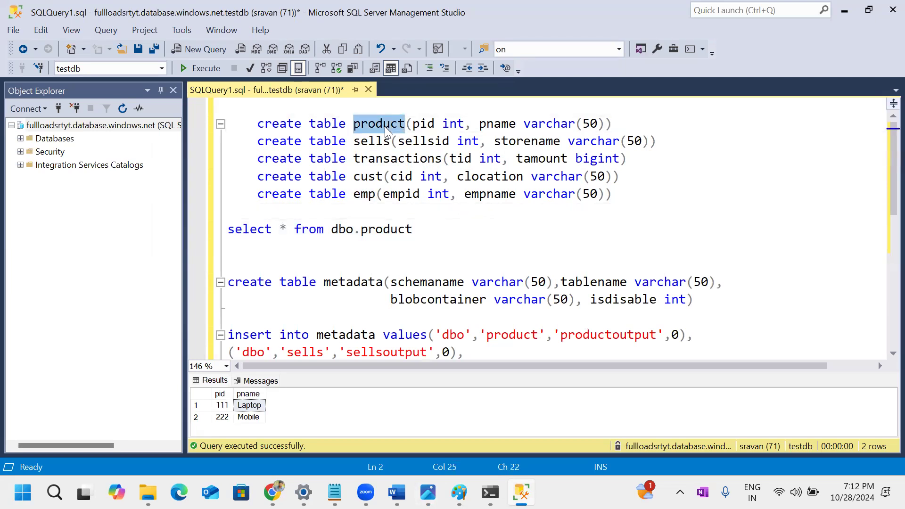
{"action": "left_click", "coordinate": [503, 226]}
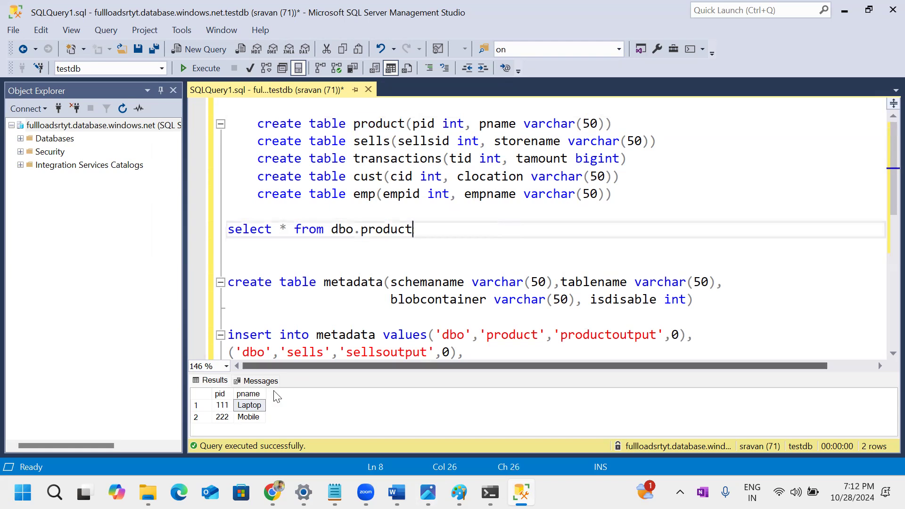
- Review the Paint architecture sketch and the Project flow.jpg diagram, and return to the table scripts in SQL Server Management Studio
{"action": "left_click", "coordinate": [392, 315]}
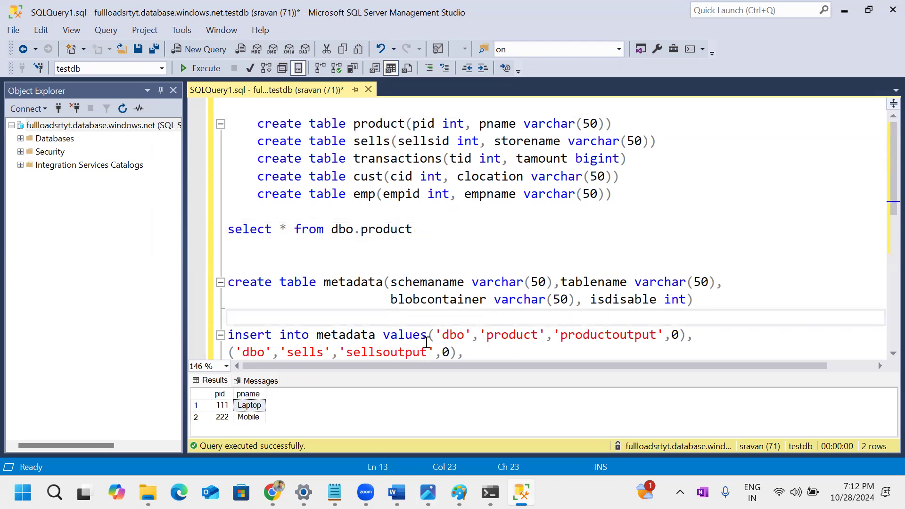
{"action": "left_click", "coordinate": [459, 492]}
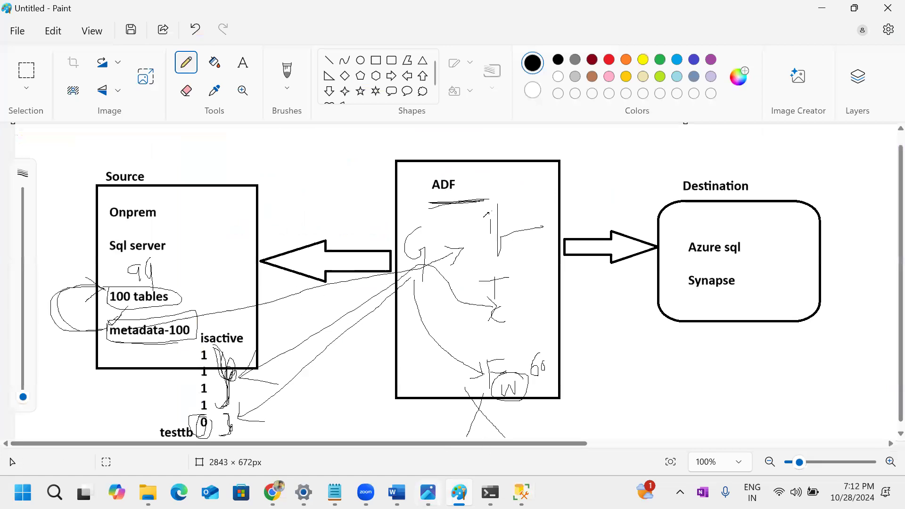
{"action": "left_click", "coordinate": [428, 493]}
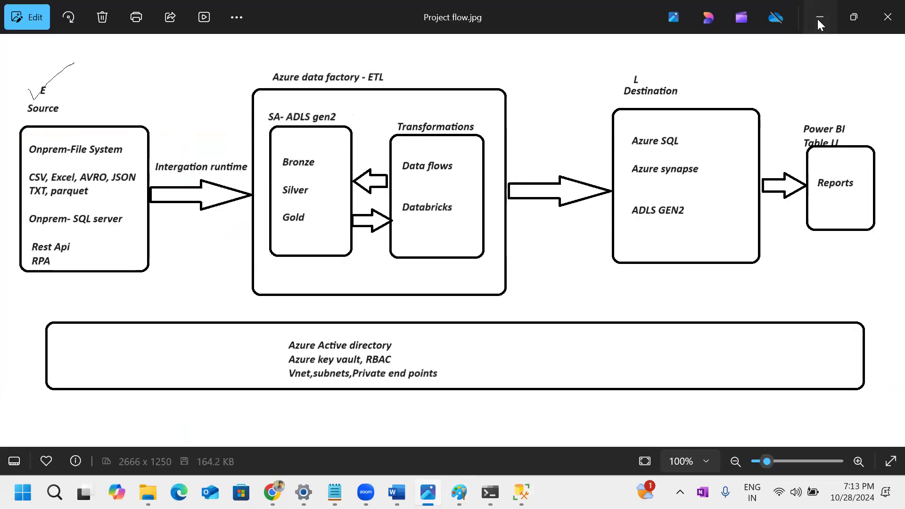
{"action": "left_click", "coordinate": [819, 17]}
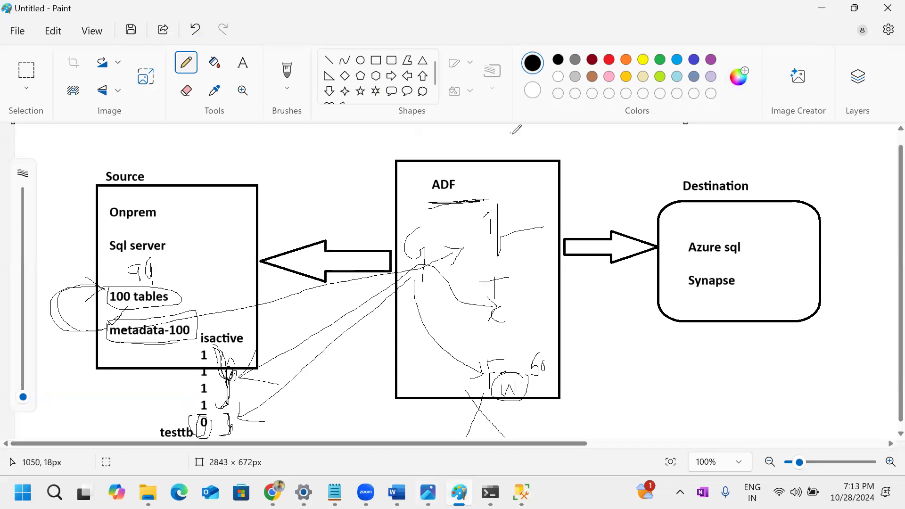
{"action": "left_click", "coordinate": [822, 9]}
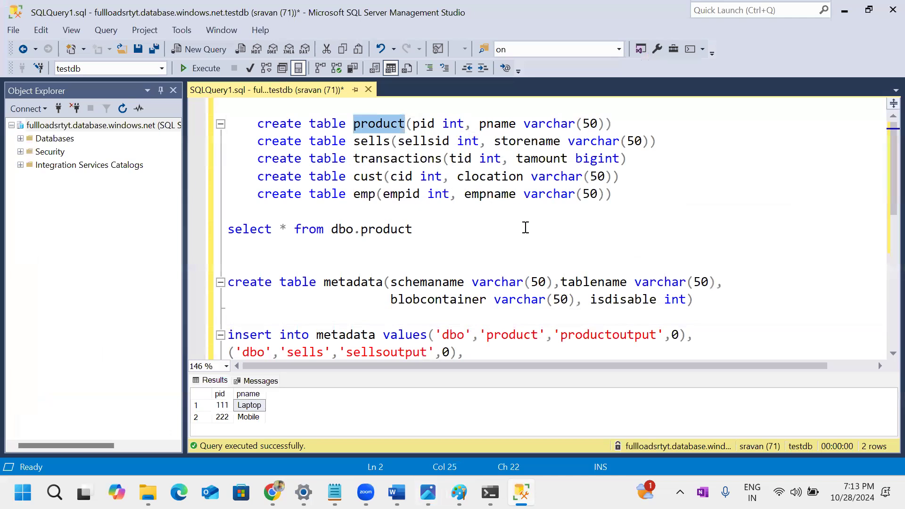
- Match the productoutput and sellsoutput container names in the metadata insert to the product and sells create statements
{"action": "double_click", "coordinate": [599, 335]}
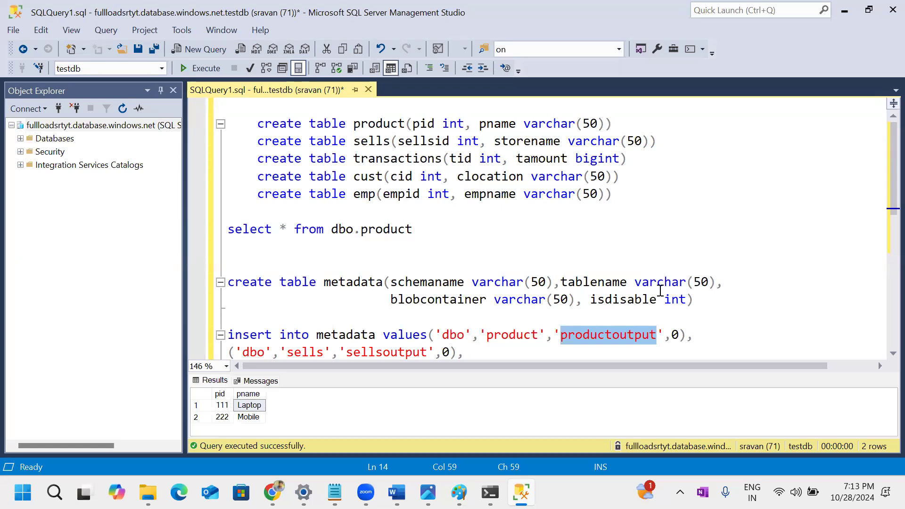
{"action": "double_click", "coordinate": [372, 128]}
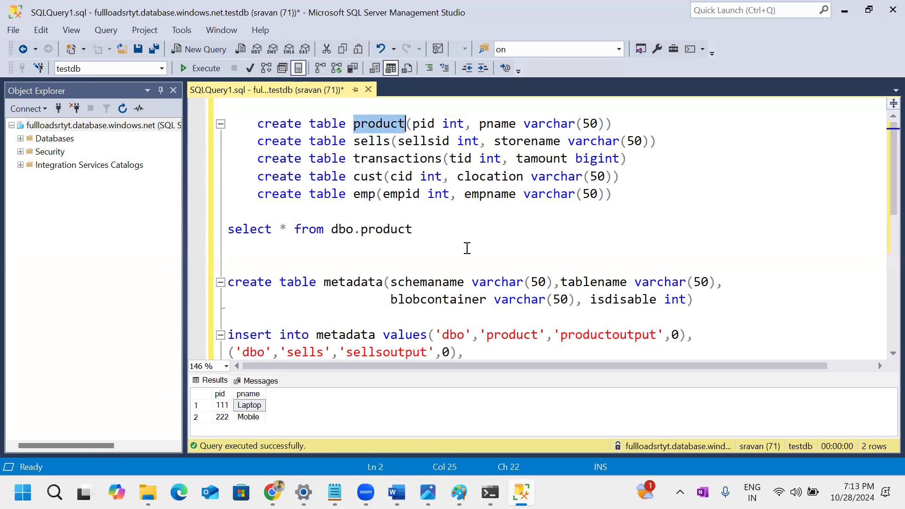
{"action": "double_click", "coordinate": [611, 340]}
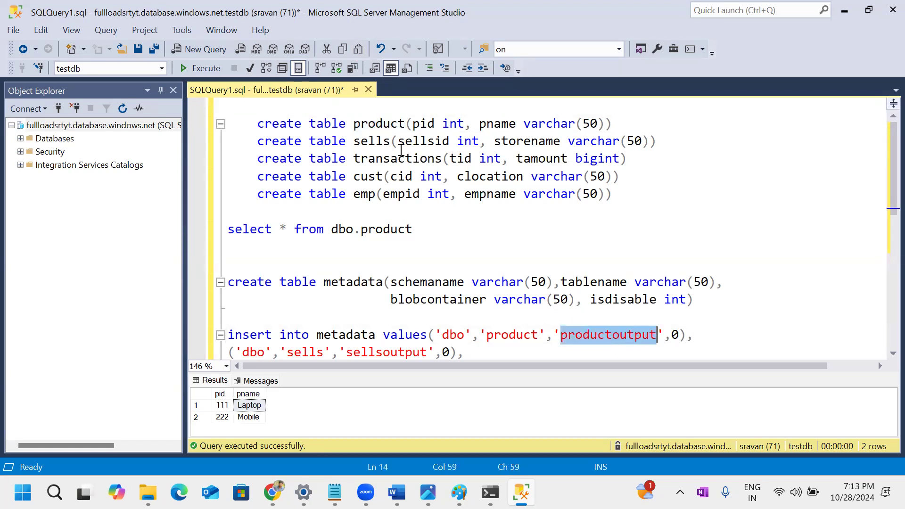
{"action": "double_click", "coordinate": [372, 141]}
{"action": "double_click", "coordinate": [388, 349]}
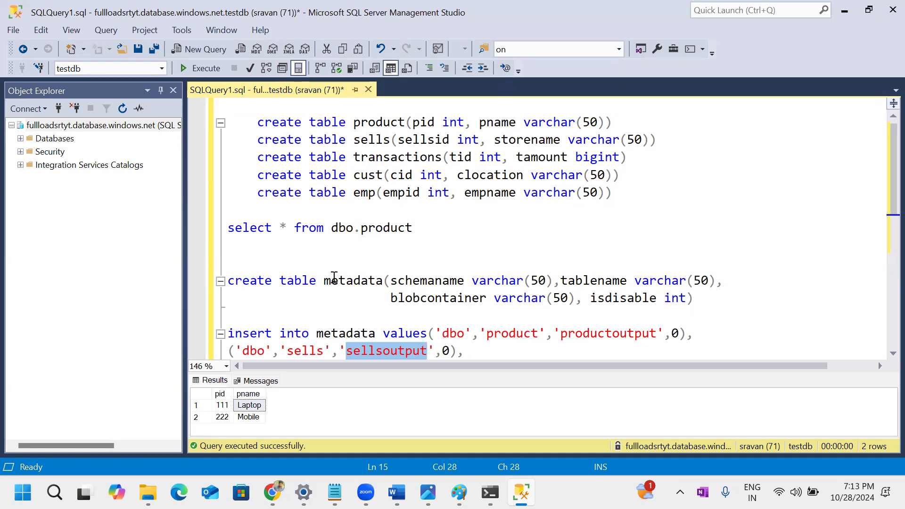
- Examine the metadata create statement, including its blobcontainer and isdisable columns, alongside the product create statement
{"action": "double_click", "coordinate": [354, 281]}
{"action": "left_click_drag", "start_coordinate": [391, 302], "coordinate": [688, 299]}
{"action": "left_click", "coordinate": [600, 317]}
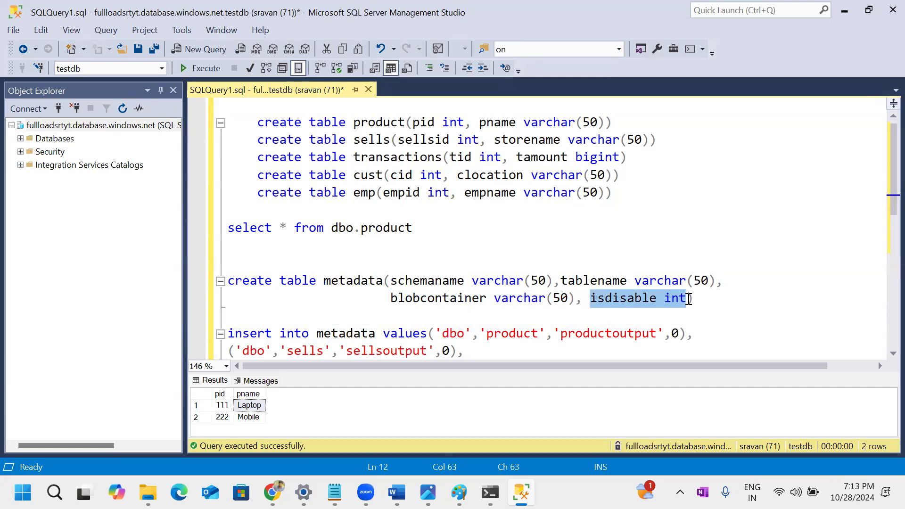
{"action": "left_click", "coordinate": [689, 298]}
{"action": "left_click_drag", "start_coordinate": [613, 122], "coordinate": [257, 124]}
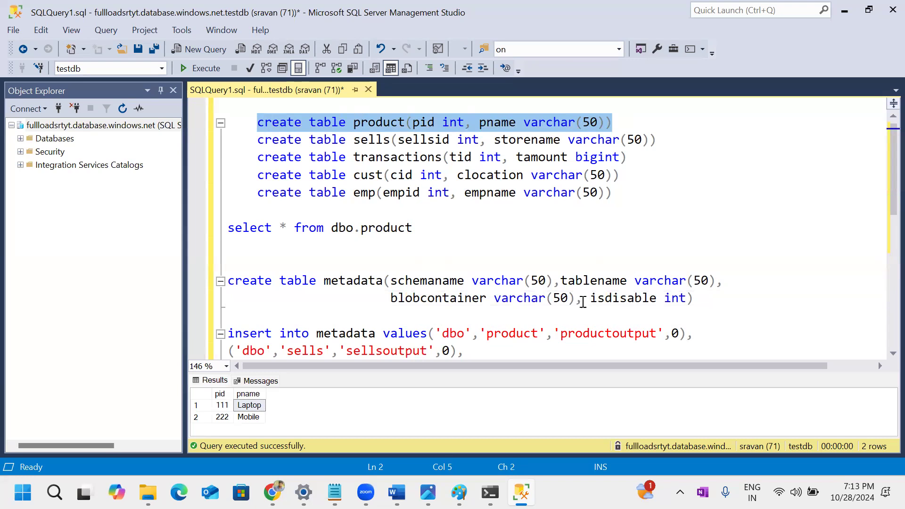
- Examine the isdisable values in the metadata insert, comparing the sells row with the orders row
{"action": "scroll", "coordinate": [597, 301], "scroll_direction": "down", "scroll_amount": 1}
{"action": "left_click", "coordinate": [440, 297]}
{"action": "left_click", "coordinate": [466, 298]}
{"action": "left_click_drag", "start_coordinate": [442, 299], "coordinate": [465, 298]}
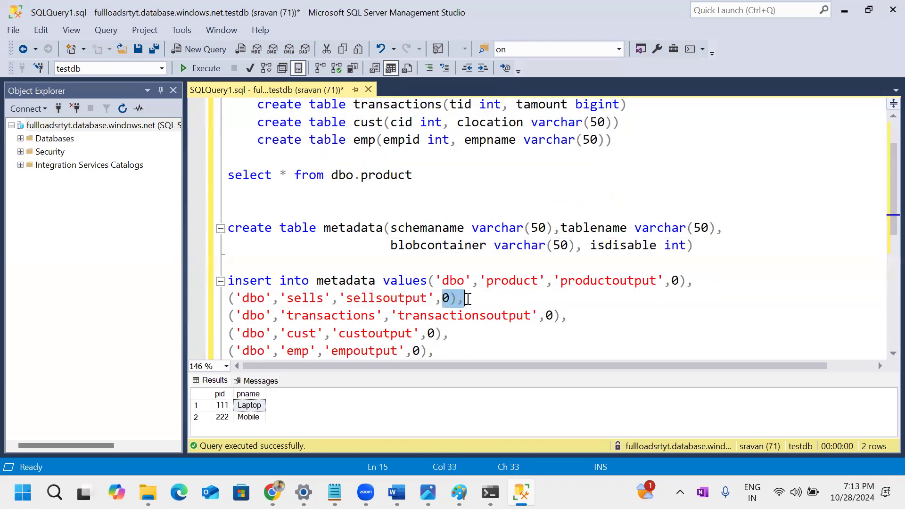
{"action": "left_click", "coordinate": [521, 306]}
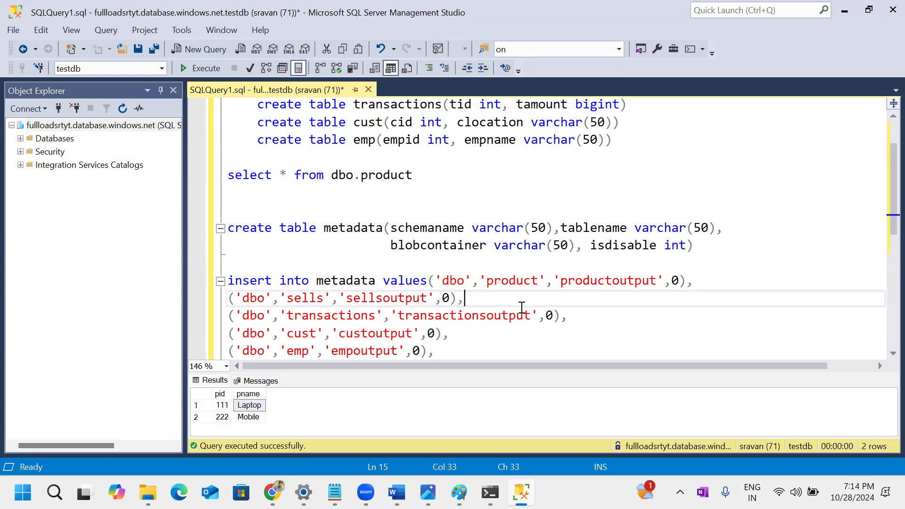
{"action": "double_click", "coordinate": [446, 298]}
{"action": "left_click", "coordinate": [516, 315]}
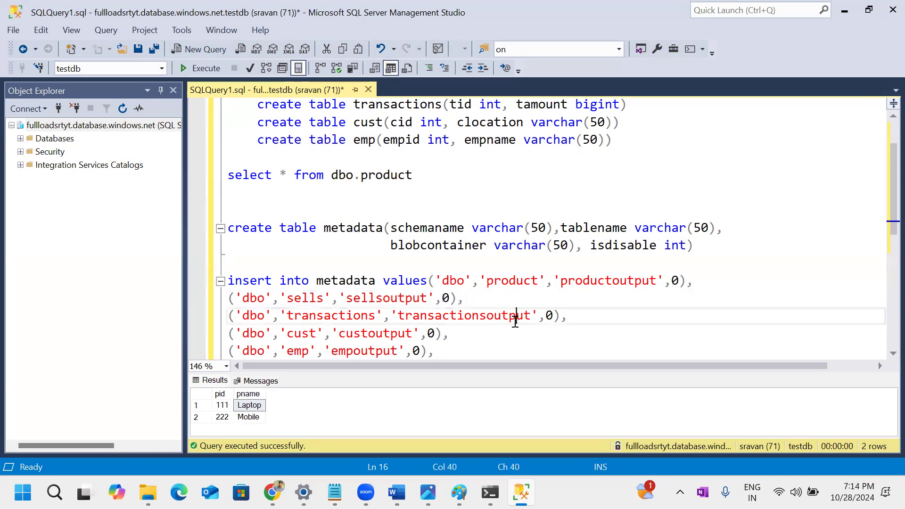
{"action": "scroll", "coordinate": [500, 316], "scroll_direction": "down", "scroll_amount": 2}
{"action": "left_click", "coordinate": [473, 264]}
{"action": "double_click", "coordinate": [474, 263]}
{"action": "left_click", "coordinate": [501, 285]}
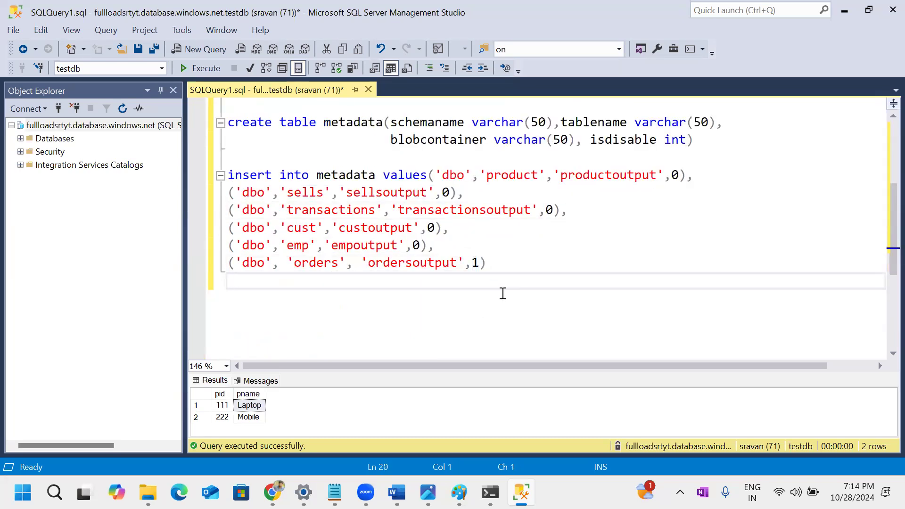
- Compare the five source create table statements with the metadata insert rows, checking whether orders has a matching table
{"action": "scroll", "coordinate": [503, 293], "scroll_direction": "up", "scroll_amount": 3}
{"action": "left_click_drag", "start_coordinate": [258, 124], "coordinate": [627, 196]}
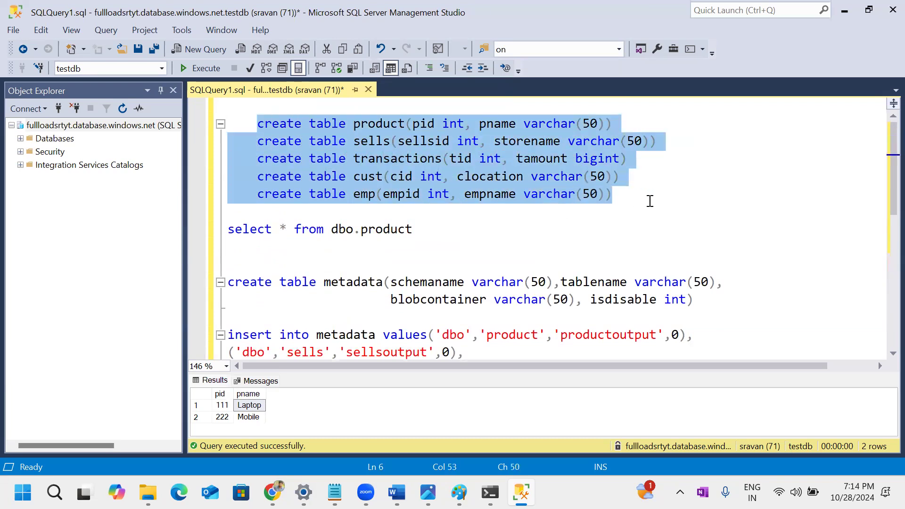
{"action": "left_click", "coordinate": [666, 240]}
{"action": "scroll", "coordinate": [653, 247], "scroll_direction": "down", "scroll_amount": 3}
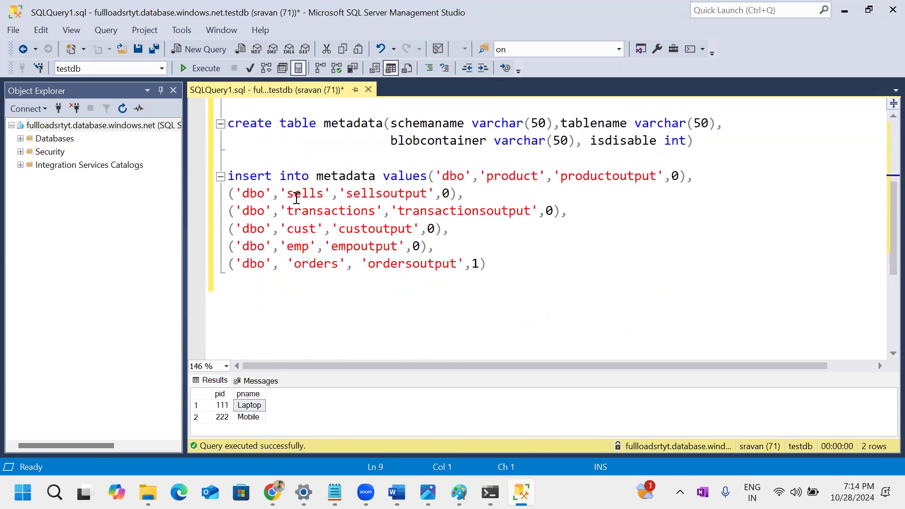
{"action": "left_click_drag", "start_coordinate": [433, 176], "coordinate": [520, 245]}
{"action": "left_click_drag", "start_coordinate": [513, 277], "coordinate": [180, 260]}
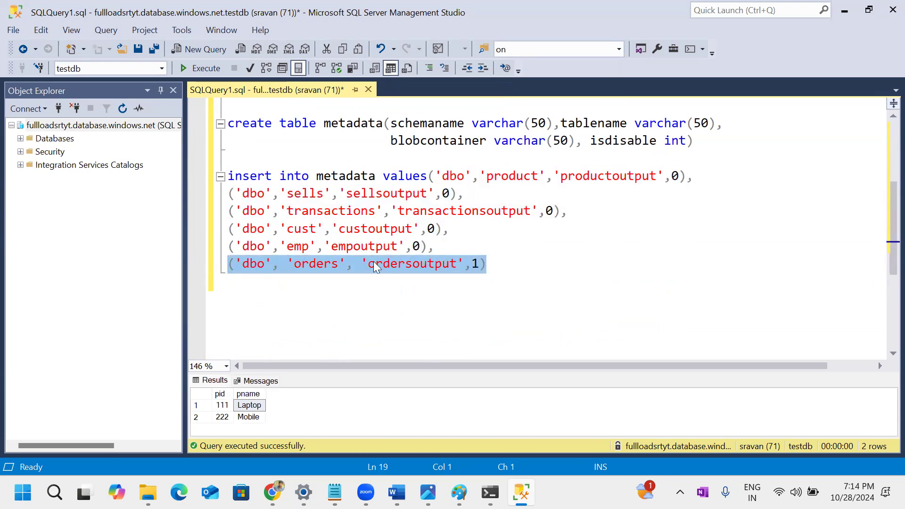
{"action": "left_click", "coordinate": [373, 277]}
{"action": "left_click_drag", "start_coordinate": [489, 267], "coordinate": [207, 269]}
{"action": "left_click", "coordinate": [342, 290]}
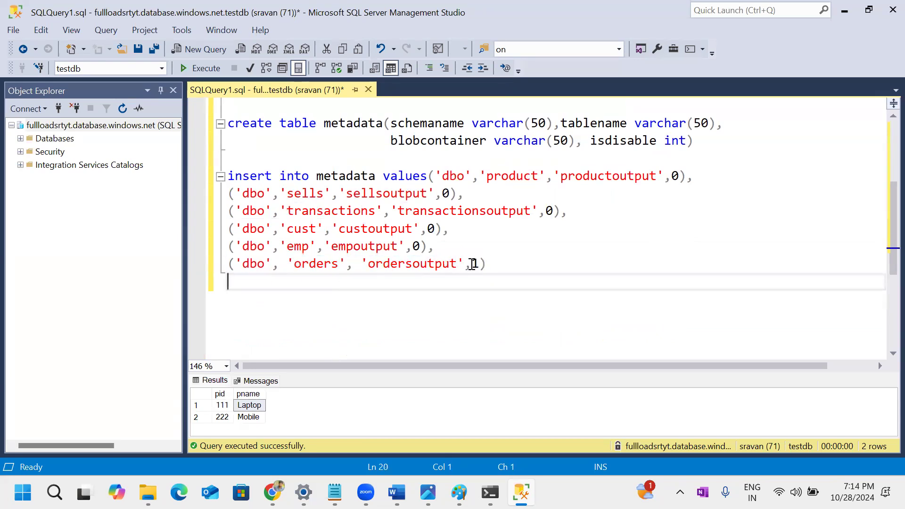
- Check the orders table name and its isdisable flag in the last metadata insert row
{"action": "left_click_drag", "start_coordinate": [473, 264], "coordinate": [508, 266]}
{"action": "left_click", "coordinate": [485, 292]}
{"action": "double_click", "coordinate": [325, 265]}
{"action": "left_click", "coordinate": [325, 279]}
{"action": "left_click_drag", "start_coordinate": [472, 265], "coordinate": [501, 262]}
{"action": "key", "text": "Down"}
- Contrast the product through emp rows with the orders row, and review the whole metadata insert statement
{"action": "left_click_drag", "start_coordinate": [445, 251], "coordinate": [431, 171]}
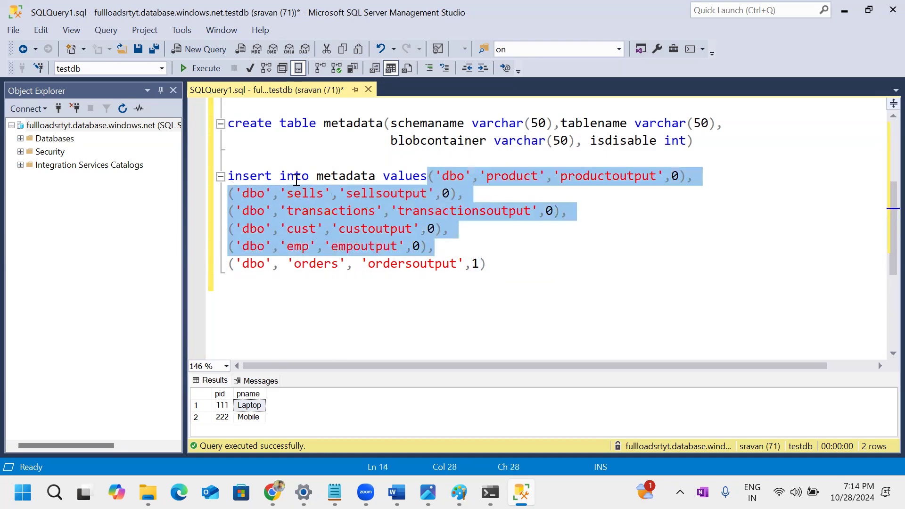
{"action": "left_click", "coordinate": [317, 178]}
{"action": "left_click_drag", "start_coordinate": [317, 178], "coordinate": [444, 245]}
{"action": "left_click", "coordinate": [420, 194]}
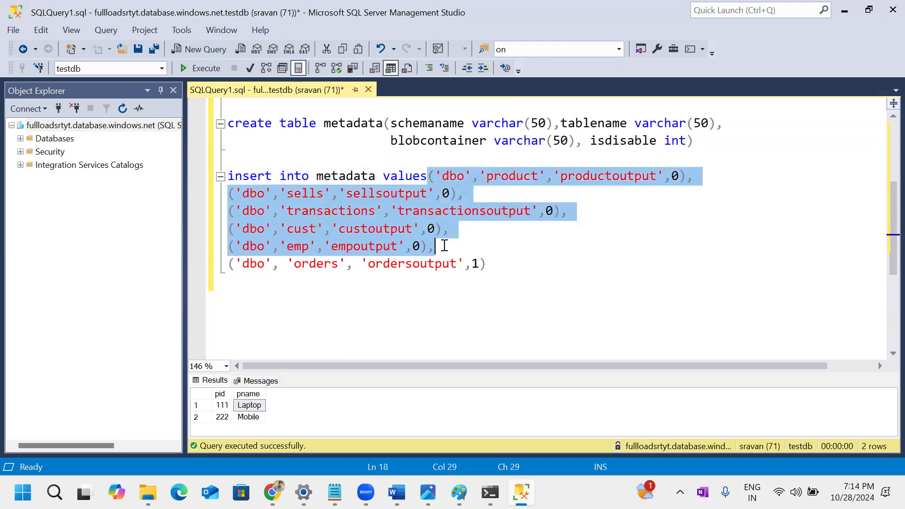
{"action": "left_click", "coordinate": [457, 269]}
{"action": "left_click_drag", "start_coordinate": [519, 261], "coordinate": [187, 258]}
{"action": "left_click", "coordinate": [427, 296]}
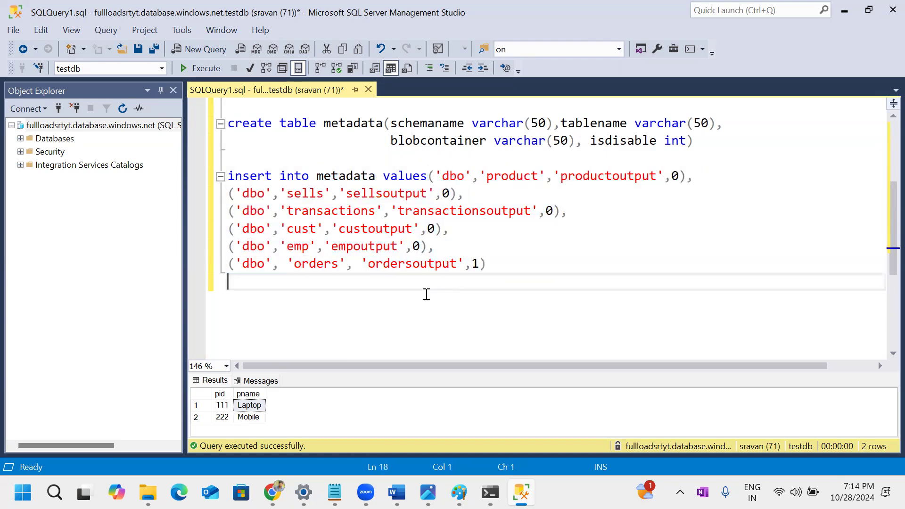
{"action": "left_click_drag", "start_coordinate": [491, 269], "coordinate": [212, 165]}
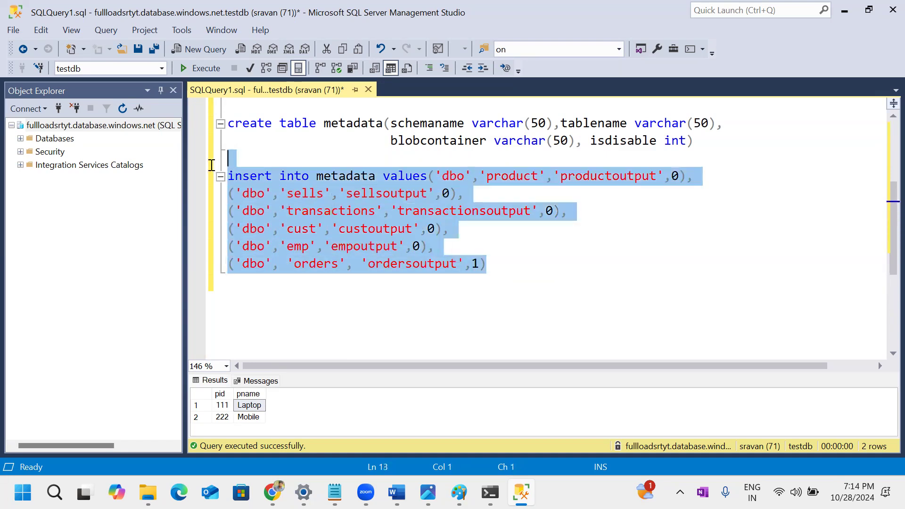
{"action": "left_click", "coordinate": [519, 248]}
- Execute only the create statement for the metadata table with its schemaname, tablename, blobcontainer and isdisable columns
{"action": "scroll", "coordinate": [513, 255], "scroll_direction": "up", "scroll_amount": 3}
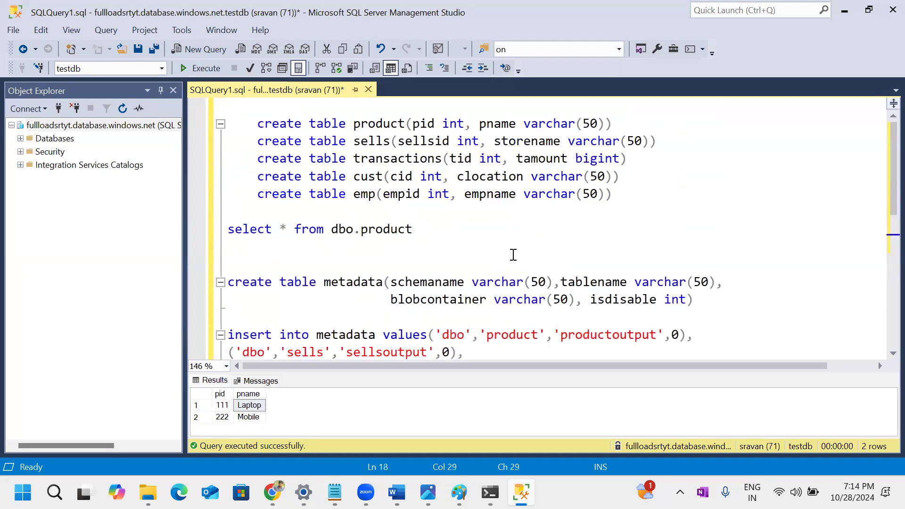
{"action": "scroll", "coordinate": [514, 254], "scroll_direction": "down", "scroll_amount": 2}
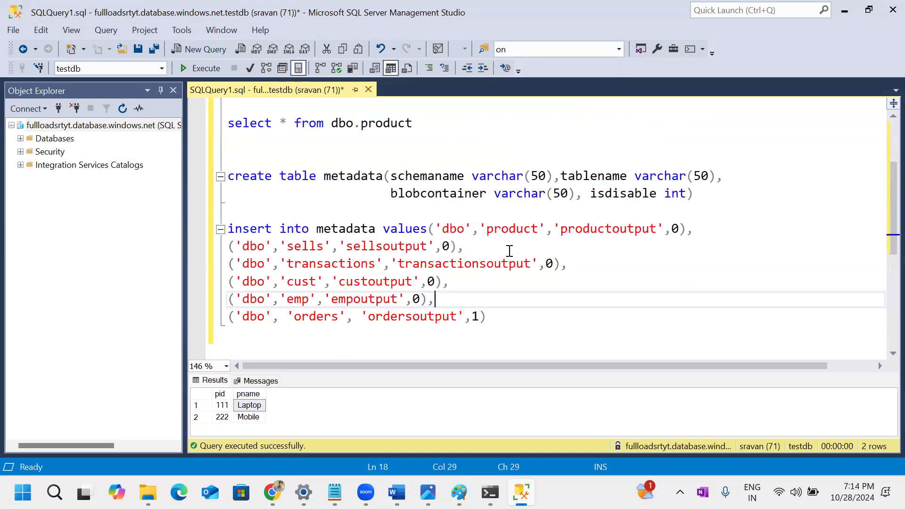
{"action": "left_click", "coordinate": [510, 251]}
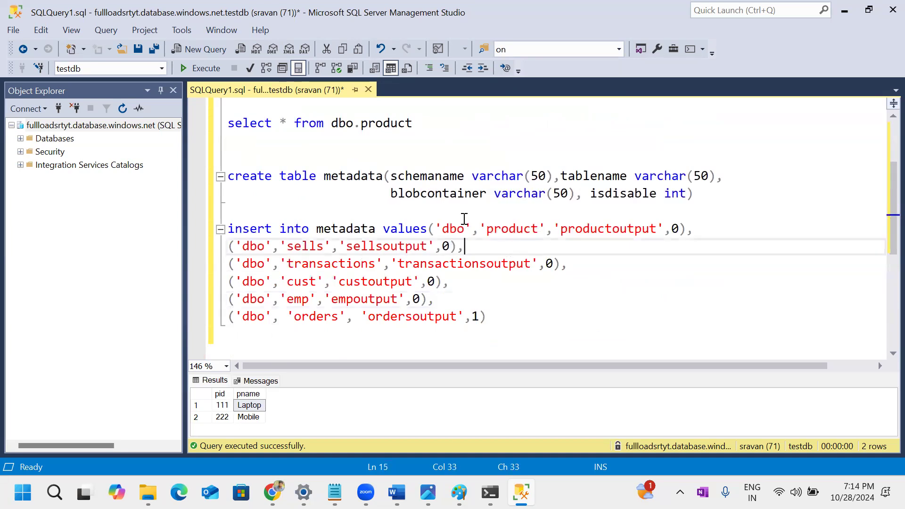
{"action": "left_click_drag", "start_coordinate": [700, 194], "coordinate": [227, 175]}
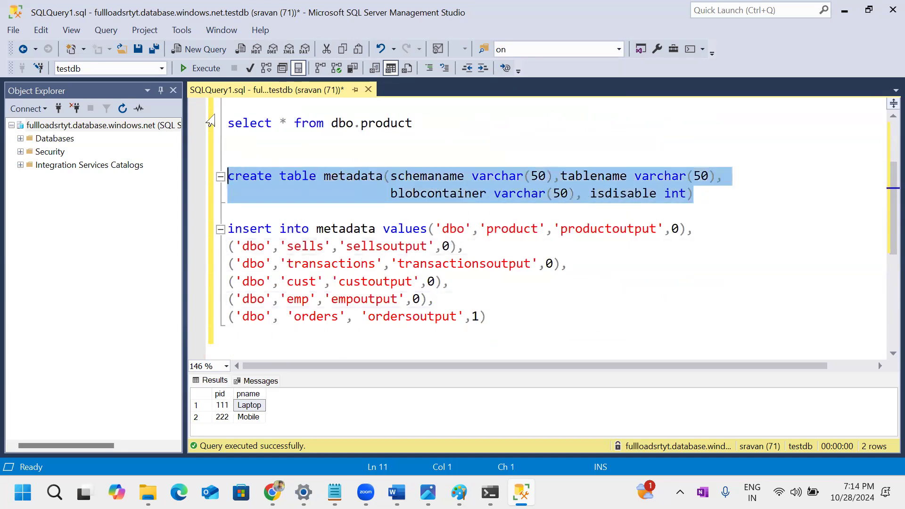
{"action": "left_click", "coordinate": [203, 68]}
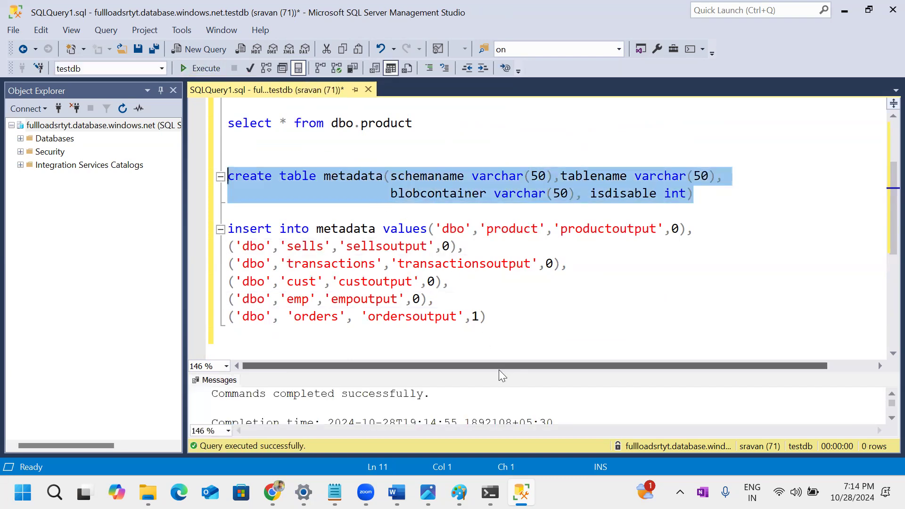
- Execute only the insert statement that adds the product, sells, transactions, cust, emp and orders rows to metadata
{"action": "left_click", "coordinate": [492, 322]}
{"action": "left_click_drag", "start_coordinate": [470, 324], "coordinate": [235, 225]}
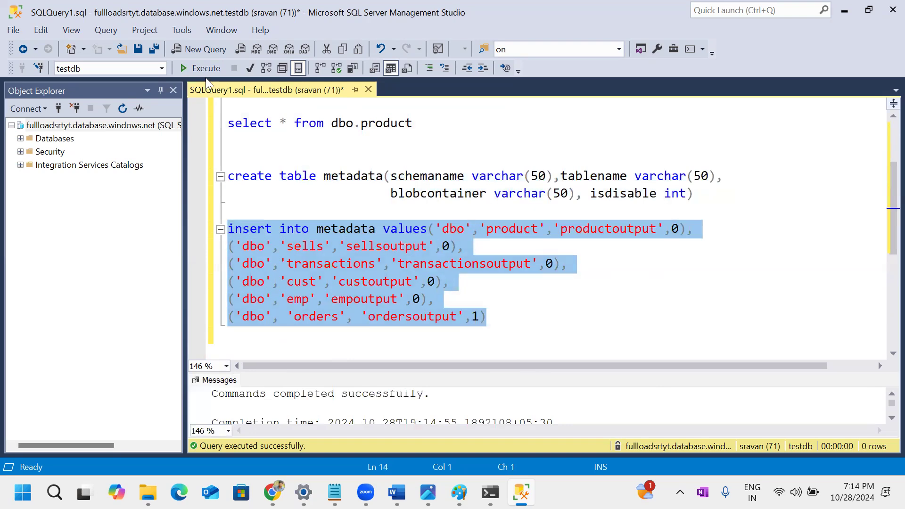
{"action": "key", "text": "F5"}
- Replace the metadata create and insert statements in the script with the query select * from dbo.metadata
{"action": "left_click", "coordinate": [505, 280]}
{"action": "left_click_drag", "start_coordinate": [492, 323], "coordinate": [219, 179]}
{"action": "key", "text": "Delete"}
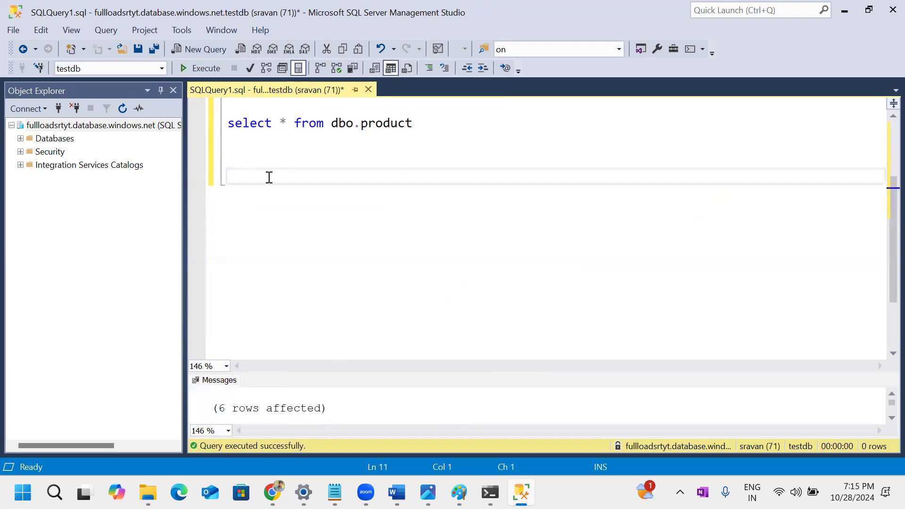
{"action": "key", "text": "BackSpace"}
{"action": "type", "text": "select"}
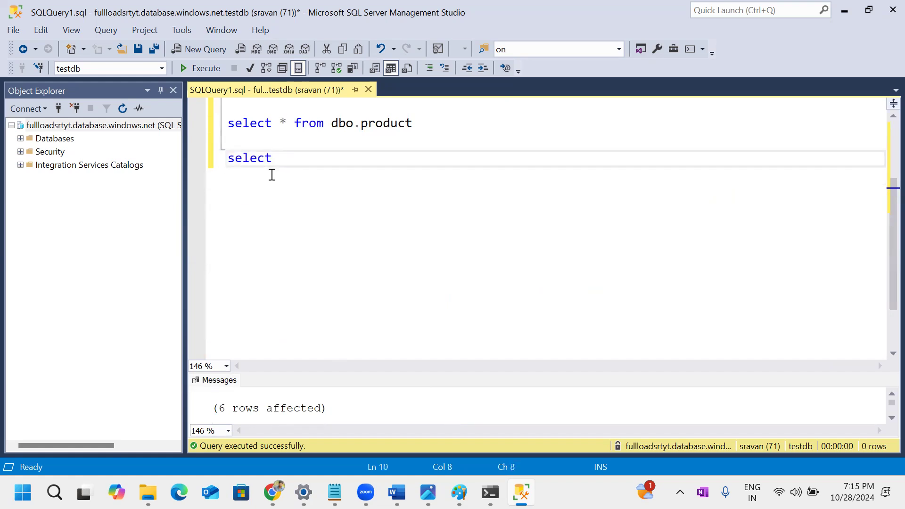
{"action": "type", "text": " * from db"}
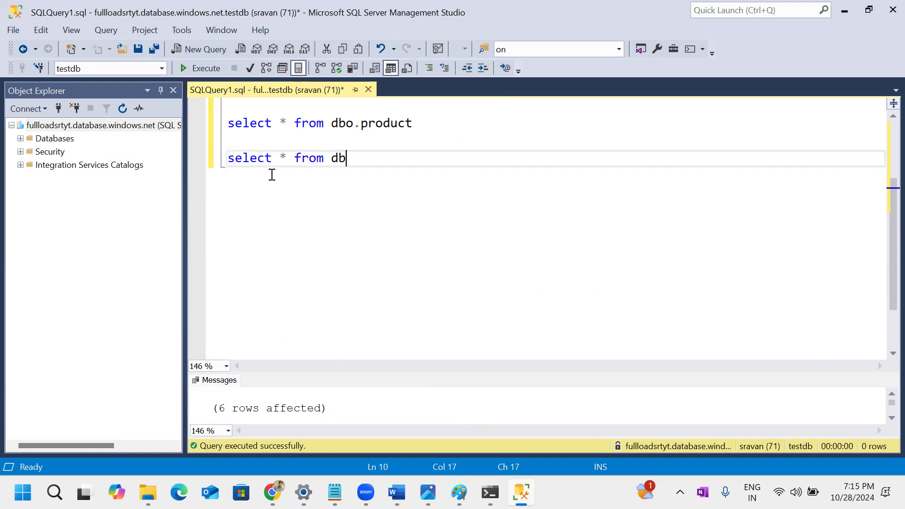
{"action": "type", "text": "o.metadata"}
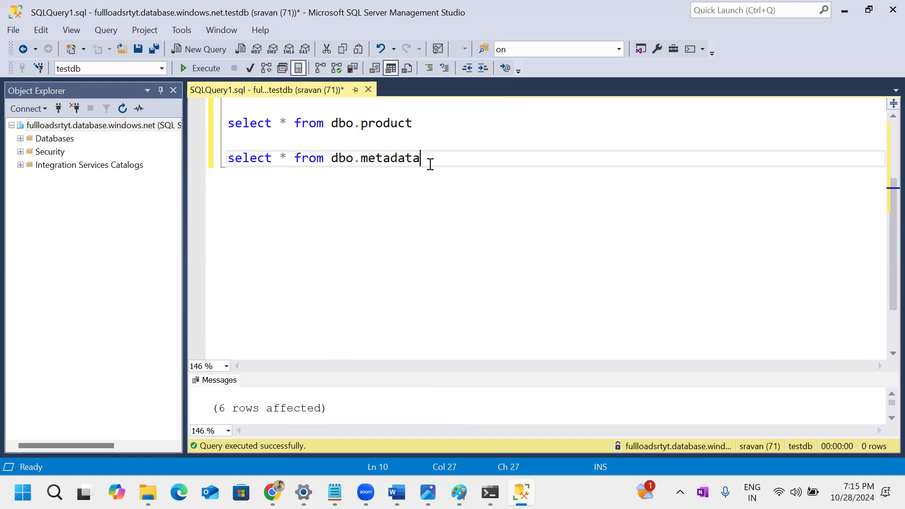
- Execute only the dbo.metadata select query and enlarge the results area to show all its rows
{"action": "left_click_drag", "start_coordinate": [430, 164], "coordinate": [222, 157]}
{"action": "left_click", "coordinate": [204, 68]}
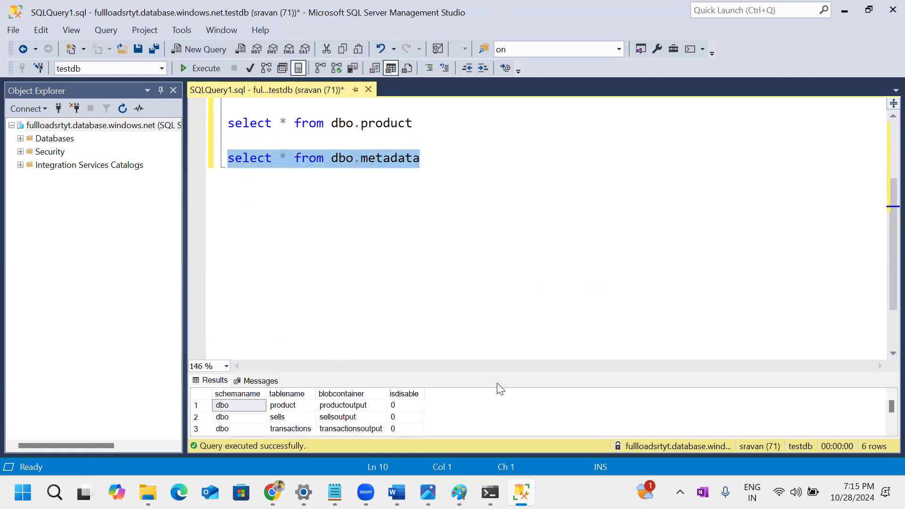
{"action": "left_click_drag", "start_coordinate": [505, 372], "coordinate": [454, 216]}
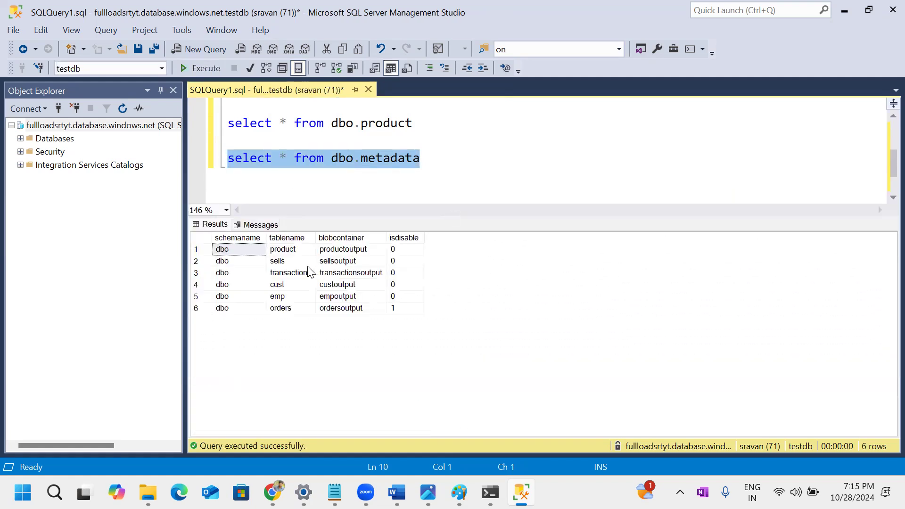
- Examine the schemaname, tablename, blobcontainer and isdisable columns of the metadata query results
{"action": "left_click", "coordinate": [347, 188]}
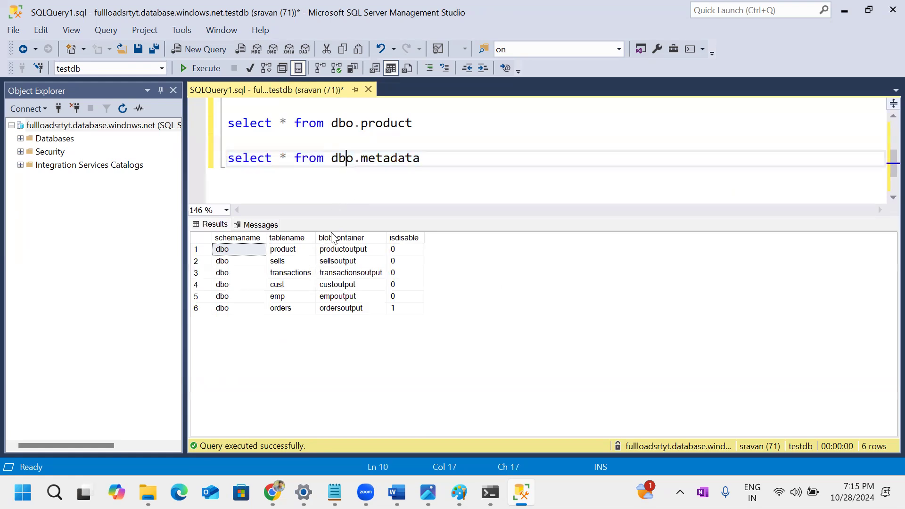
{"action": "left_click", "coordinate": [236, 237]}
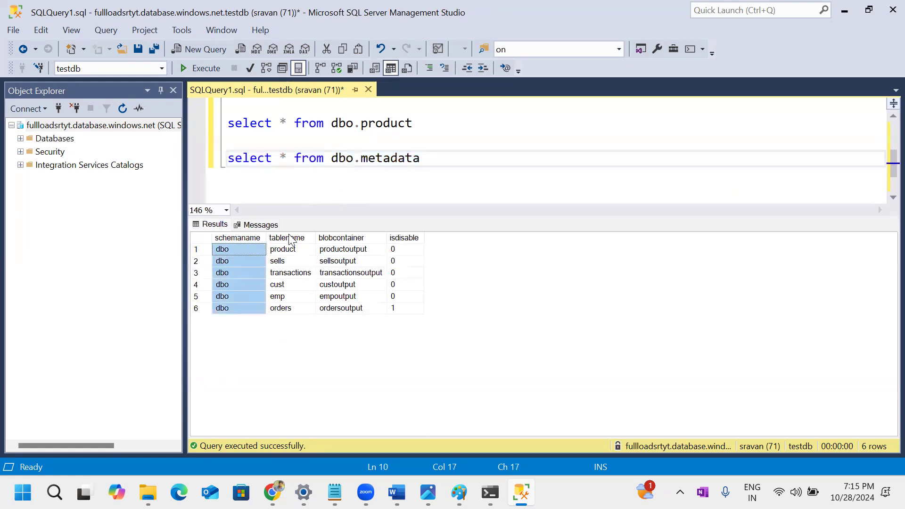
{"action": "left_click", "coordinate": [285, 237]}
{"action": "left_click", "coordinate": [341, 238]}
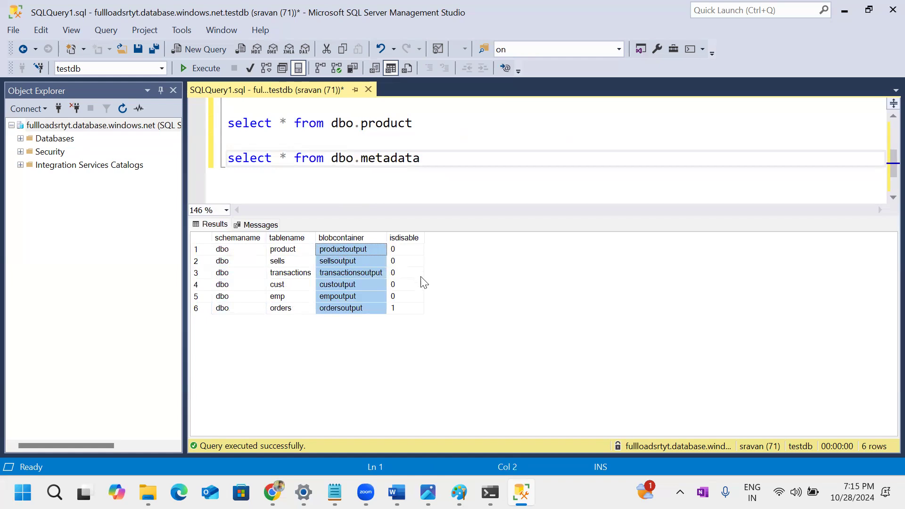
{"action": "left_click", "coordinate": [414, 253]}
{"action": "left_click", "coordinate": [243, 246]}
{"action": "left_click", "coordinate": [245, 284]}
{"action": "left_click", "coordinate": [238, 308]}
{"action": "left_click", "coordinate": [285, 260]}
- Review the dbo.metadata select query and check its result rows, comparing the isdisable values of product and orders
{"action": "left_click_drag", "start_coordinate": [421, 158], "coordinate": [210, 159]}
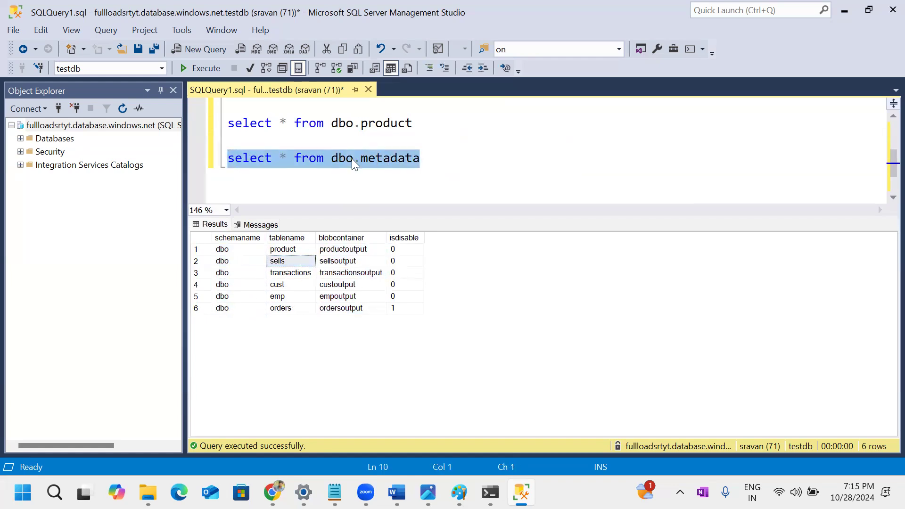
{"action": "left_click", "coordinate": [251, 281]}
{"action": "left_click", "coordinate": [285, 261]}
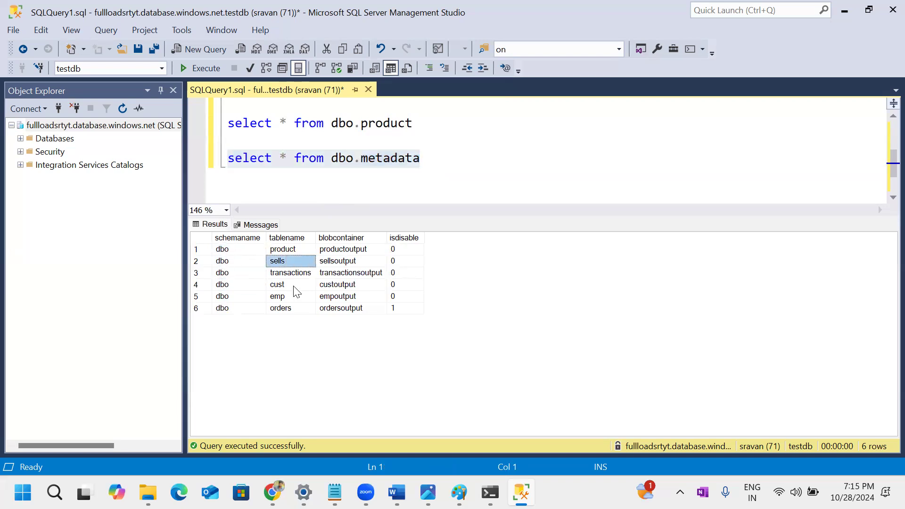
{"action": "left_click", "coordinate": [290, 285]}
{"action": "left_click", "coordinate": [430, 162]}
{"action": "left_click_drag", "start_coordinate": [430, 163], "coordinate": [179, 159]}
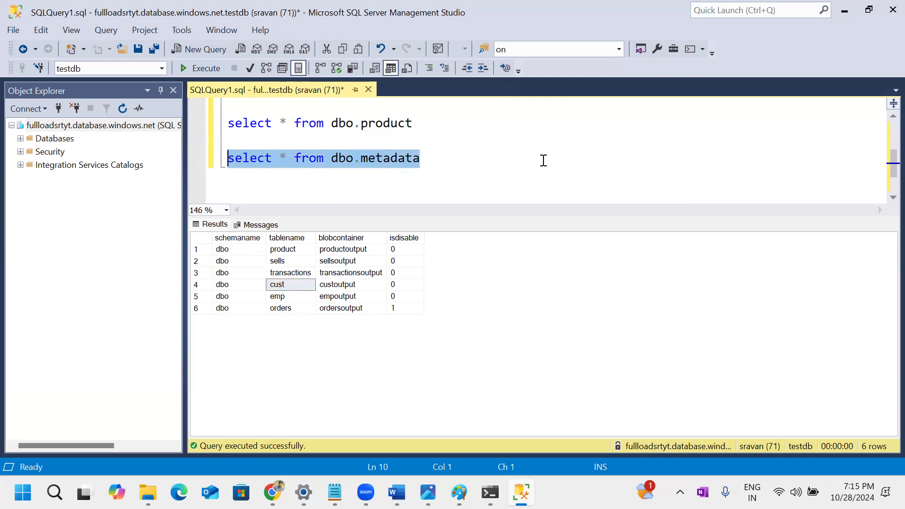
{"action": "left_click", "coordinate": [519, 162]}
{"action": "left_click_drag", "start_coordinate": [449, 162], "coordinate": [228, 162]}
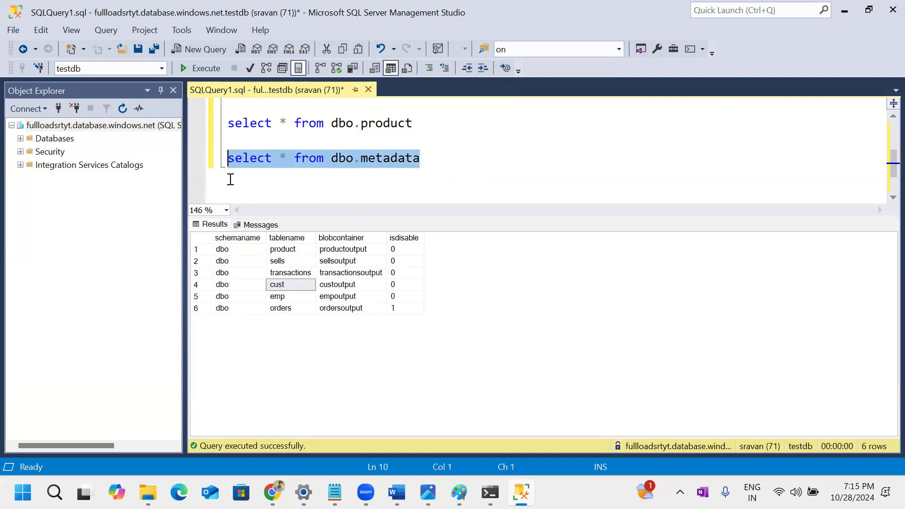
{"action": "left_click", "coordinate": [239, 251]}
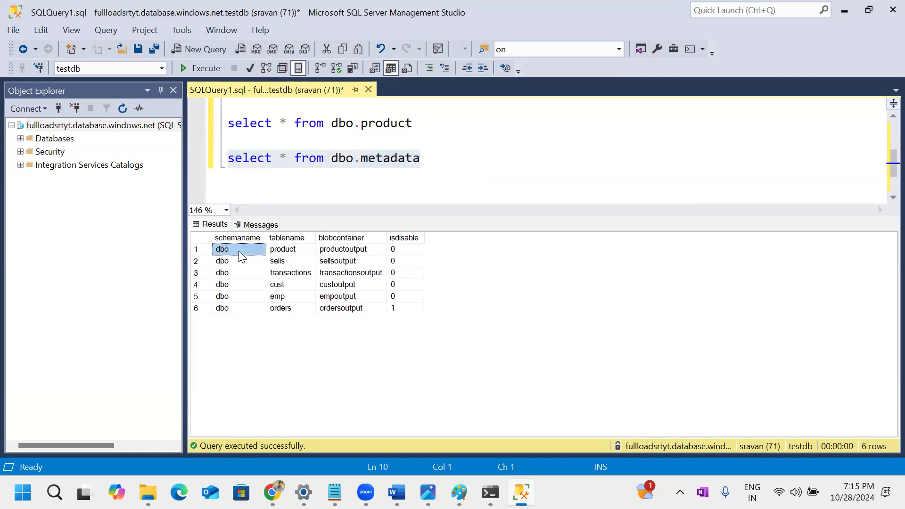
{"action": "left_click", "coordinate": [317, 309]}
{"action": "left_click", "coordinate": [372, 307]}
{"action": "left_click", "coordinate": [396, 251]}
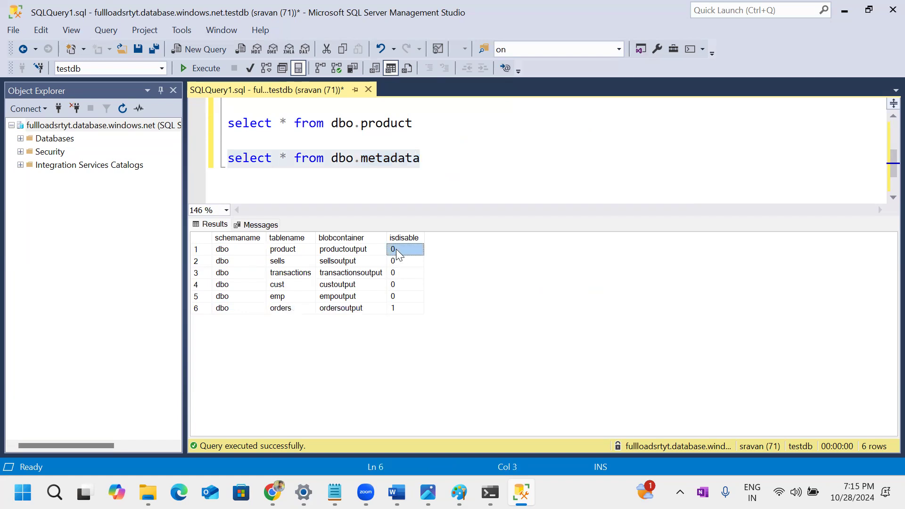
{"action": "left_click", "coordinate": [398, 307]}
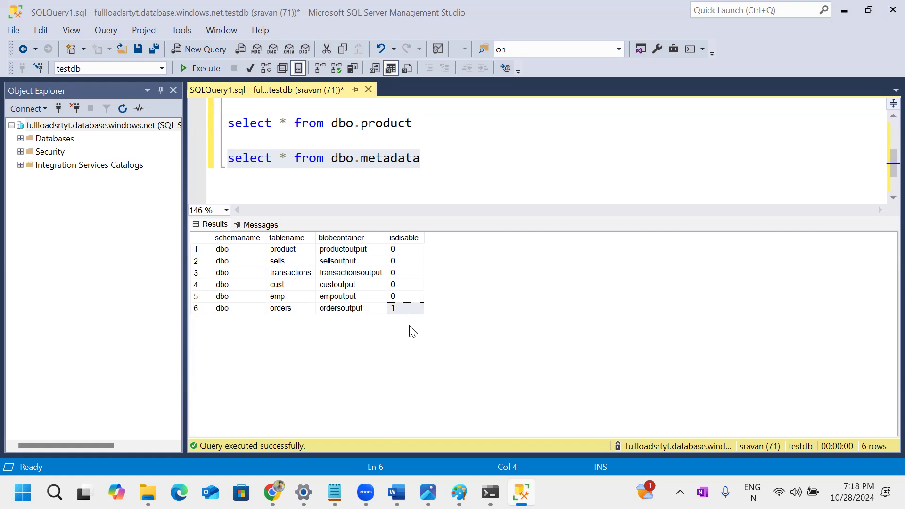
{"action": "left_click", "coordinate": [506, 176]}
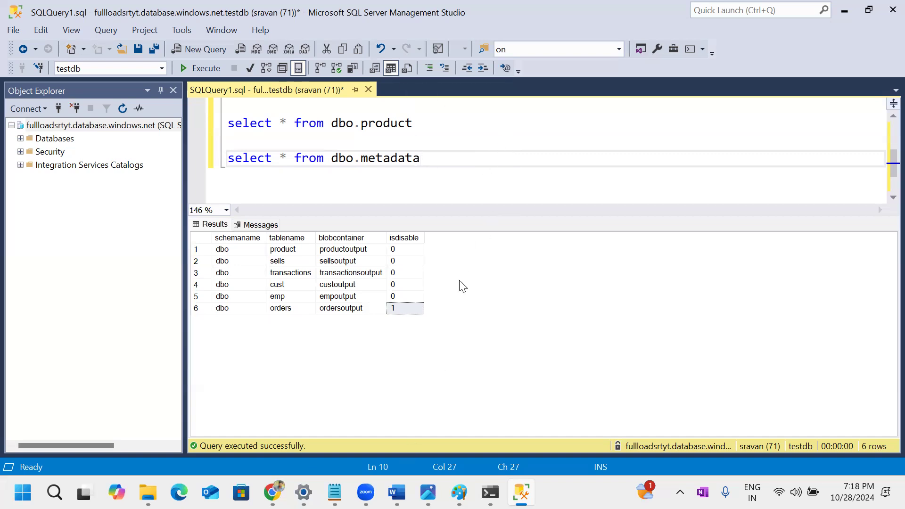
- Switch to the Full_Load -V2 Word document and examine the pipeline diagram from the Lookup activity to the success and failure web activities
{"action": "key", "text": "alt+Tab"}
{"action": "scroll", "coordinate": [453, 283], "scroll_direction": "down", "scroll_amount": 15}
{"action": "scroll", "coordinate": [454, 282], "scroll_direction": "up", "scroll_amount": 20}
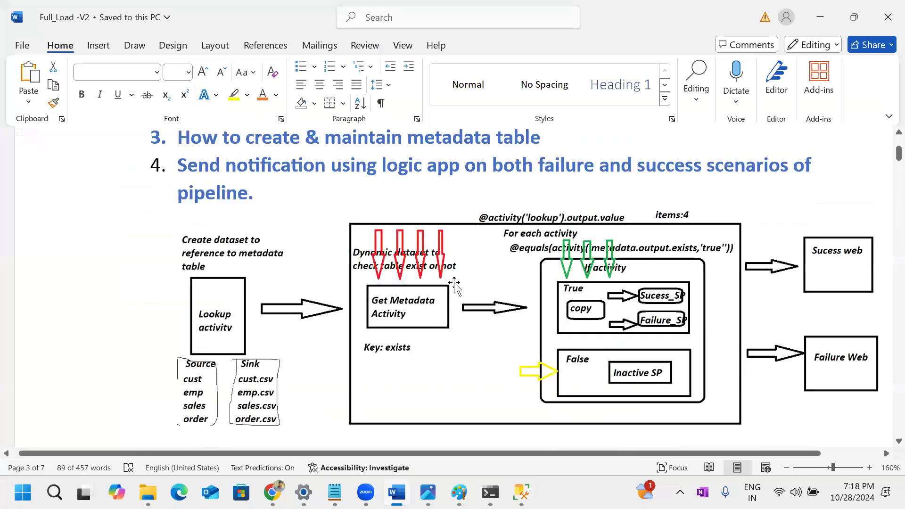
{"action": "scroll", "coordinate": [454, 283], "scroll_direction": "down", "scroll_amount": 2}
{"action": "scroll", "coordinate": [356, 281], "scroll_direction": "up", "scroll_amount": 2}
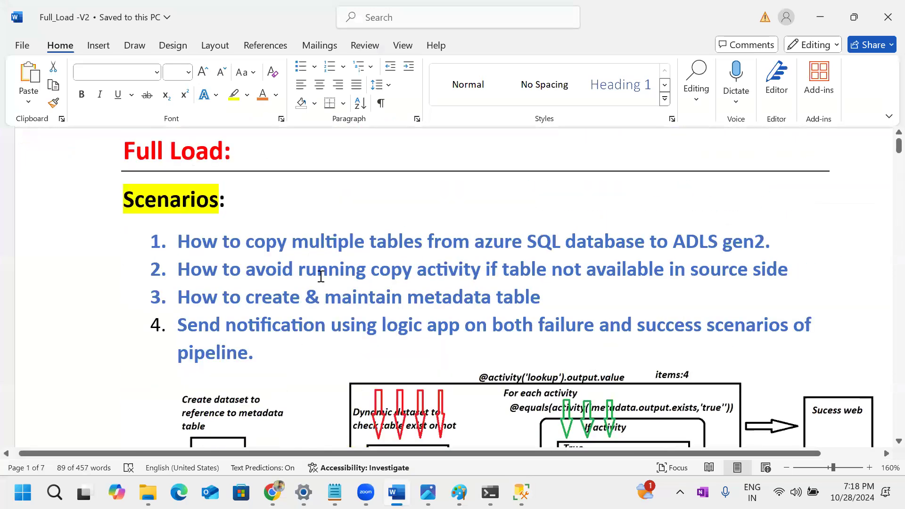
{"action": "scroll", "coordinate": [346, 323], "scroll_direction": "down", "scroll_amount": 3}
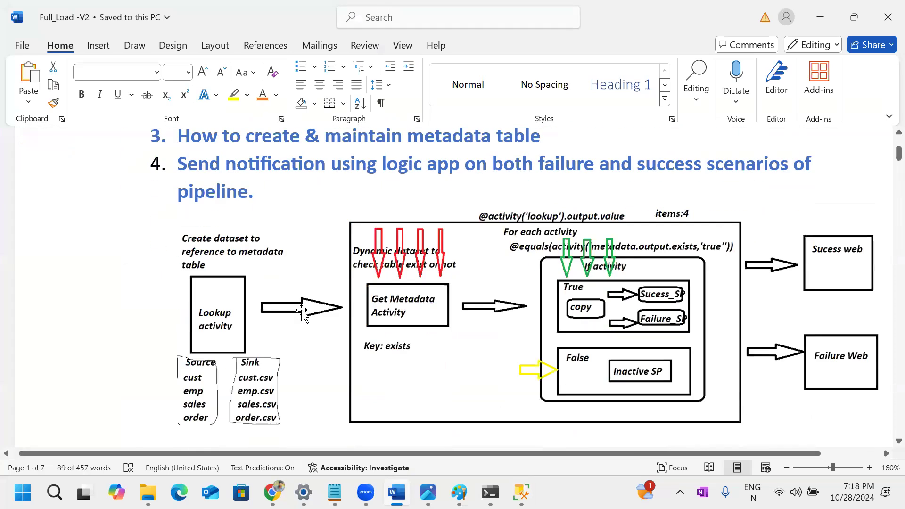
{"action": "left_click_drag", "start_coordinate": [530, 449], "coordinate": [582, 450]}
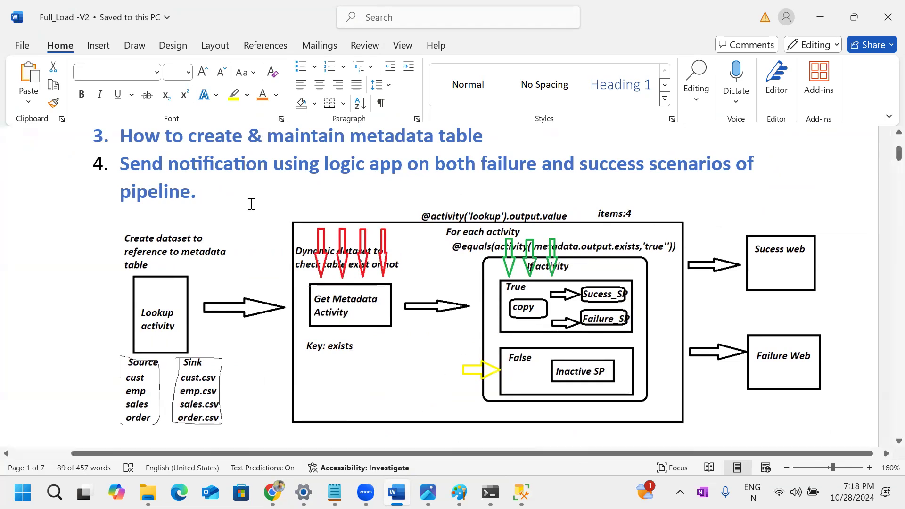
- Switch to the Azure portal's testdb query editor, refresh its object list and expand the tables
{"action": "left_click", "coordinate": [279, 482]}
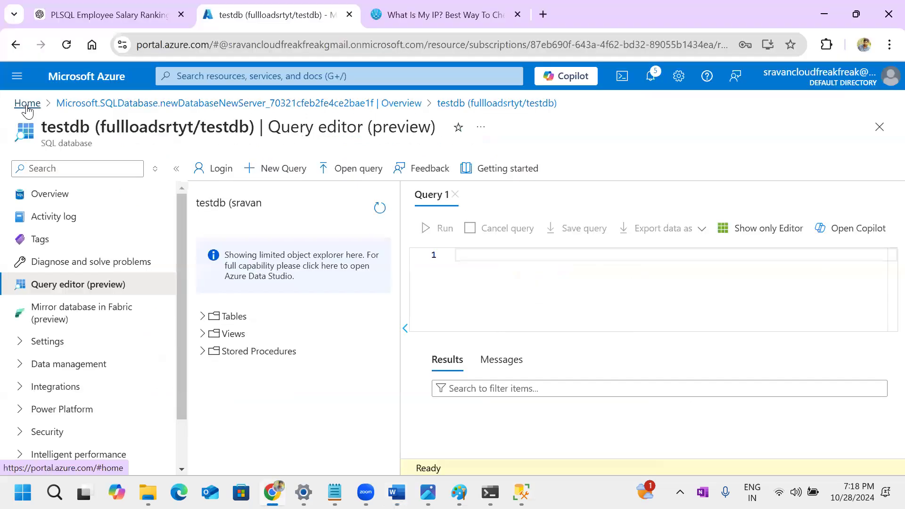
{"action": "left_click", "coordinate": [572, 135]}
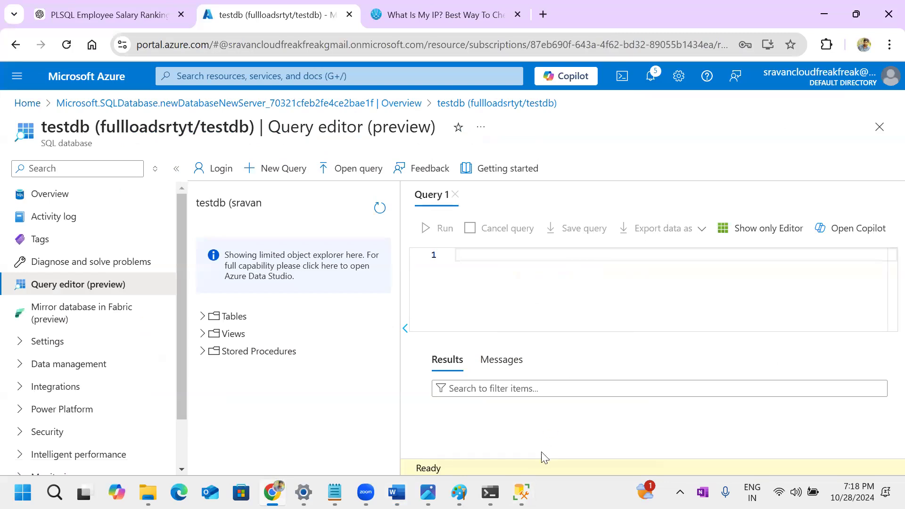
{"action": "left_click", "coordinate": [521, 492]}
{"action": "left_click_drag", "start_coordinate": [437, 155], "coordinate": [205, 108]}
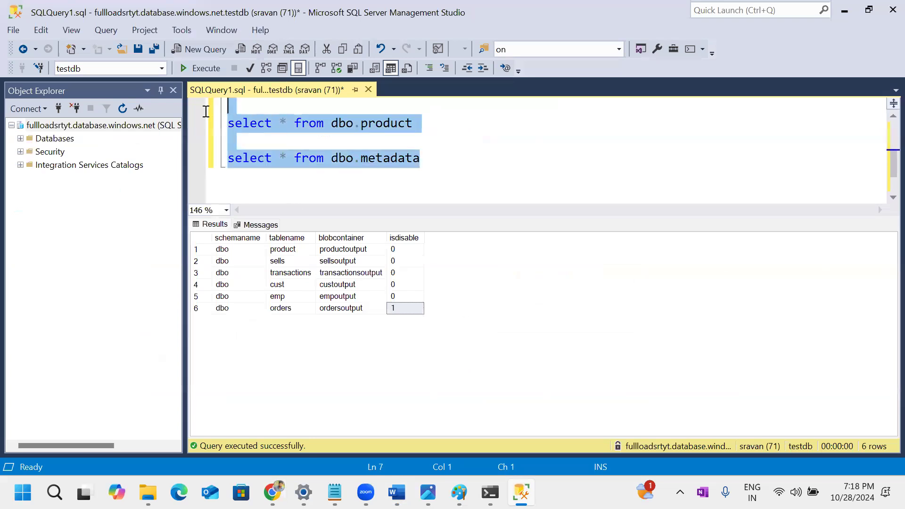
{"action": "left_click", "coordinate": [510, 151]}
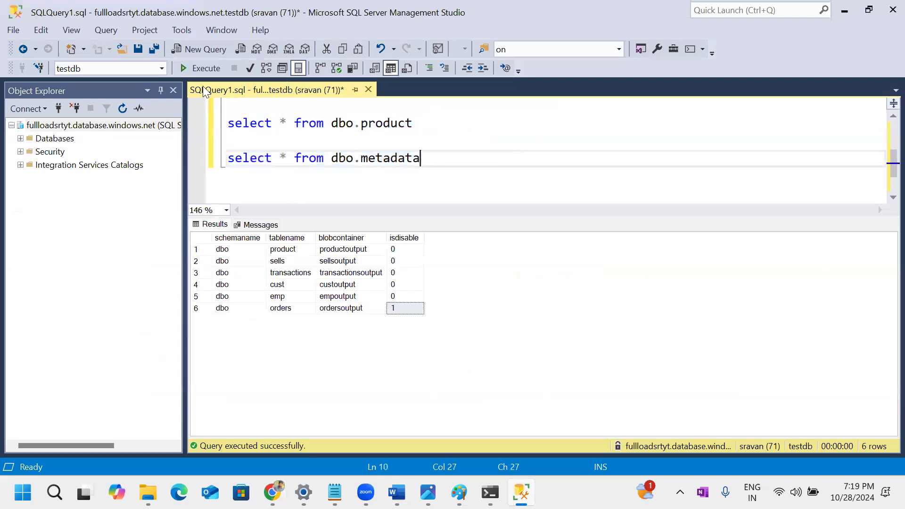
{"action": "left_click", "coordinate": [853, 12]}
{"action": "left_click", "coordinate": [380, 208]}
{"action": "left_click", "coordinate": [203, 315]}
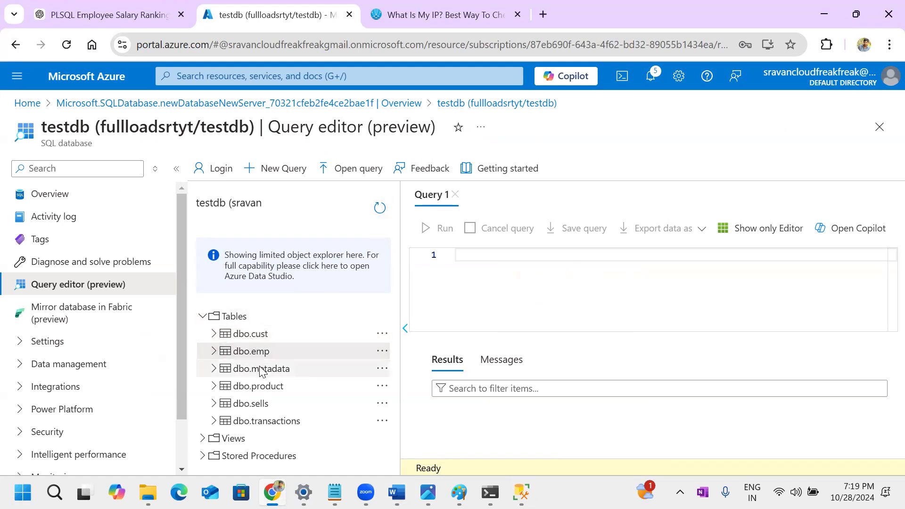
{"action": "left_click", "coordinate": [264, 421]}
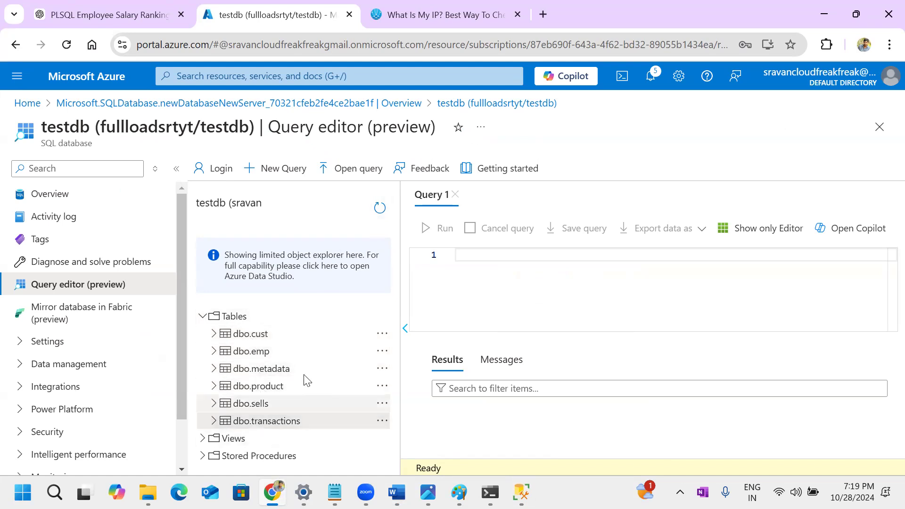
{"action": "left_click", "coordinate": [481, 268]}
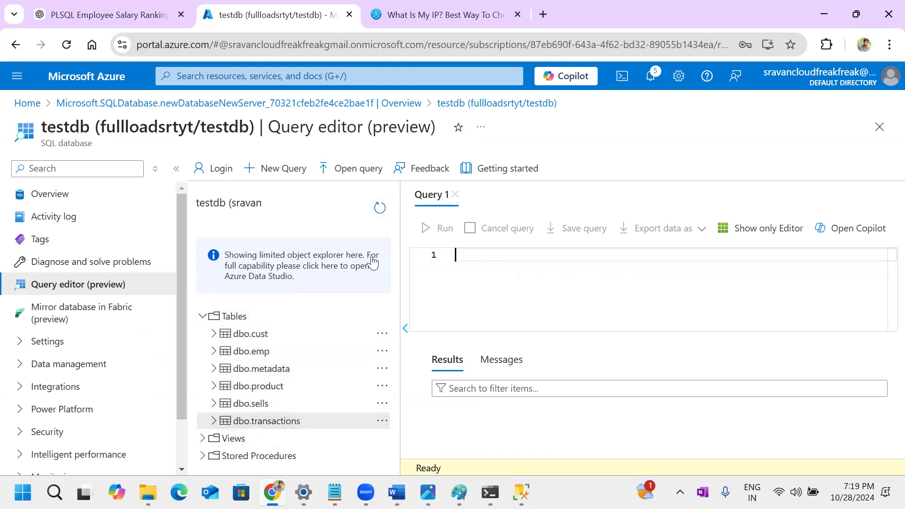
- Write and run the query select * from [dbo].[cust] in the Azure portal query editor
{"action": "key", "text": "alt+Tab"}
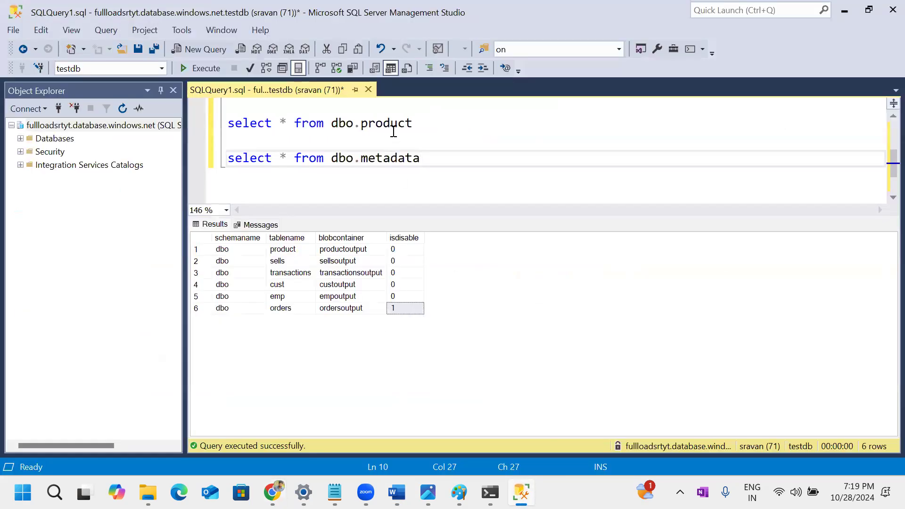
{"action": "left_click", "coordinate": [844, 10]}
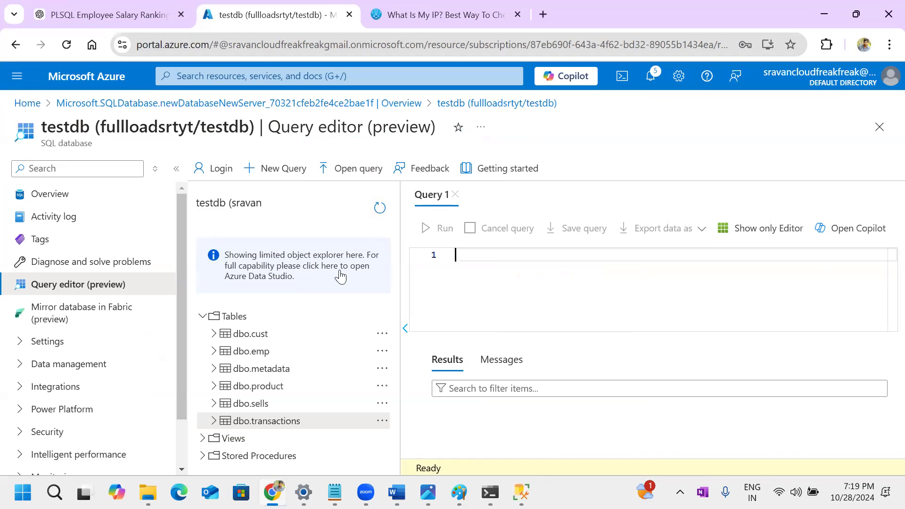
{"action": "type", "text": "select "}
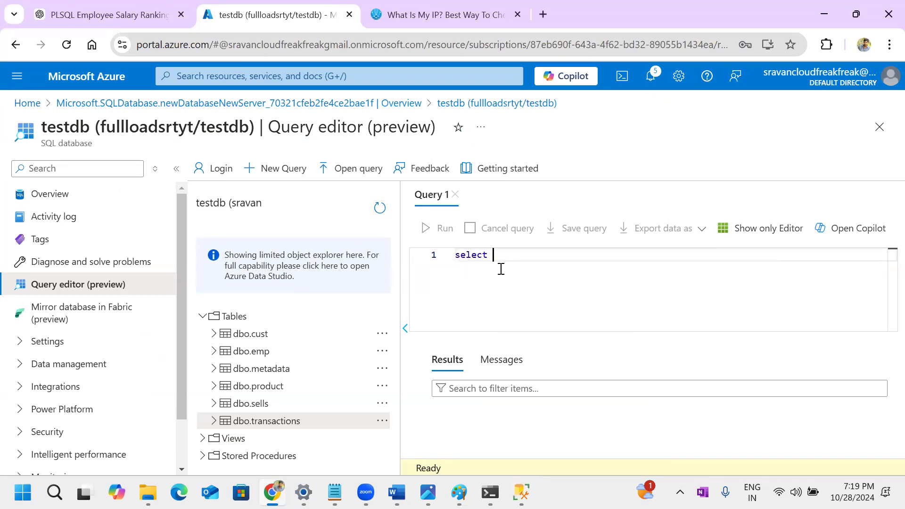
{"action": "type", "text": "* from dbo."}
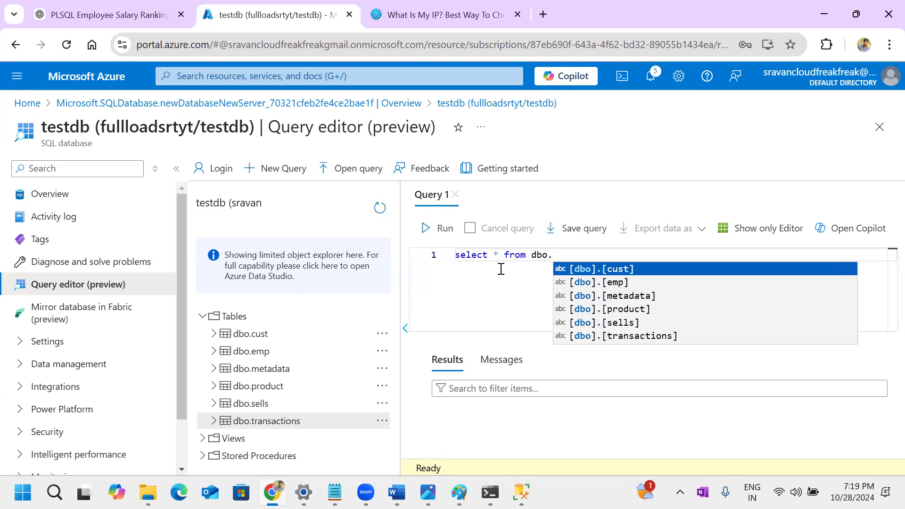
{"action": "key", "text": "Return"}
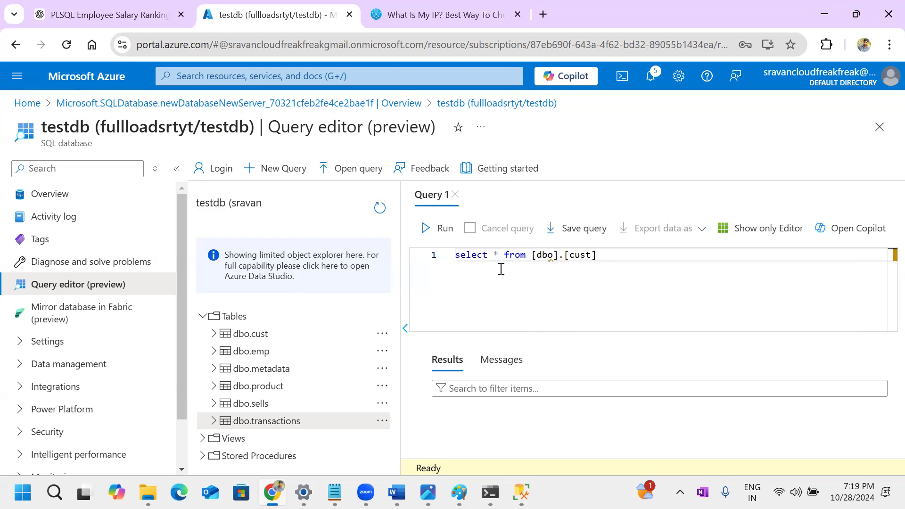
{"action": "left_click", "coordinate": [444, 255]}
{"action": "left_click", "coordinate": [437, 228]}
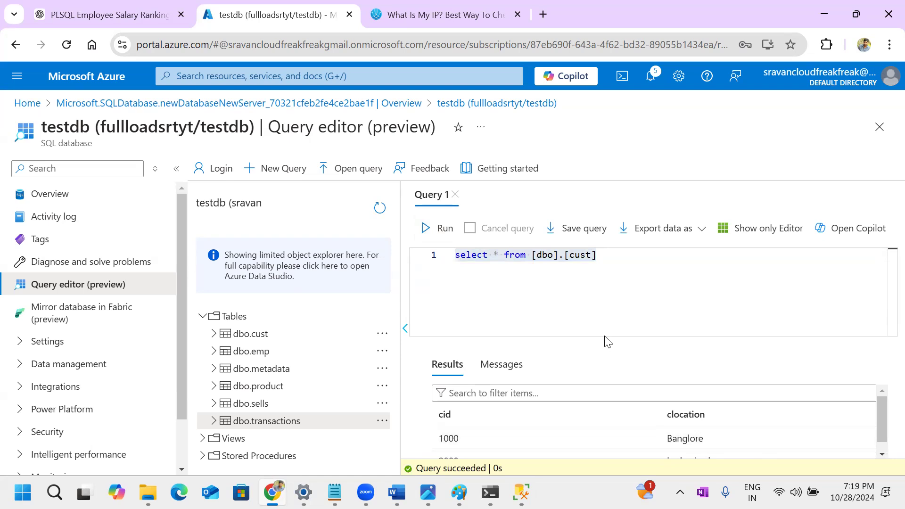
- Review the cust rows in the query results and switch back to SQL Server Management Studio
{"action": "left_click", "coordinate": [629, 304]}
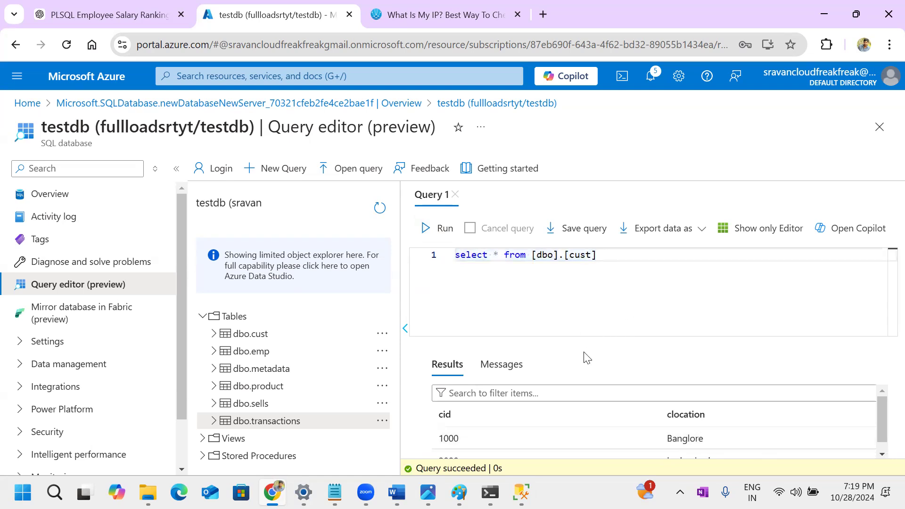
{"action": "left_click", "coordinate": [881, 455]}
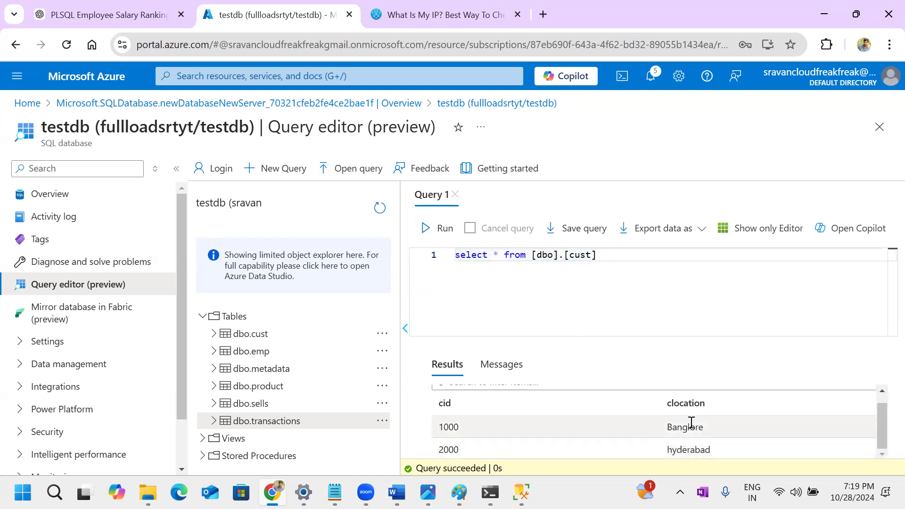
{"action": "left_click", "coordinate": [501, 377]}
{"action": "left_click", "coordinate": [521, 492]}
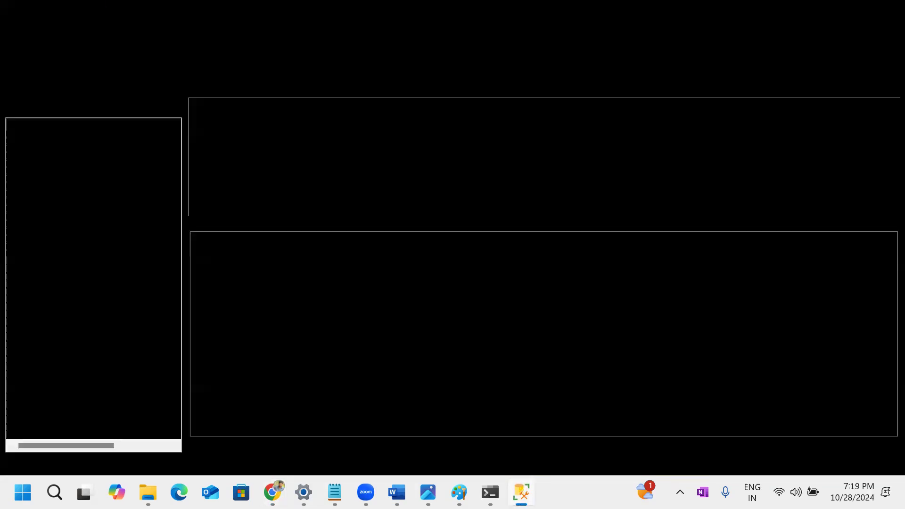